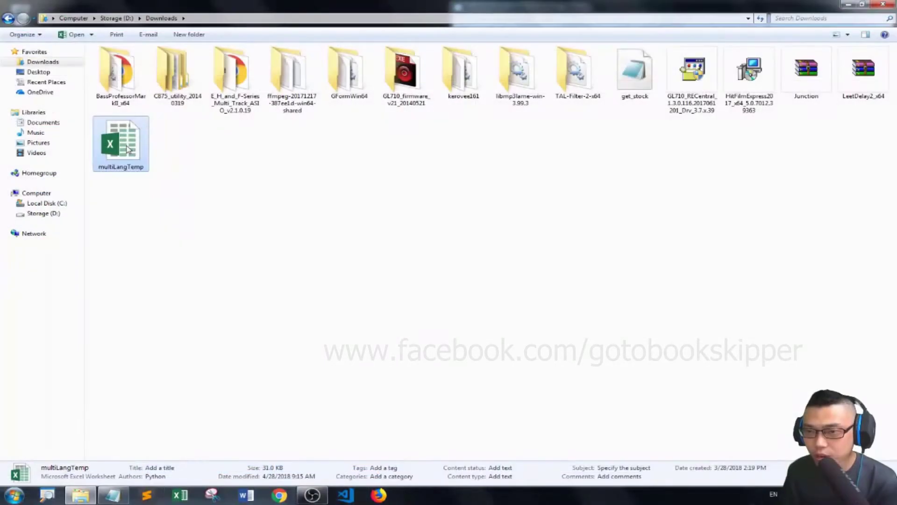
Step: Open the multiLangTemp workbook from the Downloads folder and switch to the notes text file
{"action": "double_click", "coordinate": [120, 145]}
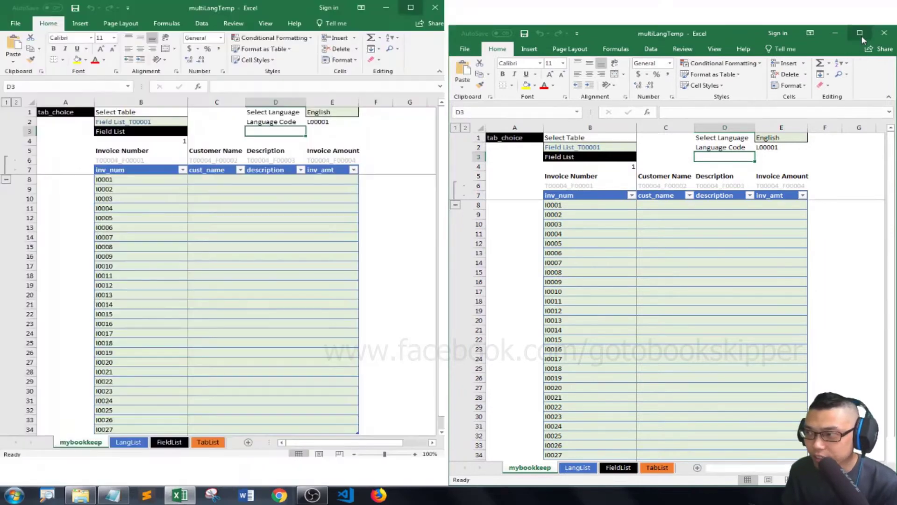
{"action": "left_click", "coordinate": [112, 496]}
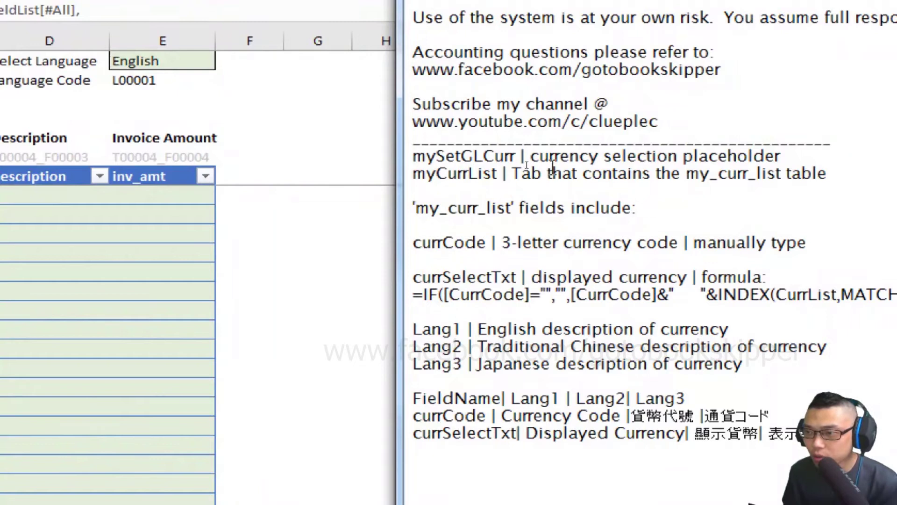
Step: Try alternative text such as whatever in place of the my prefix of mySetGLCurr in the notes
{"action": "left_click_drag", "start_coordinate": [521, 156], "coordinate": [391, 153]}
{"action": "left_click", "coordinate": [422, 156]}
{"action": "key", "text": "Delete"}
{"action": "key", "text": "BackSpace"}
{"action": "type", "text": "whatever"}
{"action": "key", "text": "BackSpace"}
{"action": "key", "text": "BackSpace"}
{"action": "key", "text": "BackSpace"}
{"action": "key", "text": "BackSpace"}
{"action": "key", "text": "BackSpace"}
{"action": "key", "text": "BackSpace"}
{"action": "key", "text": "BackSpace"}
{"action": "key", "text": "BackSpace"}
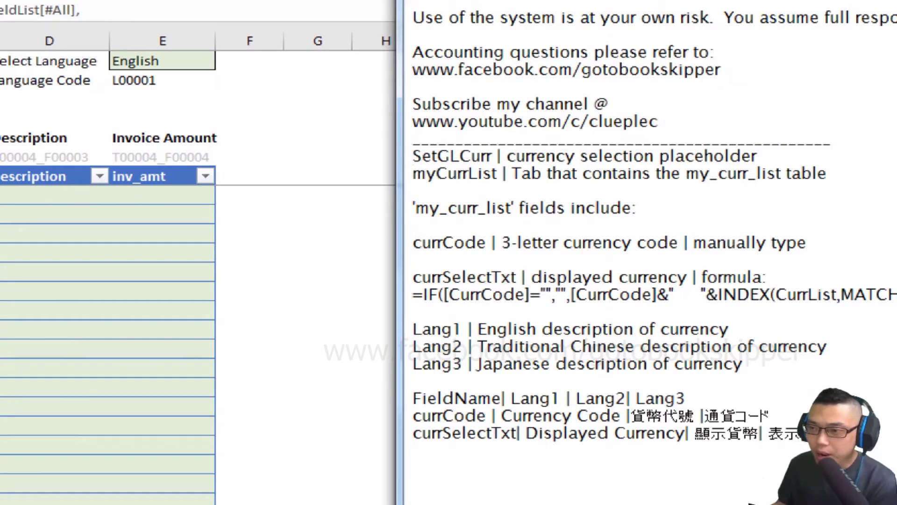
{"action": "type", "text": "mybookkeep"}
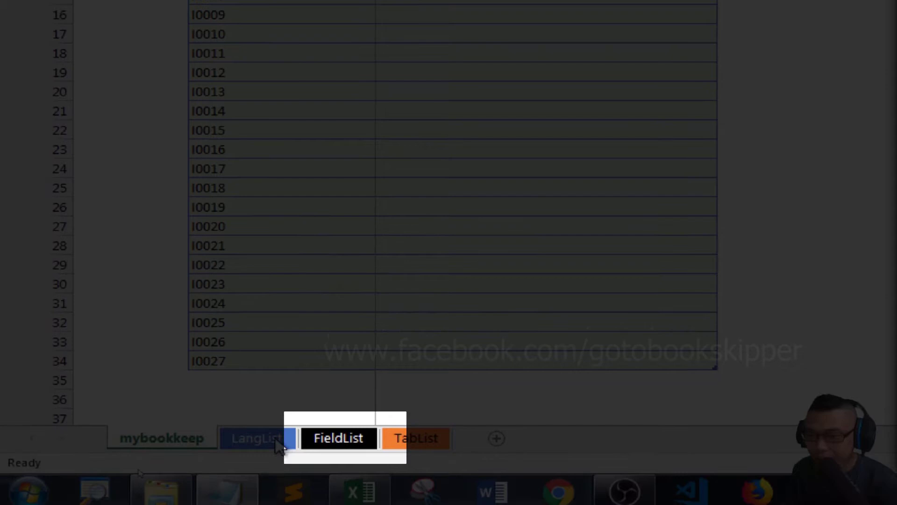
Step: Go to the FieldList sheet and choose mybookkeep_T00004 as the table to select
{"action": "left_click", "coordinate": [313, 439]}
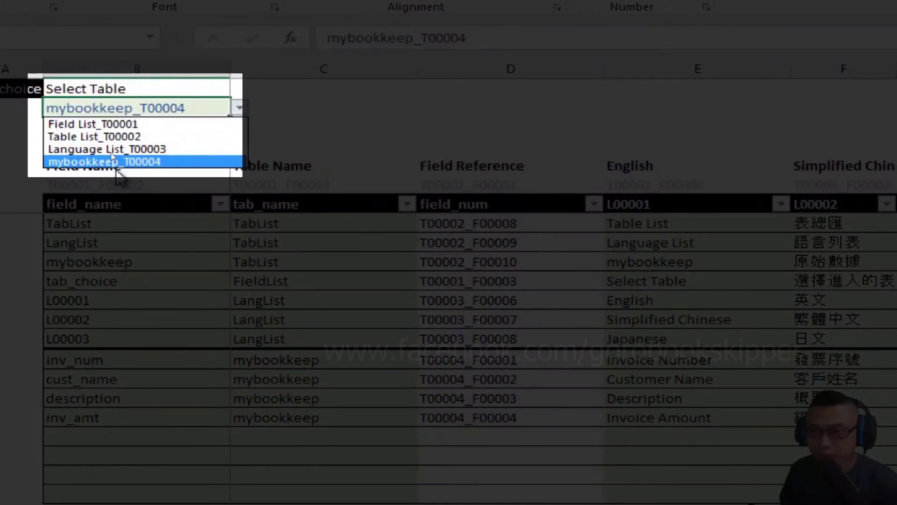
{"action": "left_click", "coordinate": [112, 162]}
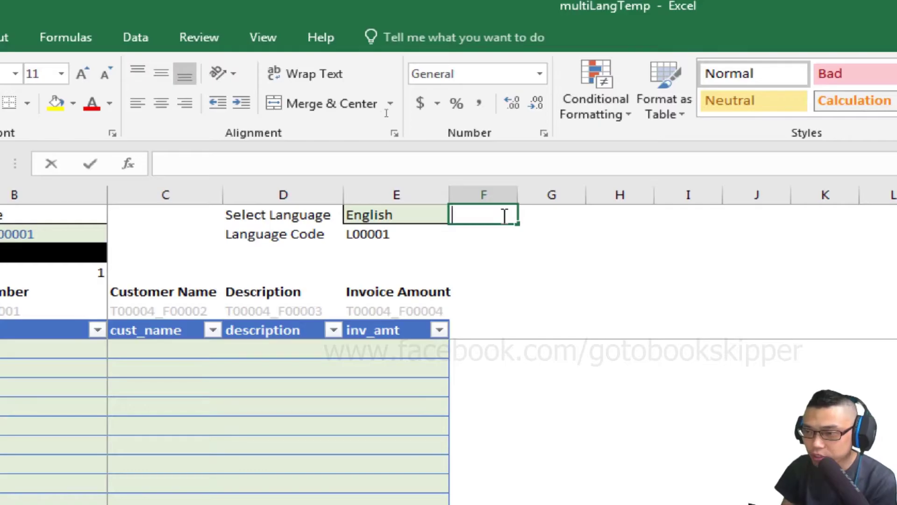
Step: Enter the label mySetGLCurr in cell F2 of the mybookkeep sheet
{"action": "type", "text": "my"}
{"action": "type", "text": "Se"}
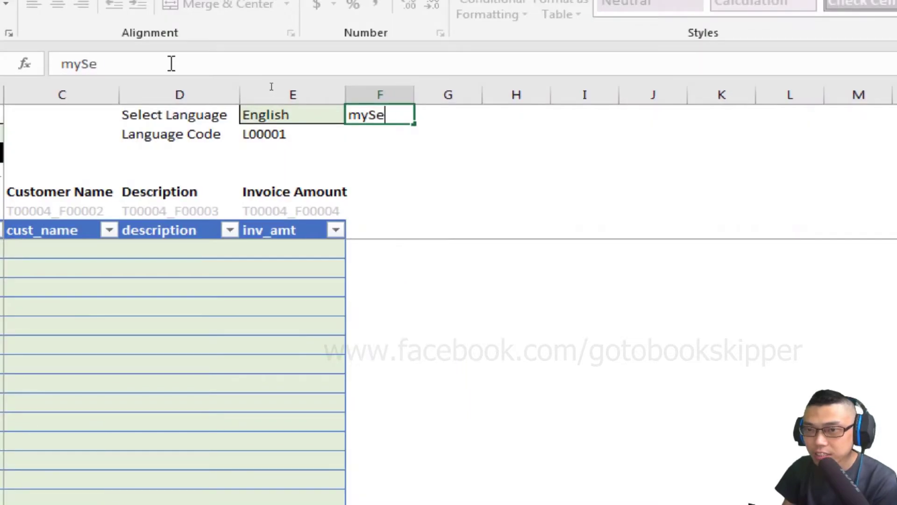
{"action": "type", "text": "tGLCurr"}
{"action": "key", "text": "Return"}
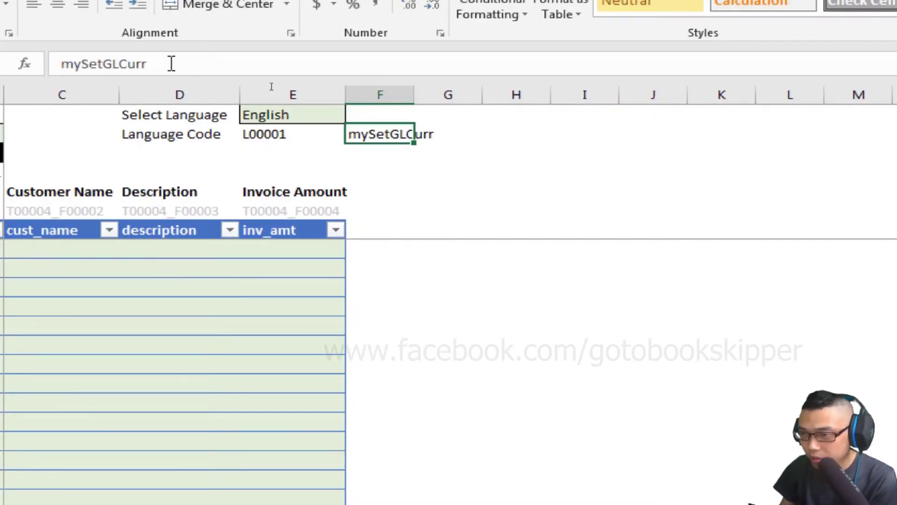
Step: Format cell F1 above the mySetGLCurr label with an outline border and a light green fill
{"action": "key", "text": "Up"}
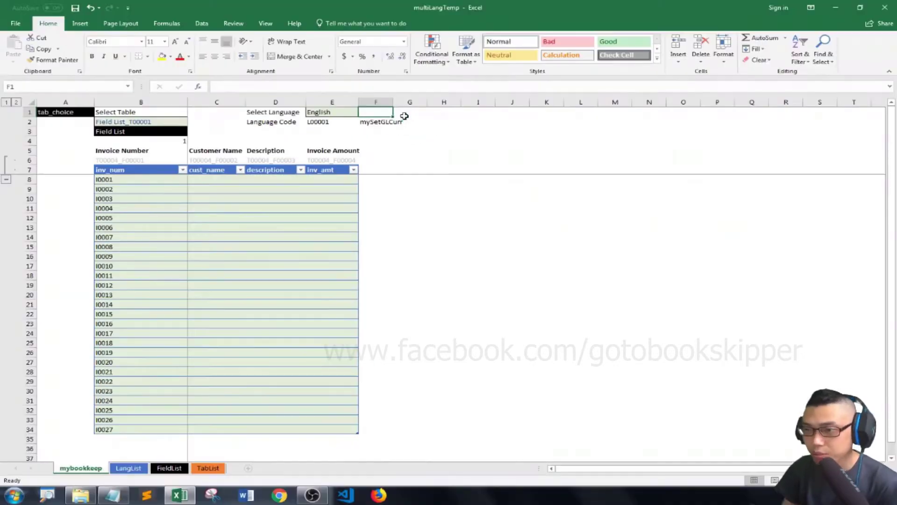
{"action": "key", "text": "ctrl+1"}
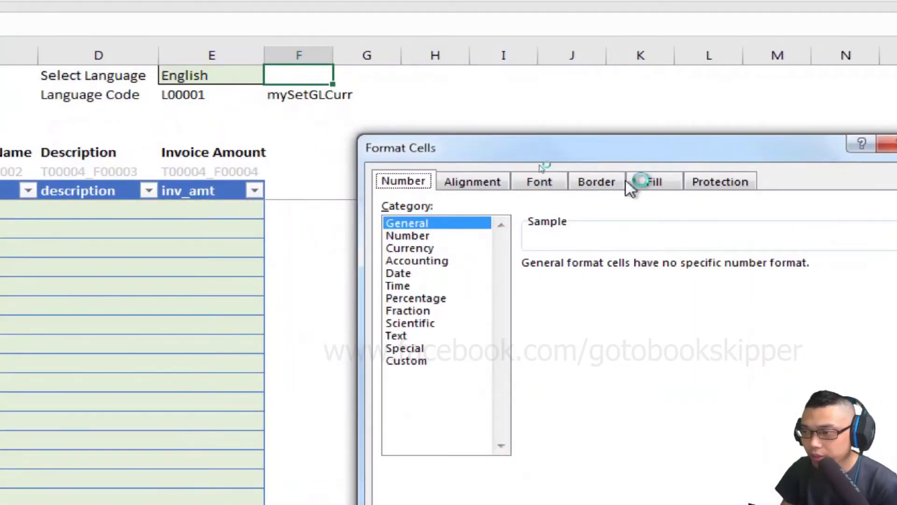
{"action": "left_click", "coordinate": [626, 183]}
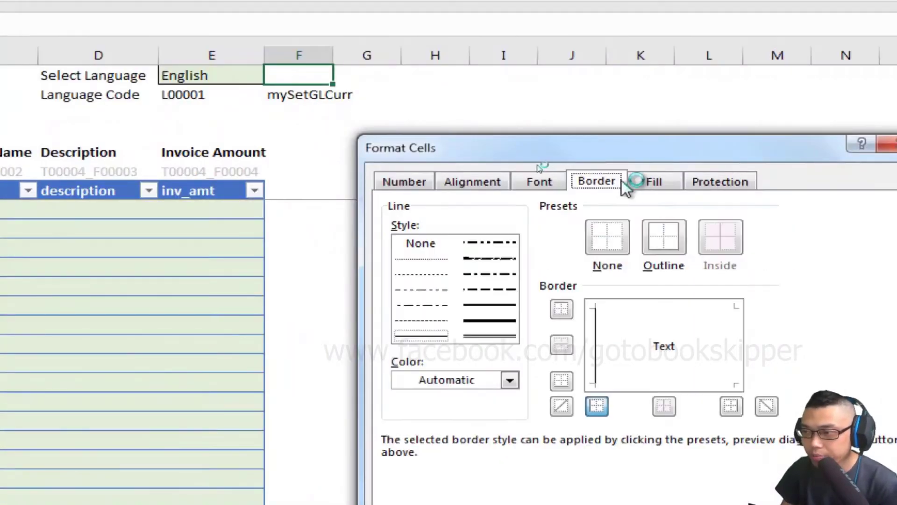
{"action": "left_click", "coordinate": [659, 181]}
{"action": "left_click", "coordinate": [776, 274]}
{"action": "left_click", "coordinate": [587, 280]}
{"action": "left_click", "coordinate": [574, 277]}
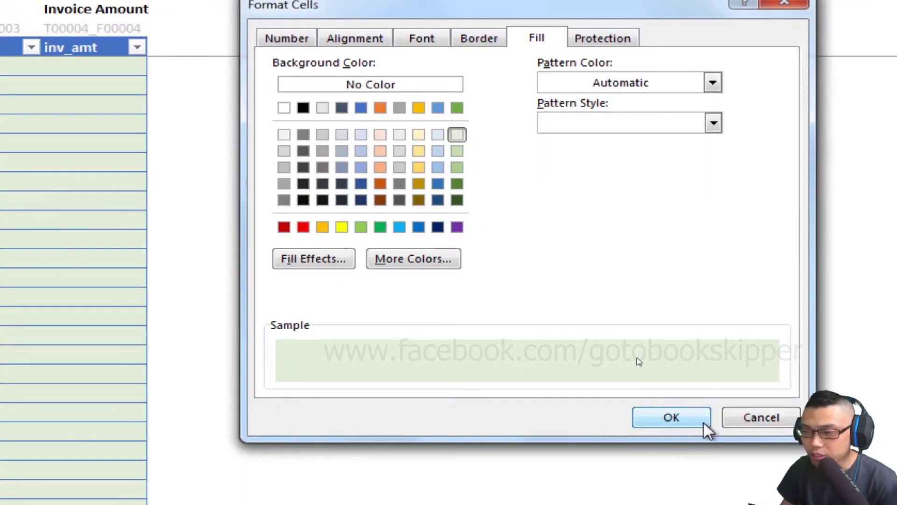
{"action": "left_click", "coordinate": [705, 423]}
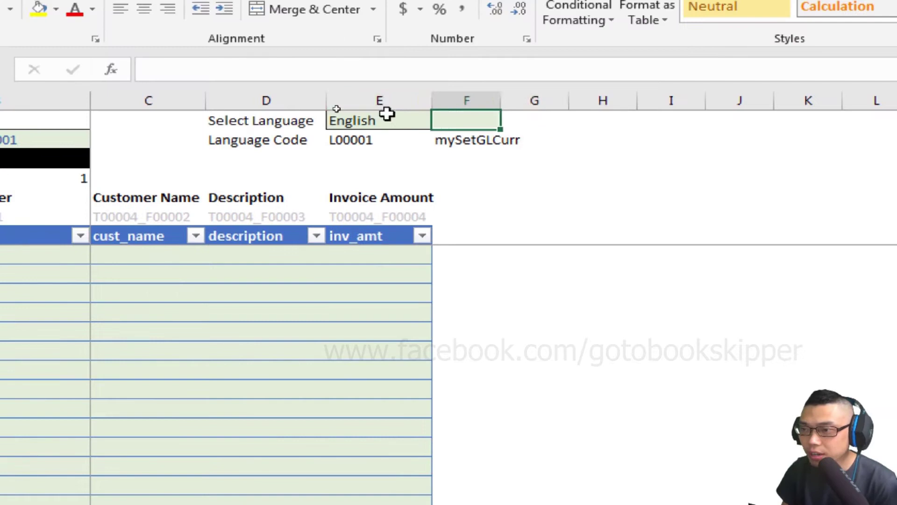
Step: Move the shaded cell and the mySetGLCurr label below it from F1:F2 to G1:G2
{"action": "key", "text": "Right"}
{"action": "key", "text": "Right"}
{"action": "key", "text": "Left"}
{"action": "key", "text": "Left"}
{"action": "key", "text": "shift+Down"}
{"action": "key", "text": "ctrl+x"}
{"action": "key", "text": "Right"}
{"action": "key", "text": "ctrl+v"}
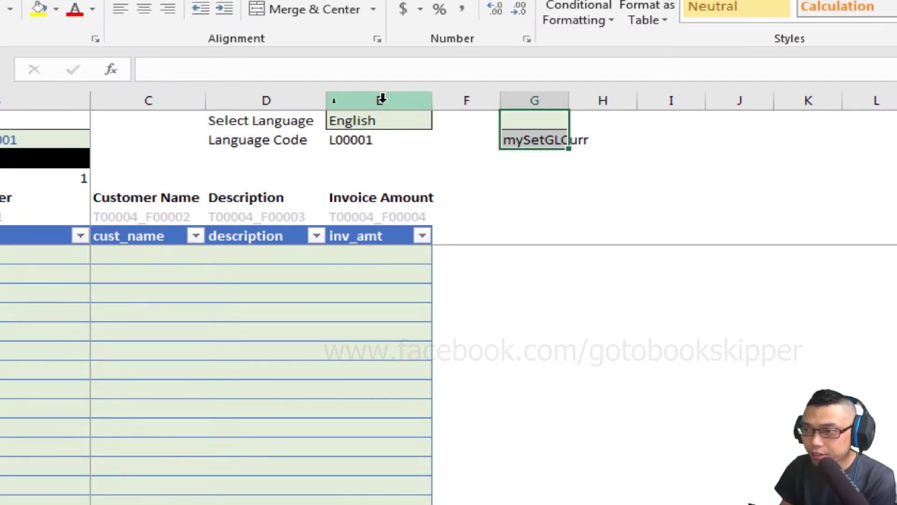
Step: Move the shaded placeholder cell from G1 to H1, leaving the mySetGLCurr label in G2
{"action": "key", "text": "shift+Up"}
{"action": "key", "text": "ctrl+x"}
{"action": "key", "text": "Right"}
{"action": "key", "text": "ctrl+v"}
Step: Write the sample note "text displayed in different languages" in cell G1
{"action": "key", "text": "Left"}
{"action": "key", "text": "Left"}
{"action": "key", "text": "Right"}
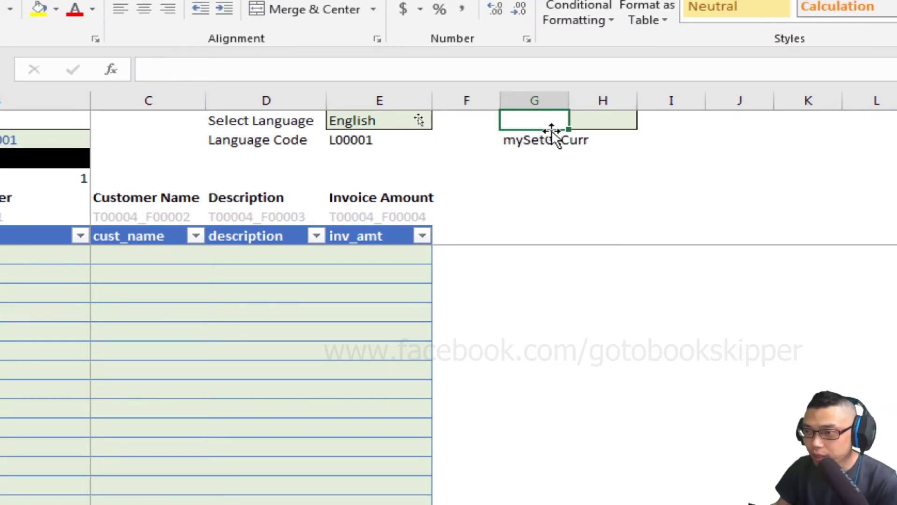
{"action": "type", "text": "text displayed"}
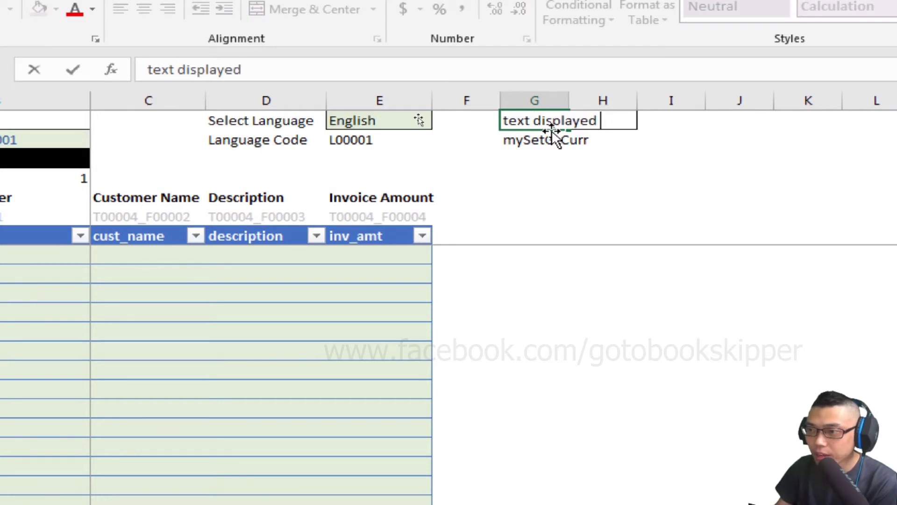
{"action": "type", "text": " in different languages"}
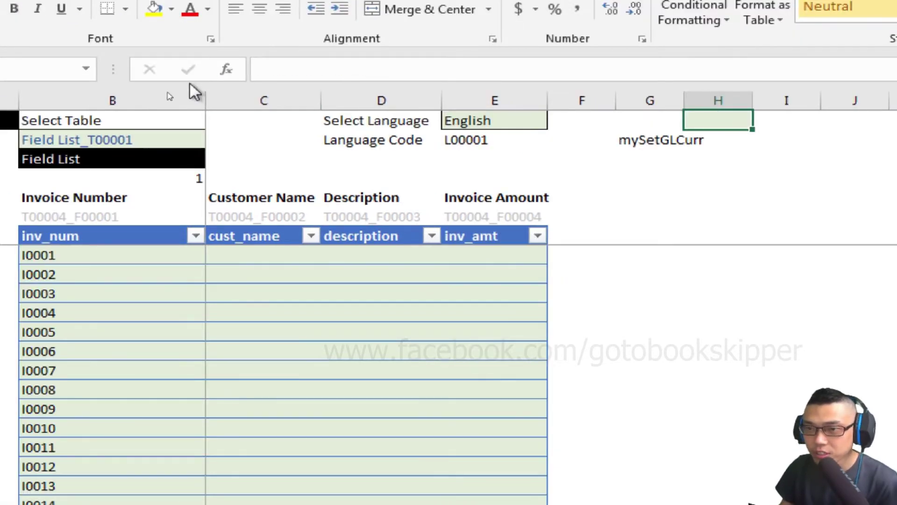
Step: Define the name mySetGLCurr for the shaded cell H1 on the mybookkeep sheet
{"action": "left_click", "coordinate": [28, 69]}
{"action": "type", "text": "my"}
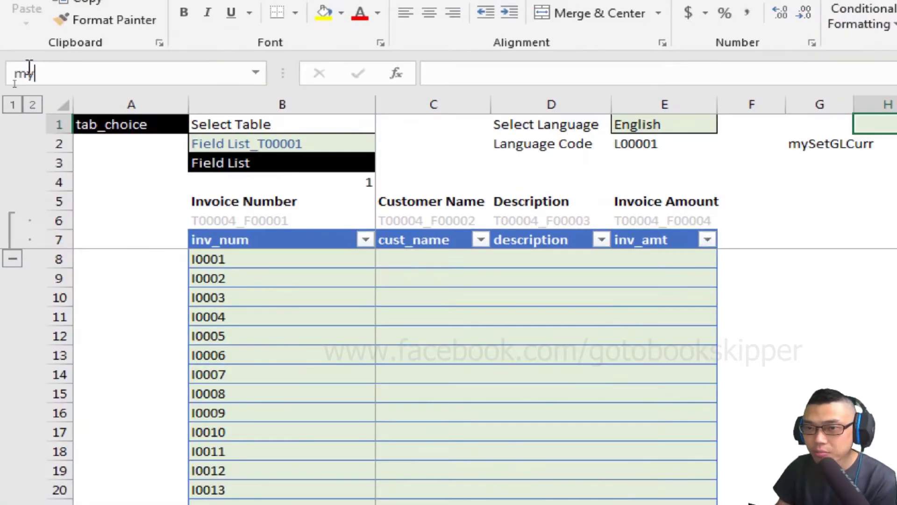
{"action": "type", "text": "SetGLCurr"}
{"action": "key", "text": "Return"}
{"action": "key", "text": "Return"}
{"action": "left_click", "coordinate": [802, 122]}
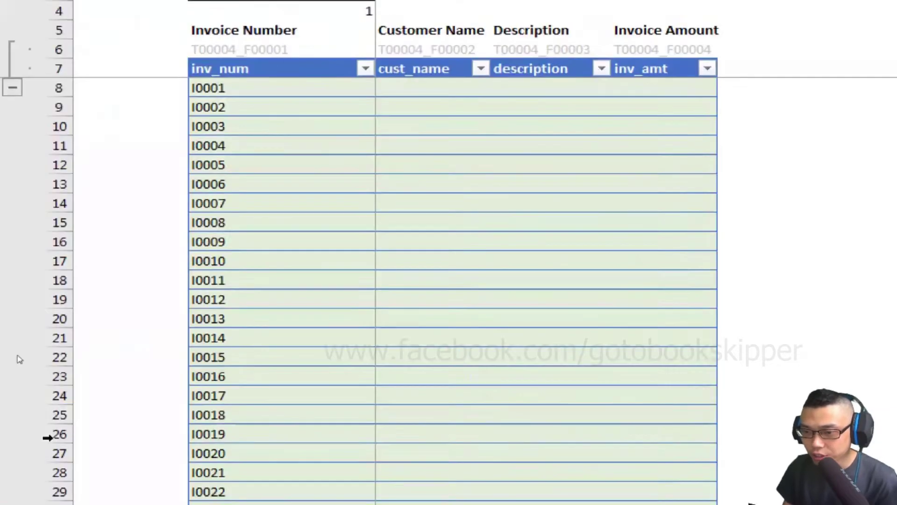
Step: Add a FieldList entry in row 33 with field name mySetGLCurr and table name mybookkeep
{"action": "left_click", "coordinate": [318, 442]}
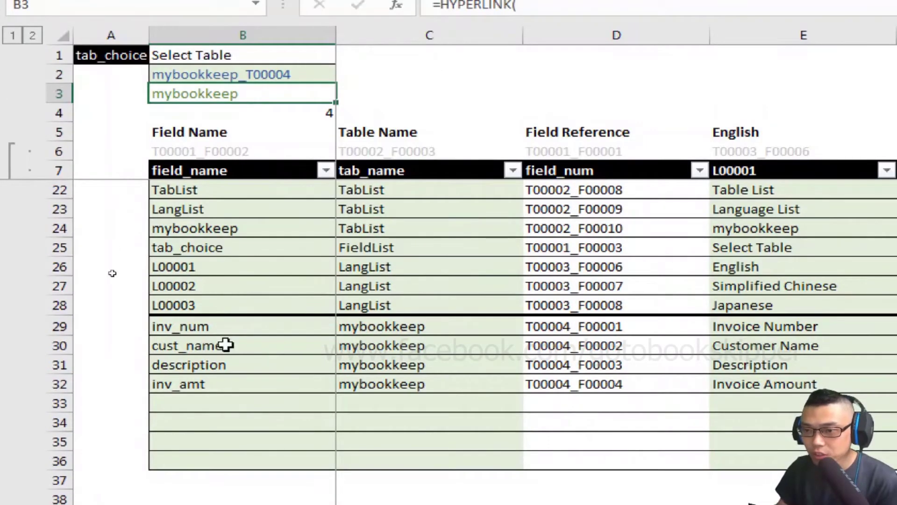
{"action": "left_click", "coordinate": [219, 405]}
{"action": "type", "text": "mySetGLCurr"}
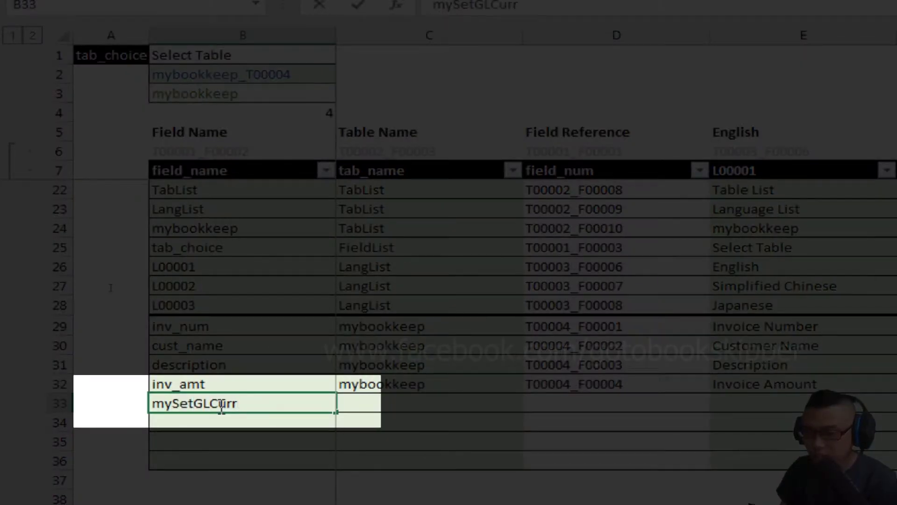
{"action": "key", "text": "Tab"}
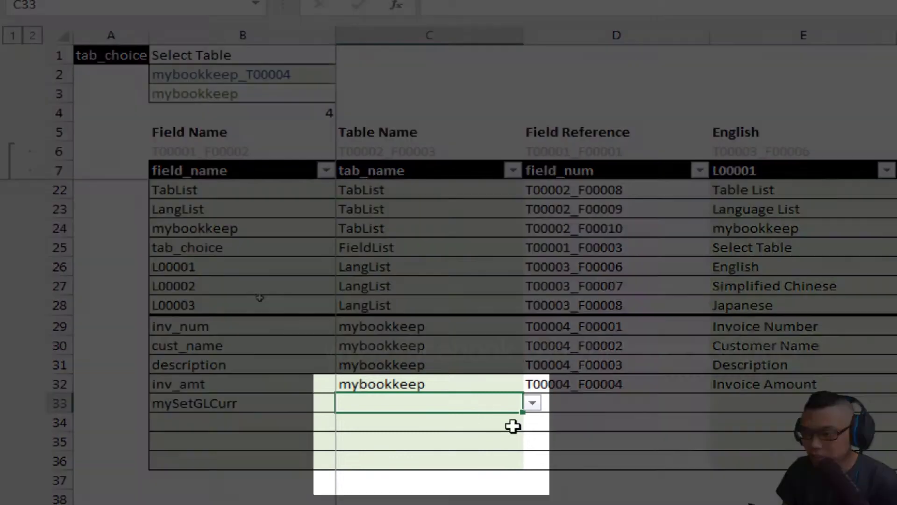
{"action": "left_click", "coordinate": [532, 403]}
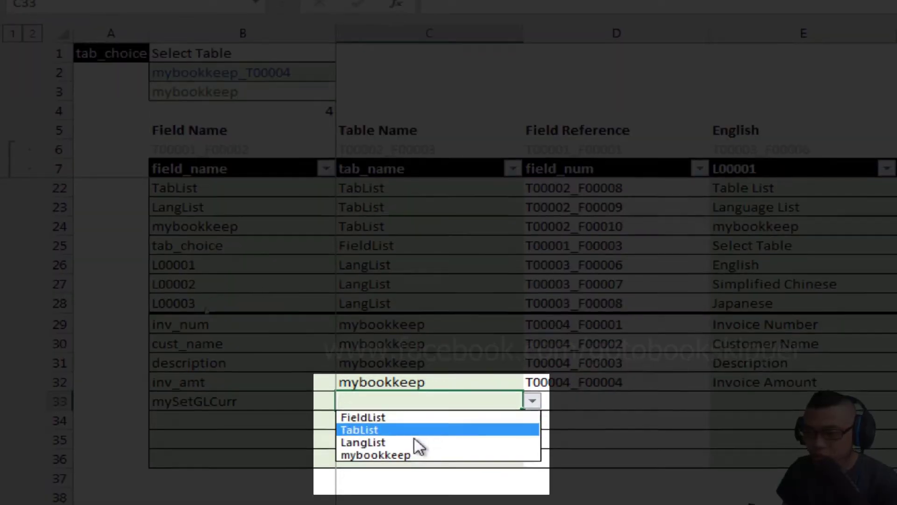
{"action": "left_click", "coordinate": [388, 441]}
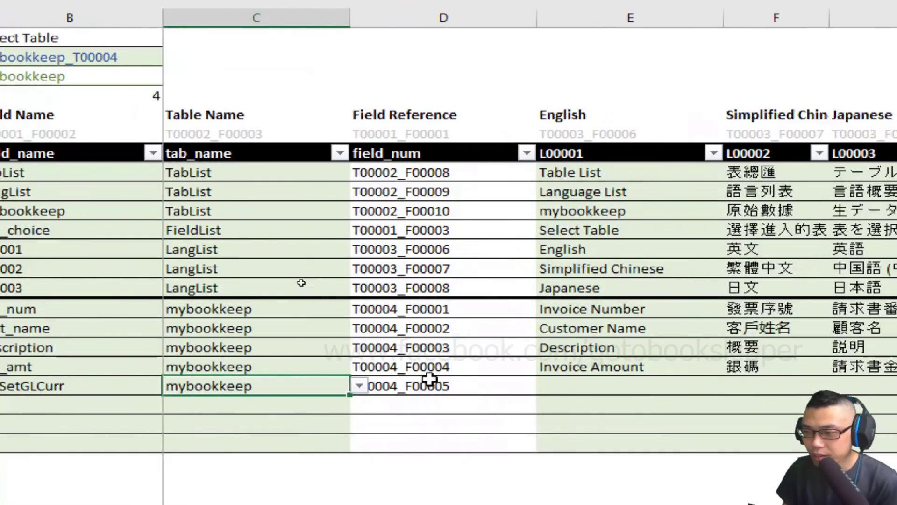
Step: Copy the mySetGLCurr translations from the notes and paste them into the English cell of row 33 in FieldList
{"action": "left_click", "coordinate": [403, 380]}
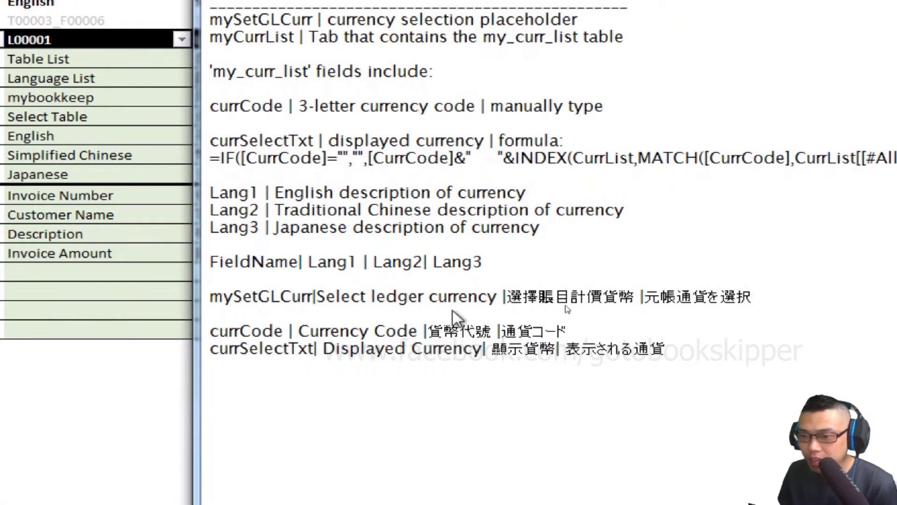
{"action": "left_click_drag", "start_coordinate": [330, 301], "coordinate": [762, 303]}
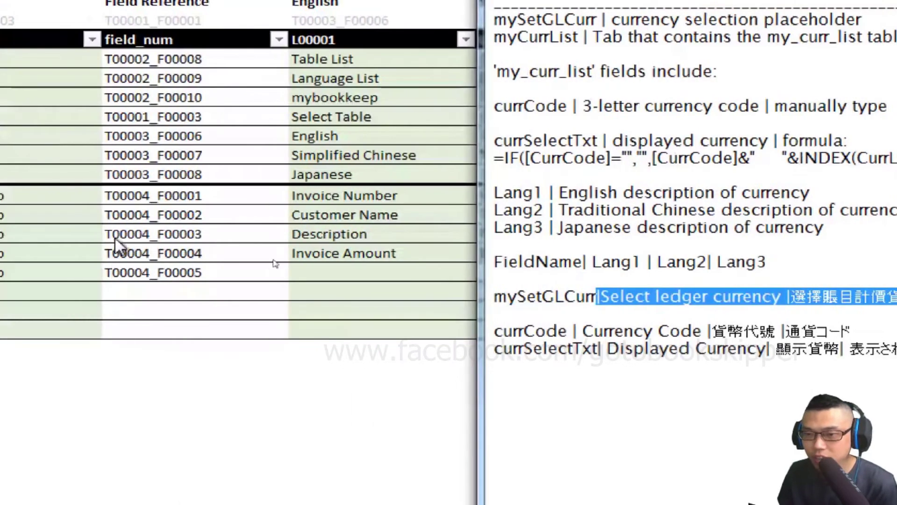
{"action": "left_click", "coordinate": [115, 237]}
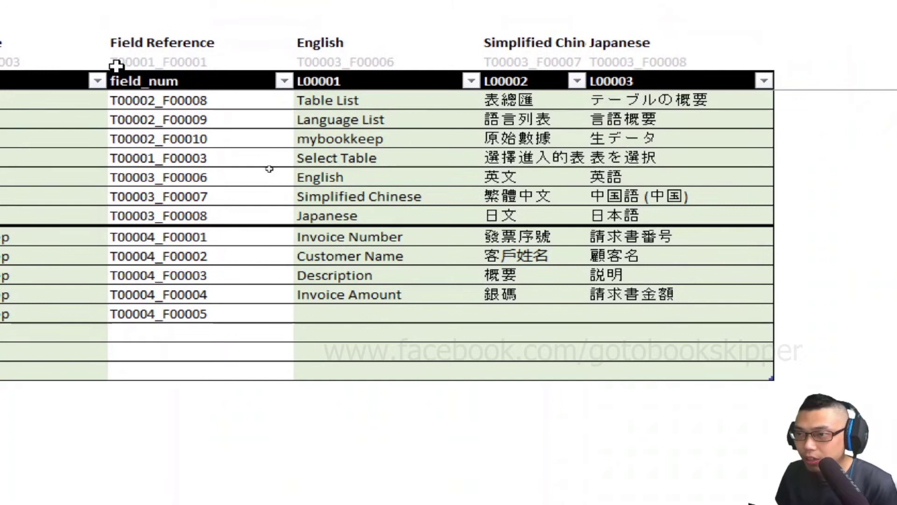
{"action": "double_click", "coordinate": [310, 312]}
{"action": "key", "text": "ctrl+v"}
{"action": "key", "text": "Tab"}
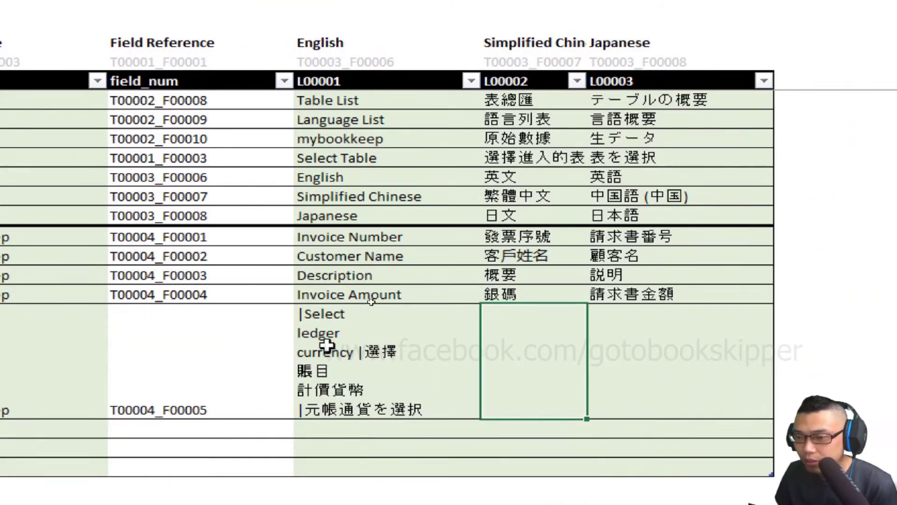
Step: Trim the English cell of the mySetGLCurr row to its English wording, copying out the Chinese and Japanese text
{"action": "left_click", "coordinate": [318, 321]}
{"action": "key", "text": "F2"}
{"action": "key", "text": "BackSpace"}
{"action": "key", "text": "Down"}
{"action": "key", "text": "Delete"}
{"action": "key", "text": "ctrl+Right"}
{"action": "key", "text": "ctrl+Right"}
{"action": "key", "text": "ctrl+shift+End"}
{"action": "key", "text": "ctrl+c"}
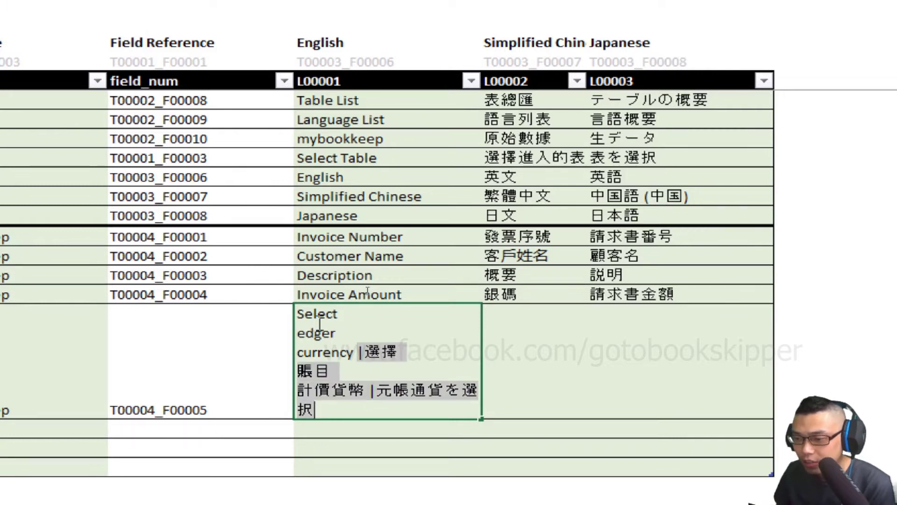
{"action": "key", "text": "Delete"}
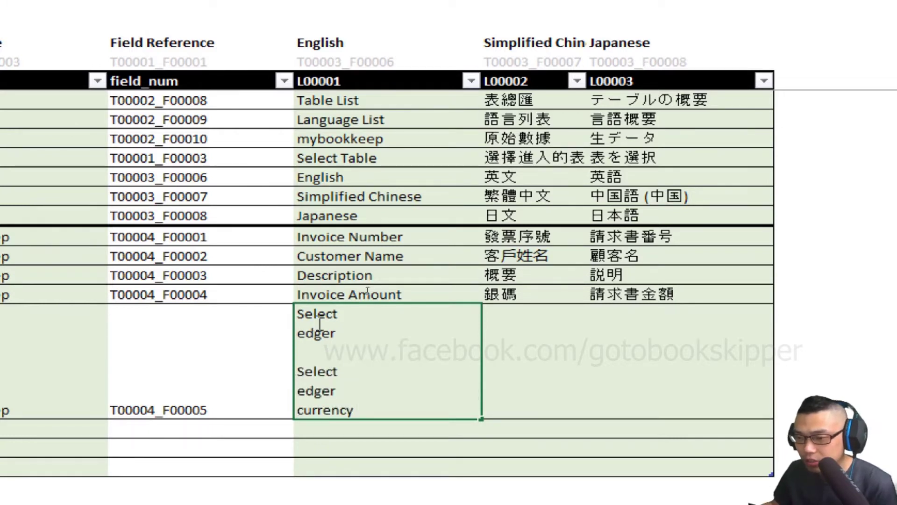
Step: Paste the copied text into the row's L00002 cell, keep only 選擇賬目計價貨幣, and copy out the Japanese part
{"action": "double_click", "coordinate": [562, 333]}
{"action": "key", "text": "ctrl+v"}
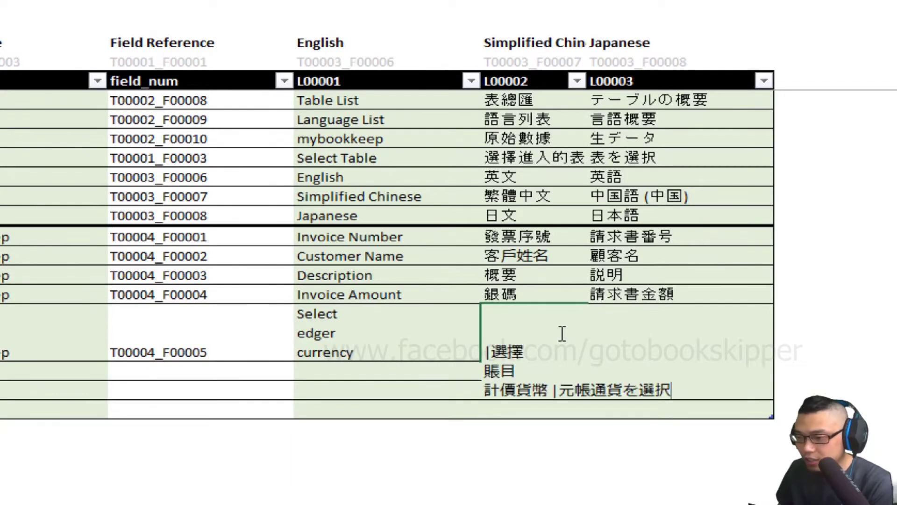
{"action": "key", "text": "shift+Down"}
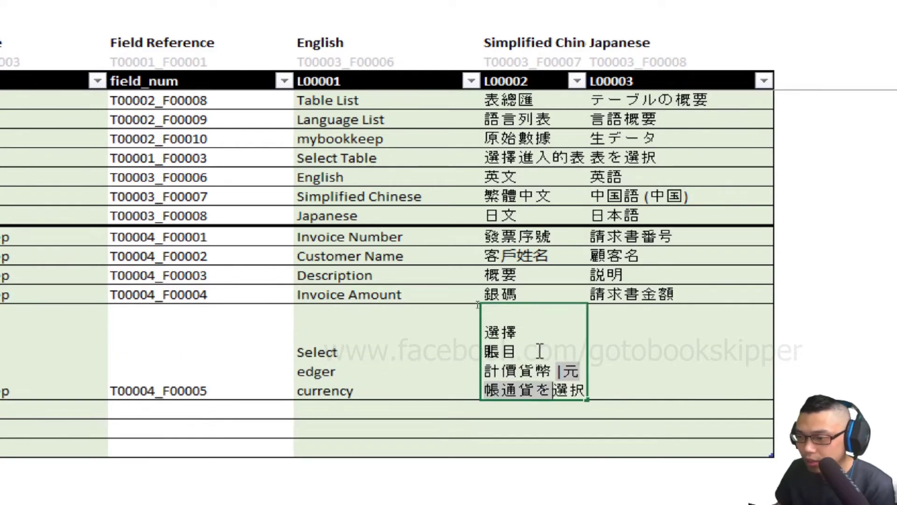
{"action": "key", "text": "shift+End"}
{"action": "key", "text": "ctrl+c"}
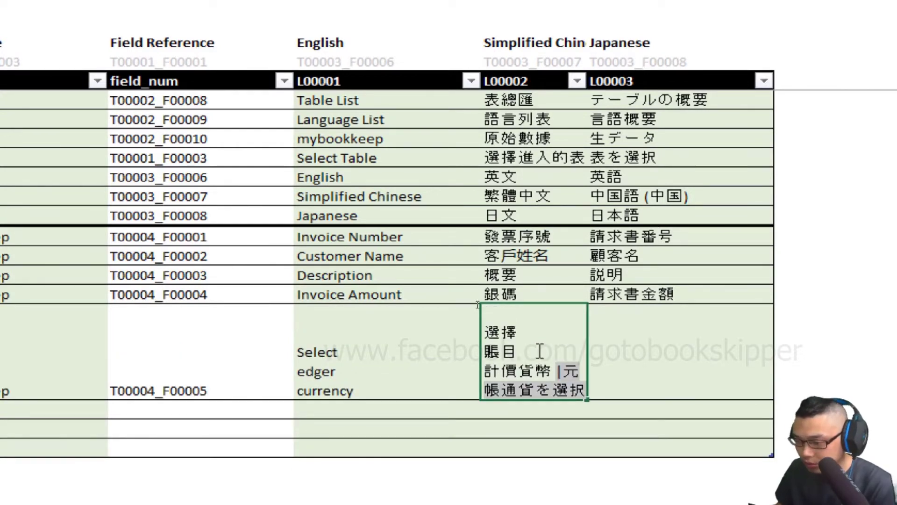
{"action": "key", "text": "BackSpace"}
{"action": "key", "text": "Return"}
{"action": "key", "text": "Up"}
Step: Paste the Japanese translation 元帳通貨を選択 into the L00003 cell of the mySetGLCurr row
{"action": "left_click", "coordinate": [650, 342]}
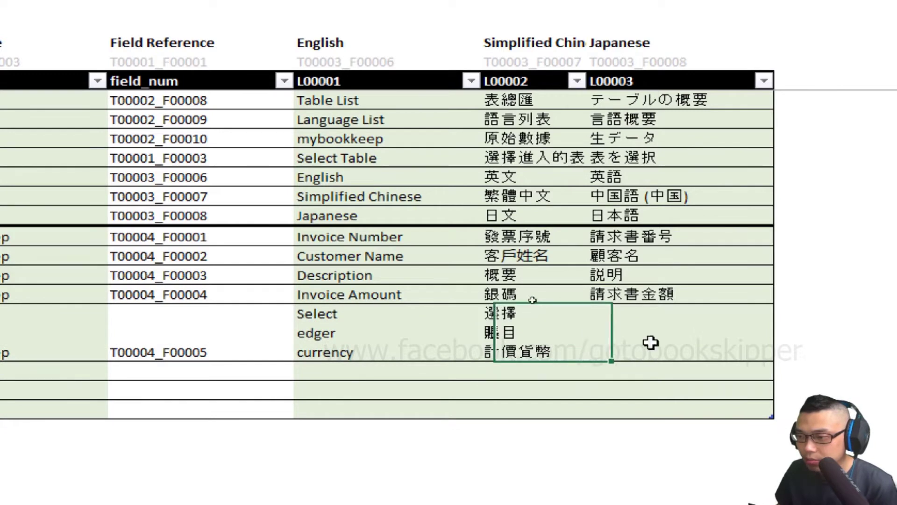
{"action": "key", "text": "ctrl+v"}
{"action": "left_click", "coordinate": [422, 321]}
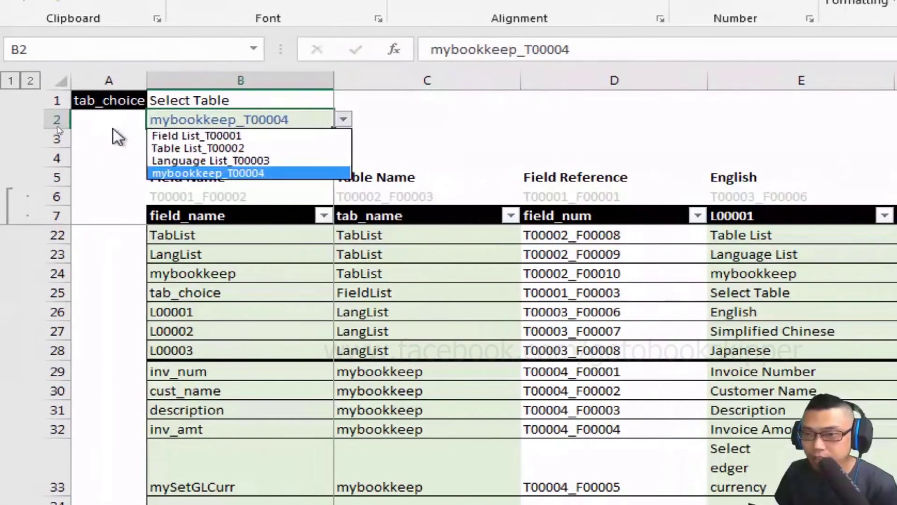
Step: Return to the mybookkeep sheet and copy the Select Language label formula from D1 into G1
{"action": "left_click", "coordinate": [57, 125]}
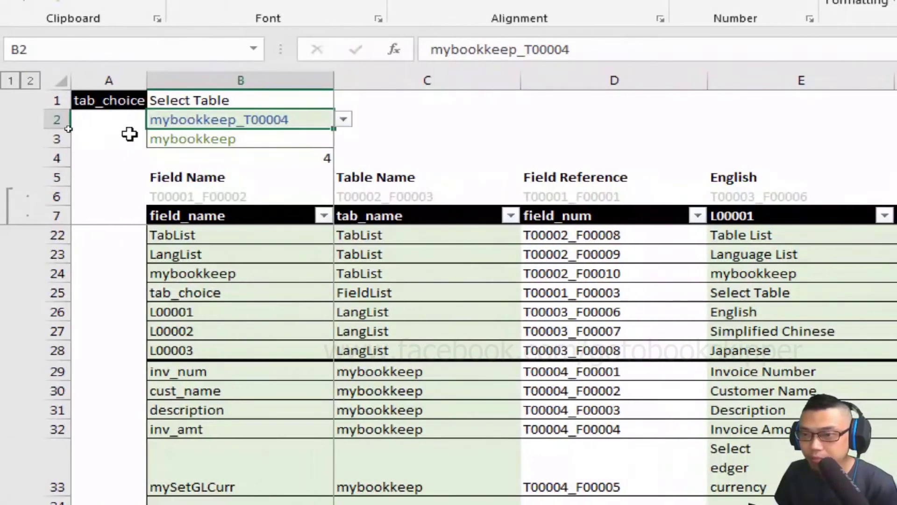
{"action": "left_click", "coordinate": [193, 146]}
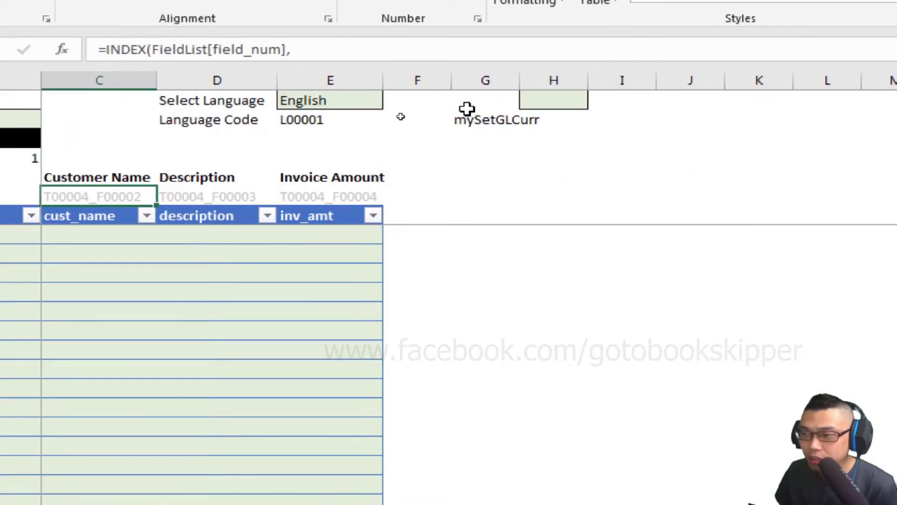
{"action": "left_click", "coordinate": [467, 107]}
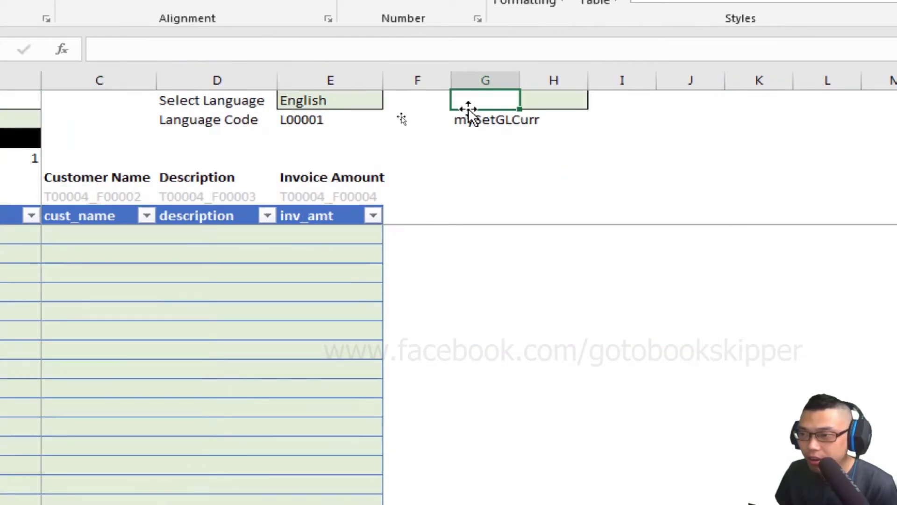
{"action": "left_click", "coordinate": [216, 100]}
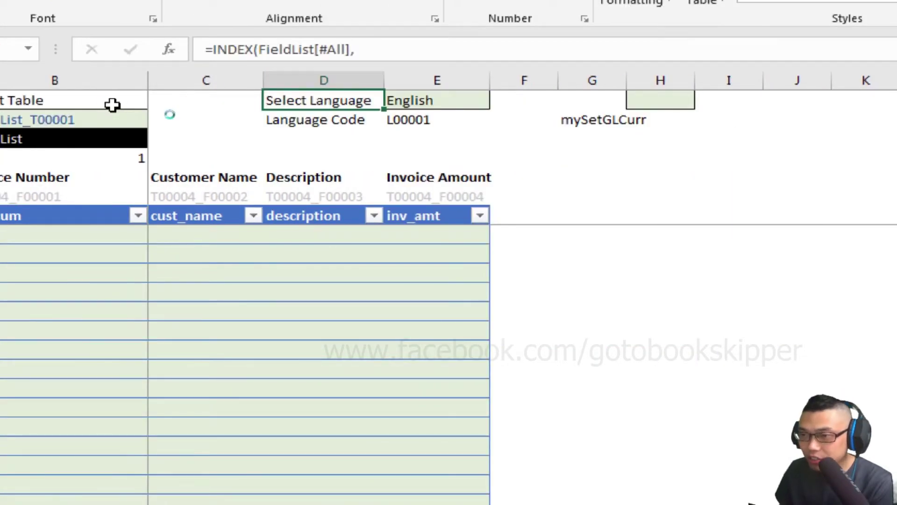
{"action": "key", "text": "ctrl+c"}
{"action": "key", "text": "Right"}
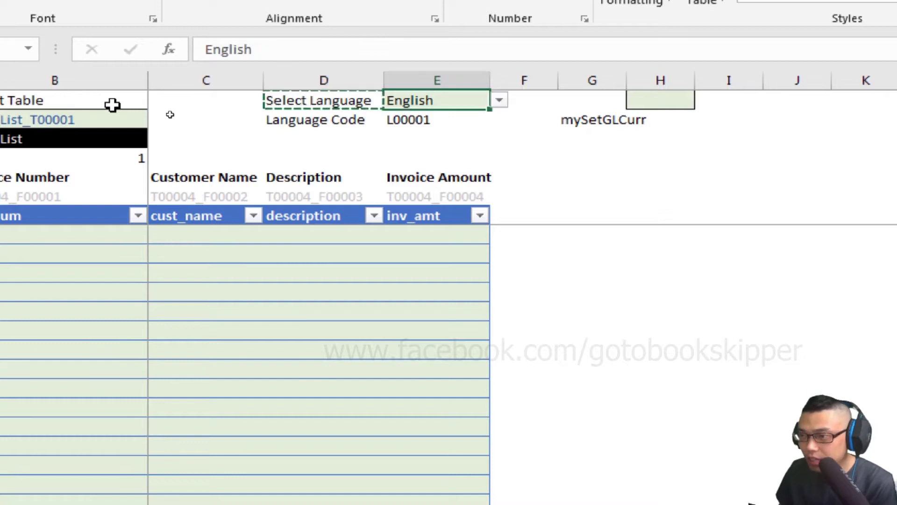
{"action": "key", "text": "Right"}
{"action": "key", "text": "Right"}
{"action": "key", "text": "ctrl+v"}
{"action": "key", "text": "Escape"}
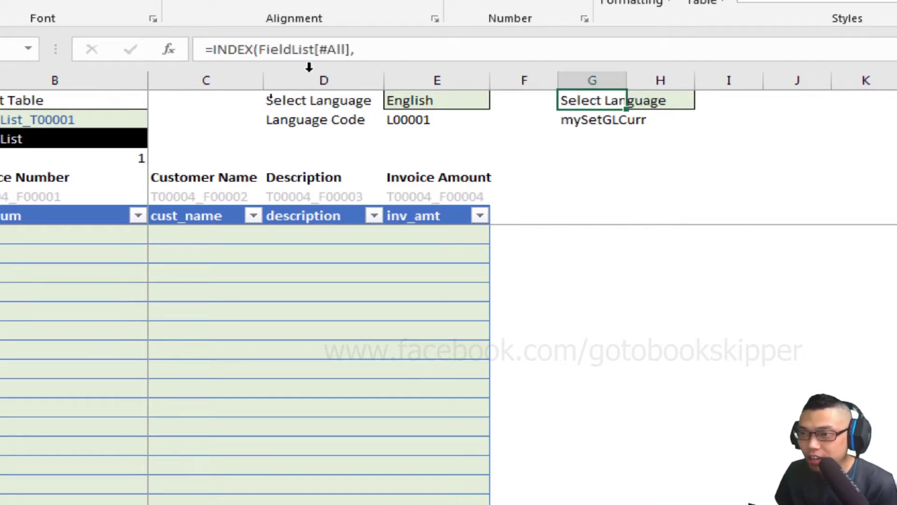
Step: Change the first MATCH lookup value in G1's formula to "mySetGLCurr" and autofit column G
{"action": "left_click_drag", "start_coordinate": [313, 65], "coordinate": [312, 106]}
{"action": "left_click", "coordinate": [337, 69]}
{"action": "key", "text": "BackSpace"}
{"action": "key", "text": "BackSpace"}
{"action": "key", "text": "BackSpace"}
{"action": "key", "text": "BackSpace"}
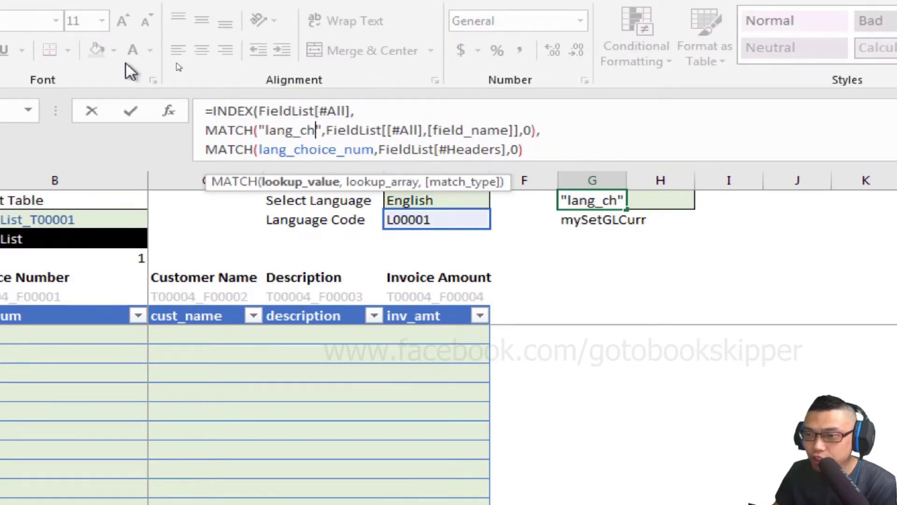
{"action": "key", "text": "BackSpace"}
{"action": "key", "text": "BackSpace"}
{"action": "key", "text": "BackSpace"}
{"action": "key", "text": "BackSpace"}
{"action": "key", "text": "BackSpace"}
{"action": "key", "text": "BackSpace"}
{"action": "key", "text": "BackSpace"}
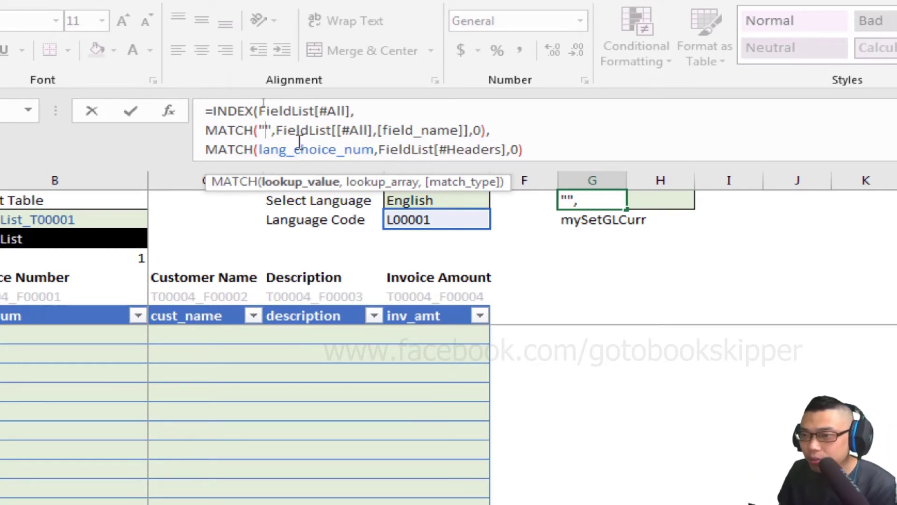
{"action": "type", "text": "mySetGLCurr"}
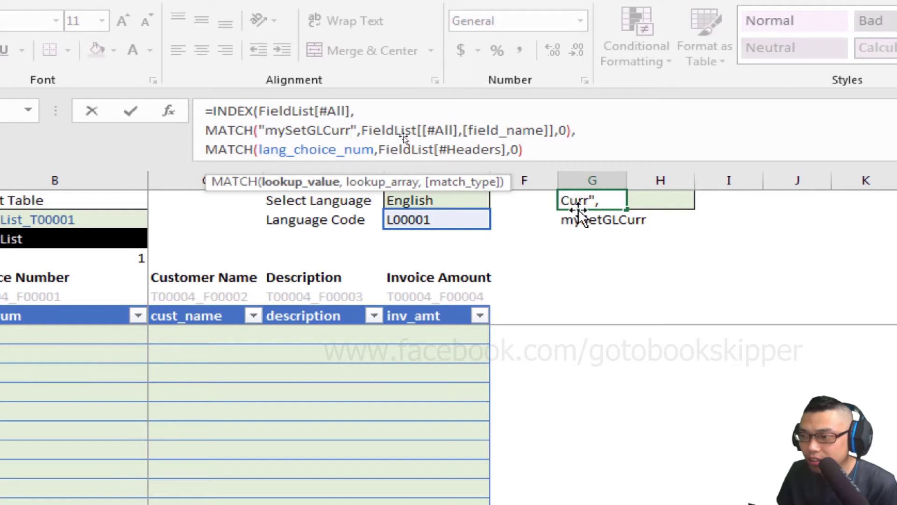
{"action": "key", "text": "Return"}
{"action": "key", "text": "Up"}
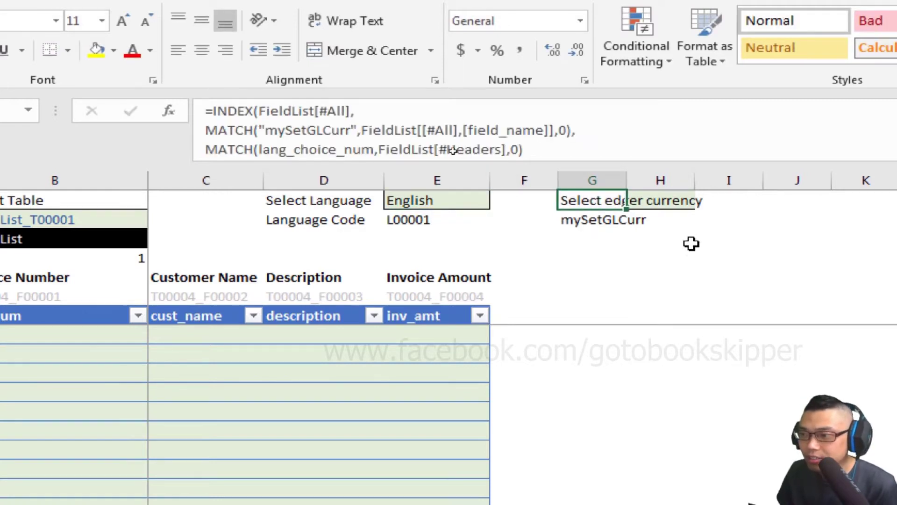
{"action": "double_click", "coordinate": [627, 180]}
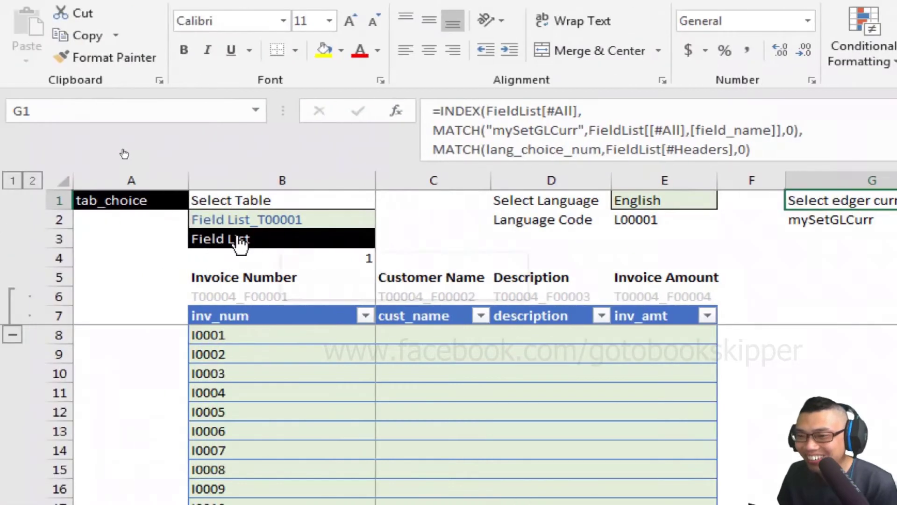
Step: Go to FieldList and correct the English text of the mySetGLCurr row to read "Select Ledger currency"
{"action": "left_click", "coordinate": [23, 237]}
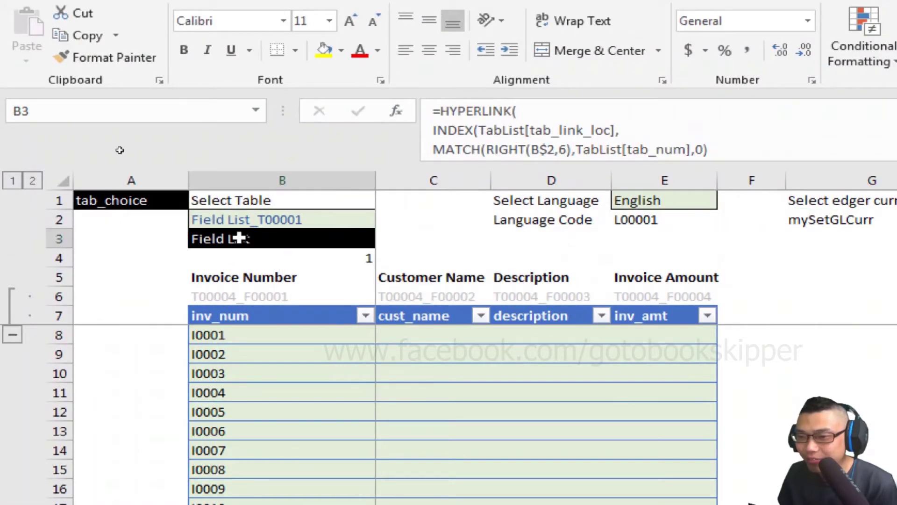
{"action": "left_click", "coordinate": [249, 238]}
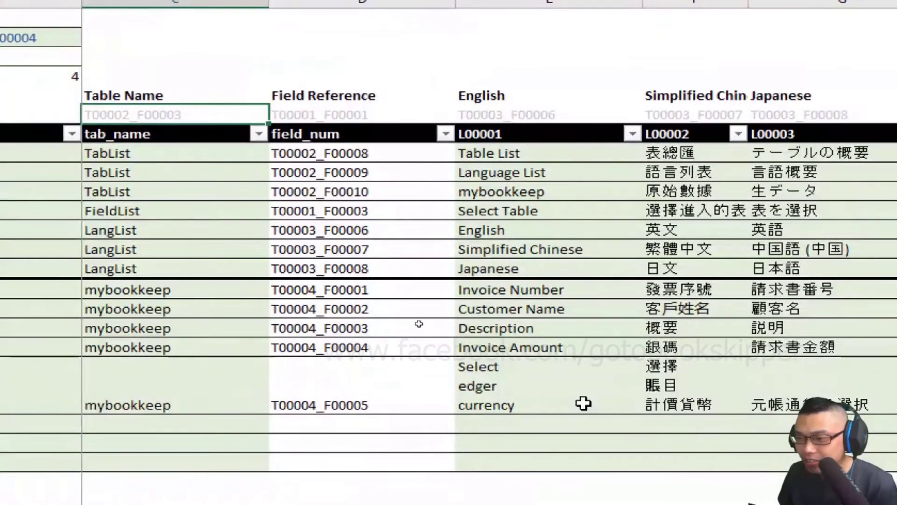
{"action": "double_click", "coordinate": [522, 386]}
{"action": "key", "text": "Home"}
{"action": "type", "text": "L"}
{"action": "key", "text": "Return"}
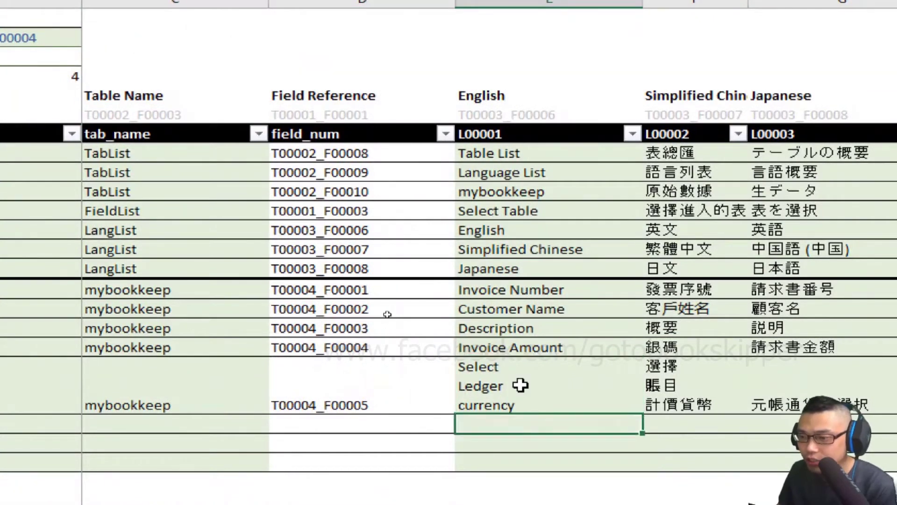
{"action": "left_click", "coordinate": [521, 384]}
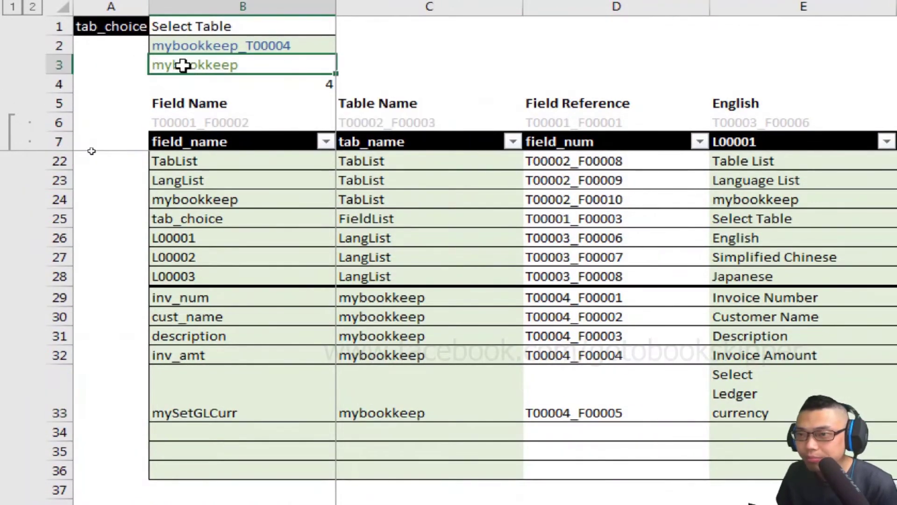
Step: Go back to mybookkeep and switch the selected language to 繁體中文 to check the ledger currency label
{"action": "left_click", "coordinate": [182, 57]}
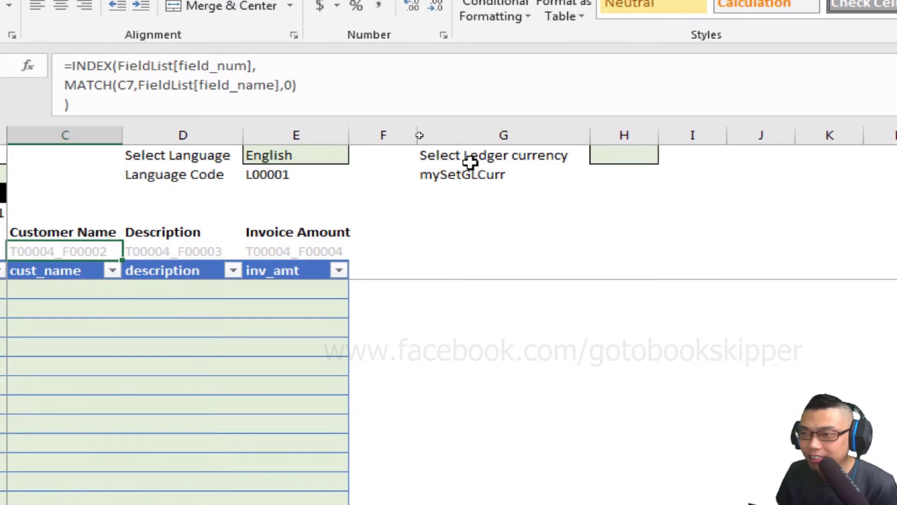
{"action": "left_click", "coordinate": [471, 162]}
{"action": "key", "text": "Left"}
{"action": "left_click", "coordinate": [311, 160]}
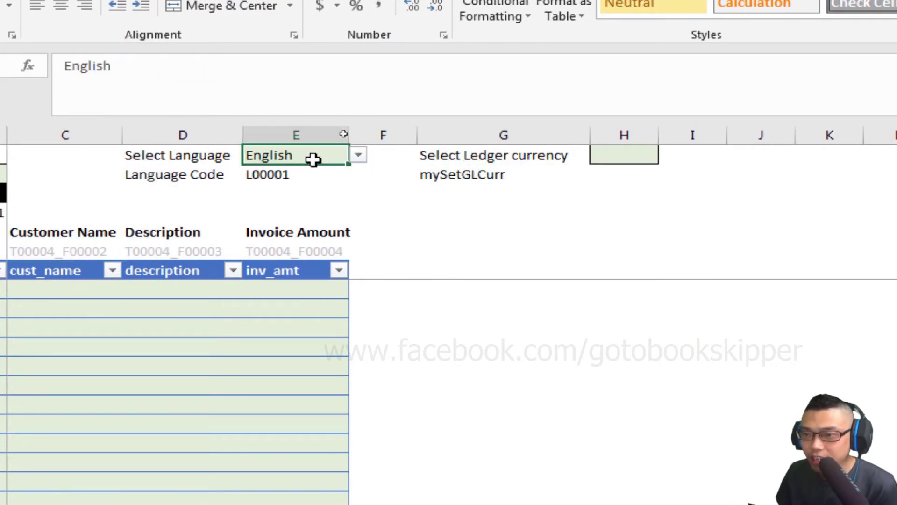
{"action": "left_click", "coordinate": [357, 160]}
{"action": "key", "text": "Down"}
{"action": "key", "text": "Return"}
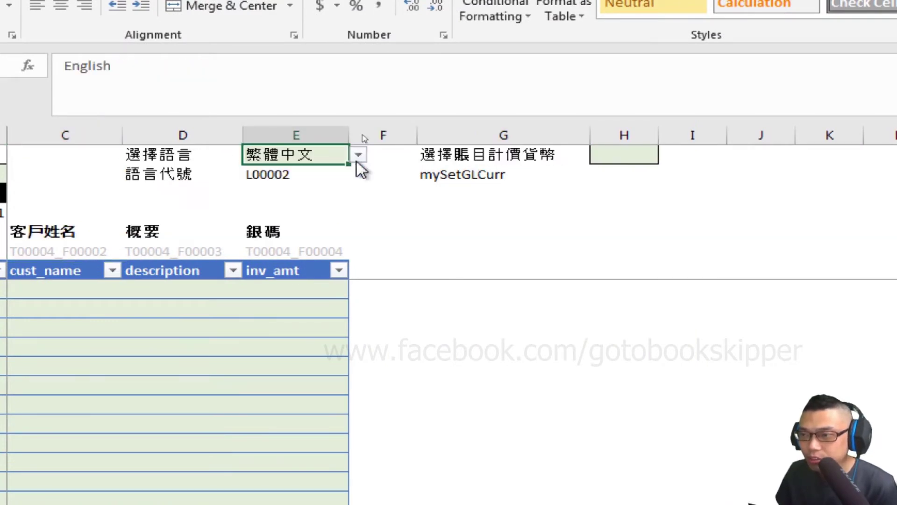
Step: Switch the selected language to 日本語 to check the label, and set it back to English
{"action": "left_click", "coordinate": [426, 155]}
{"action": "left_click", "coordinate": [321, 155]}
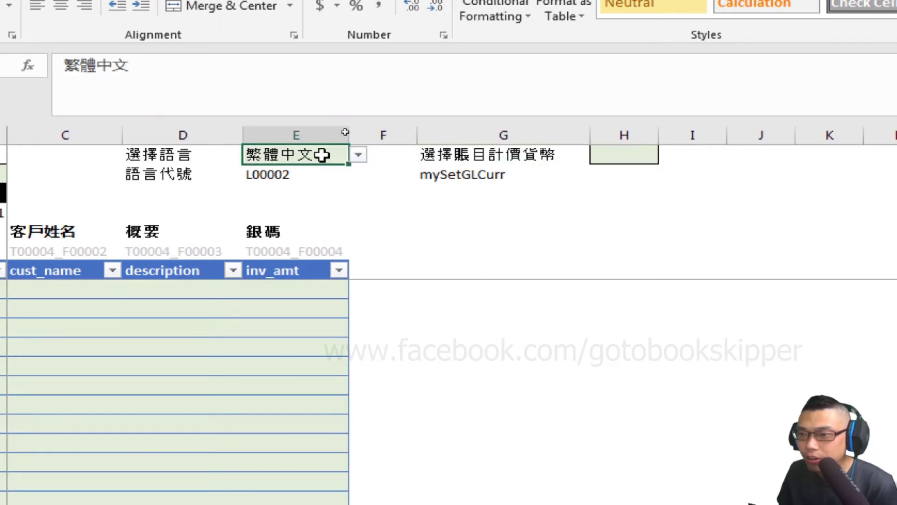
{"action": "left_click", "coordinate": [358, 158]}
{"action": "key", "text": "Down"}
{"action": "key", "text": "Return"}
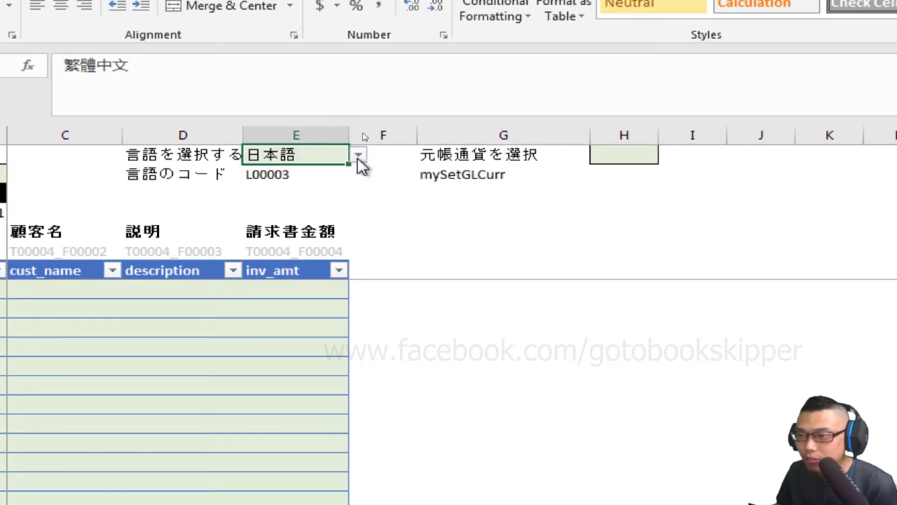
{"action": "left_click", "coordinate": [358, 158]}
{"action": "key", "text": "Up"}
{"action": "key", "text": "Up"}
{"action": "key", "text": "Return"}
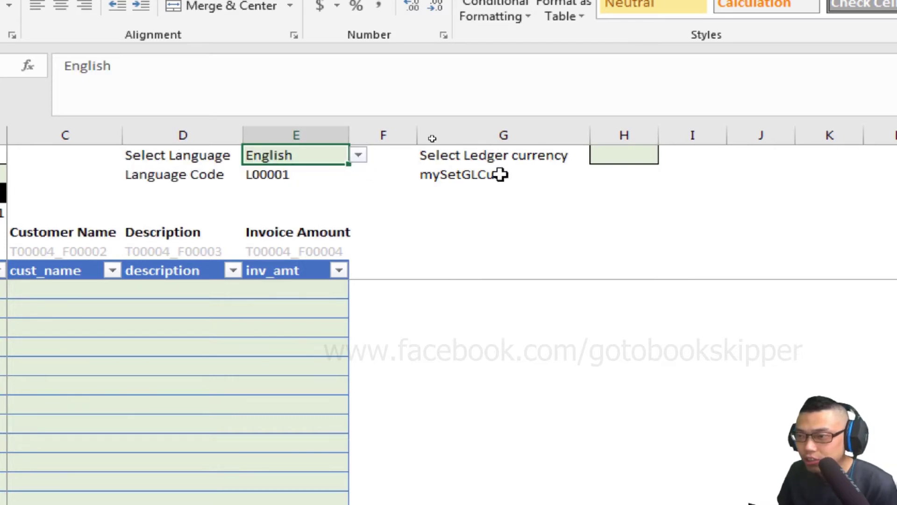
{"action": "left_click", "coordinate": [392, 155]}
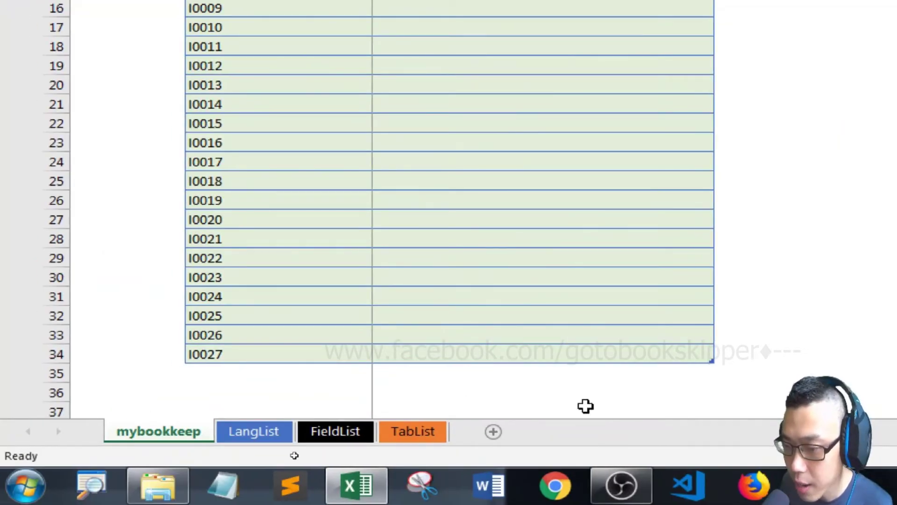
Step: Add a new worksheet after mybookkeep and name it myCurrList
{"action": "left_click", "coordinate": [495, 433]}
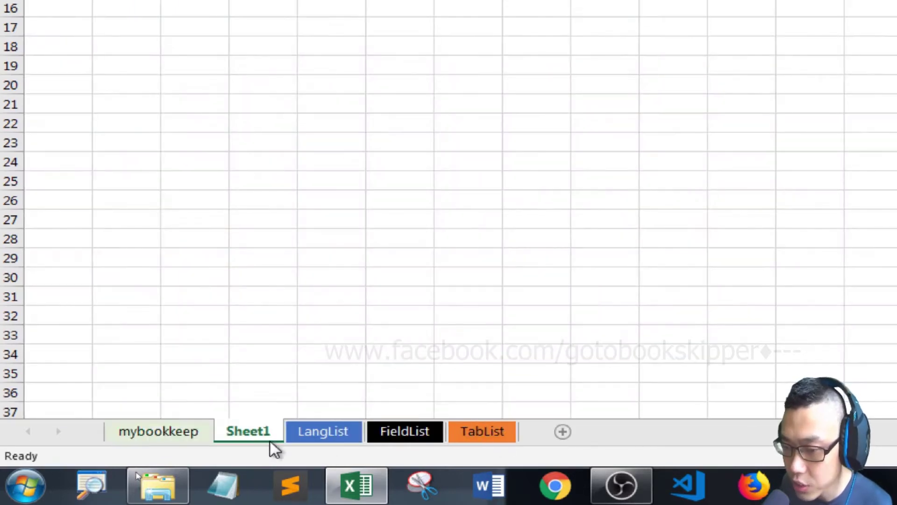
{"action": "double_click", "coordinate": [269, 433]}
{"action": "type", "text": "myCurr"}
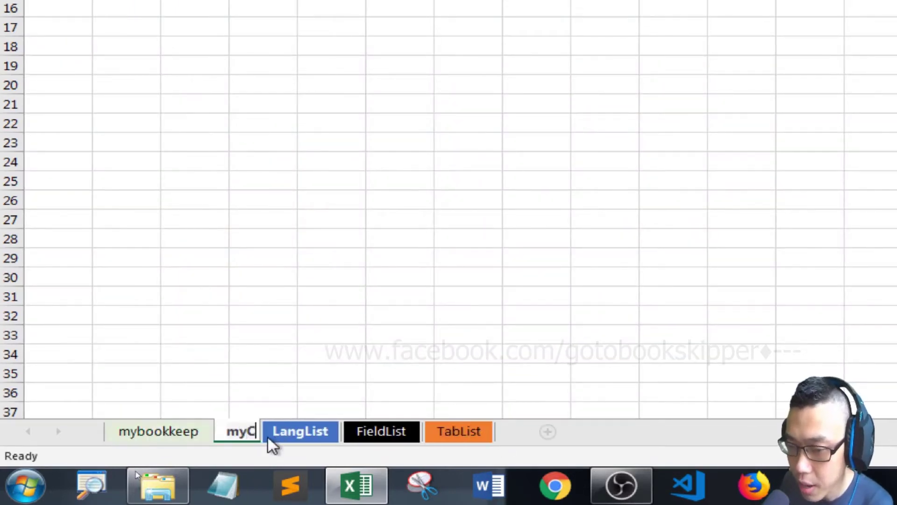
{"action": "type", "text": "List"}
{"action": "key", "text": "Return"}
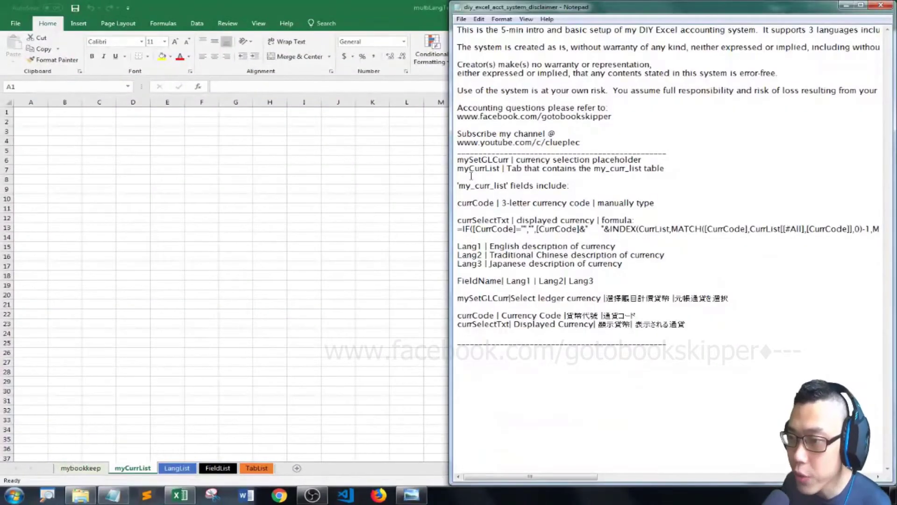
Step: Enter the column headers currCode in C7 and currDisplayedTxt in D7 of the myCurrList sheet
{"action": "left_click", "coordinate": [85, 156]}
{"action": "left_click", "coordinate": [91, 157]}
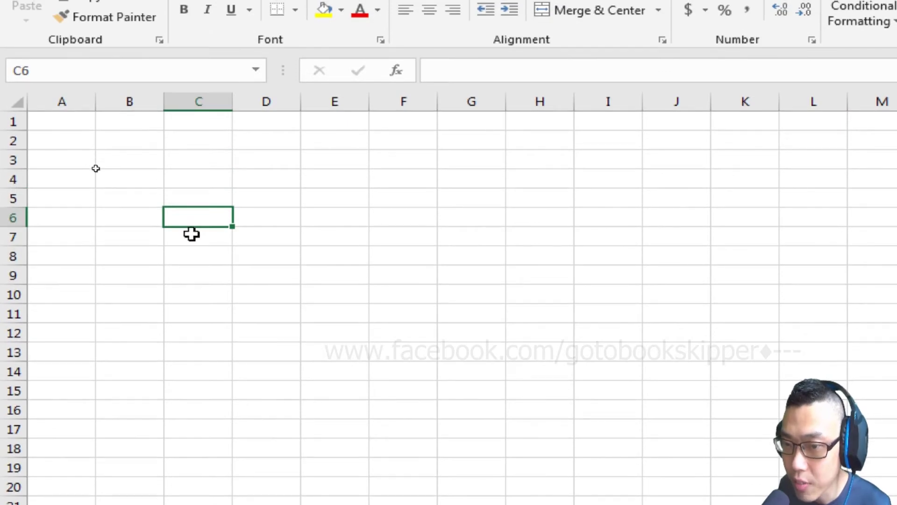
{"action": "left_click", "coordinate": [191, 234]}
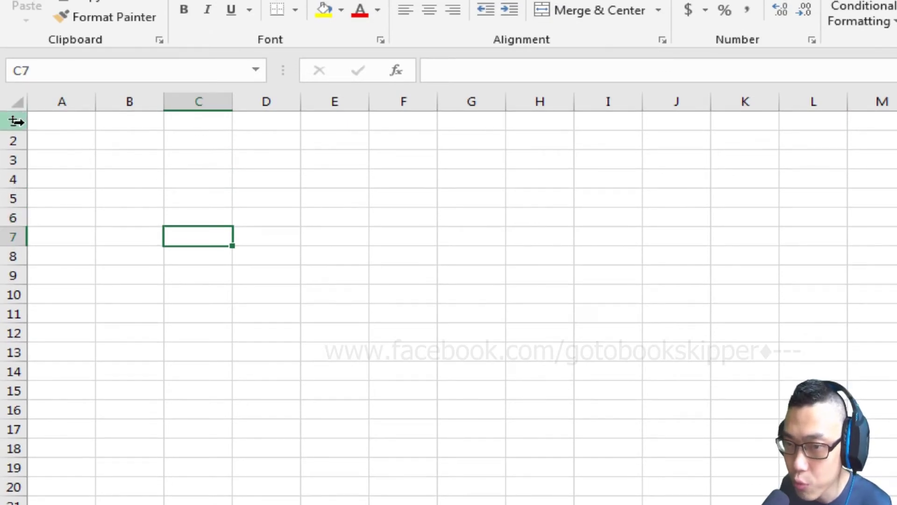
{"action": "type", "text": "currCode"}
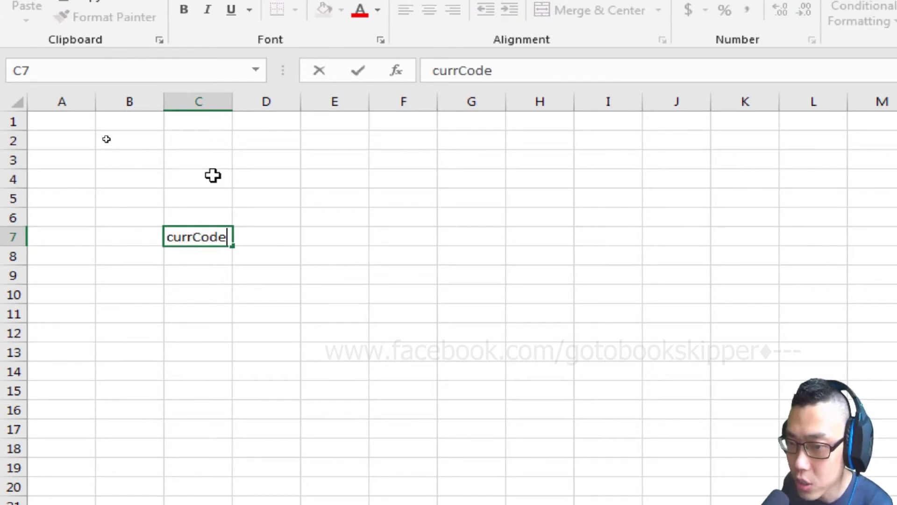
{"action": "key", "text": "Tab"}
{"action": "type", "text": "cur"}
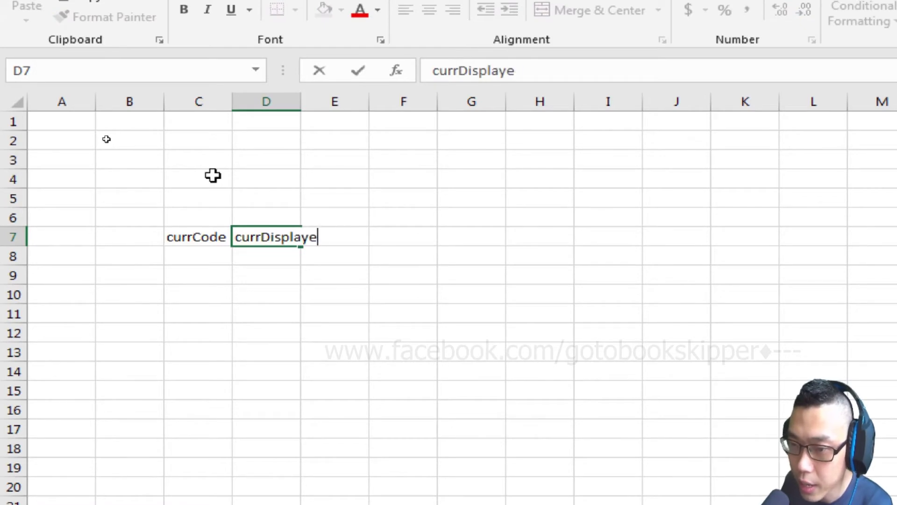
{"action": "type", "text": "rDisplayedTxt"}
{"action": "key", "text": "Tab"}
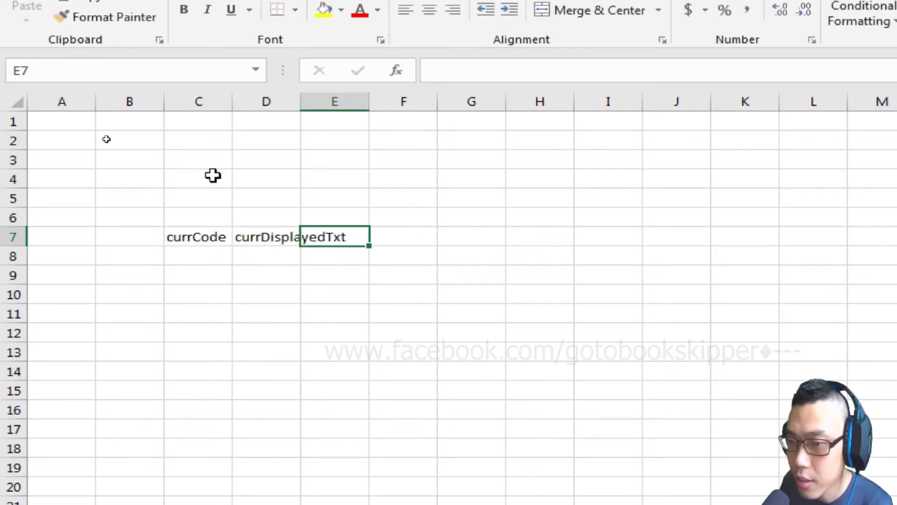
Step: Enter the column headers Lang1, Lang2 and Lang3 in cells E7 to G7
{"action": "type", "text": "Lang1"}
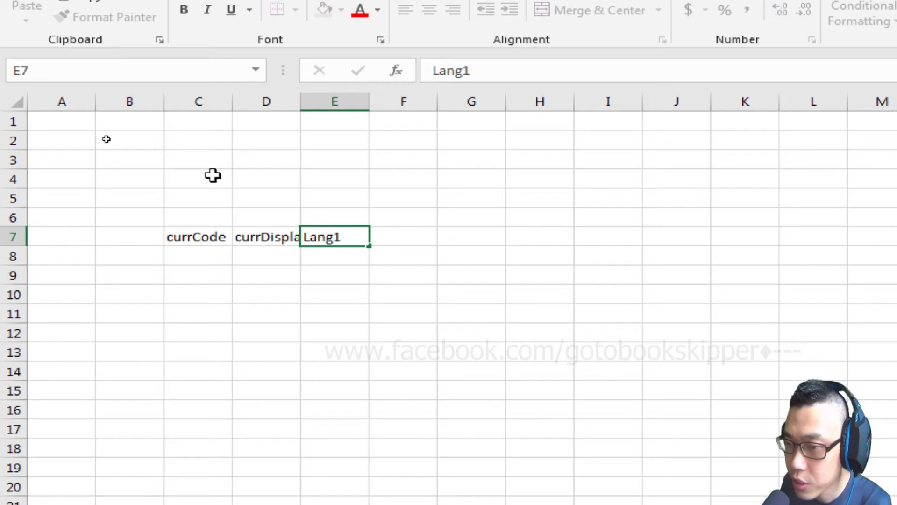
{"action": "key", "text": "Tab"}
{"action": "type", "text": "Lang2"}
{"action": "key", "text": "Tab"}
{"action": "type", "text": "Lang3"}
{"action": "key", "text": "Tab"}
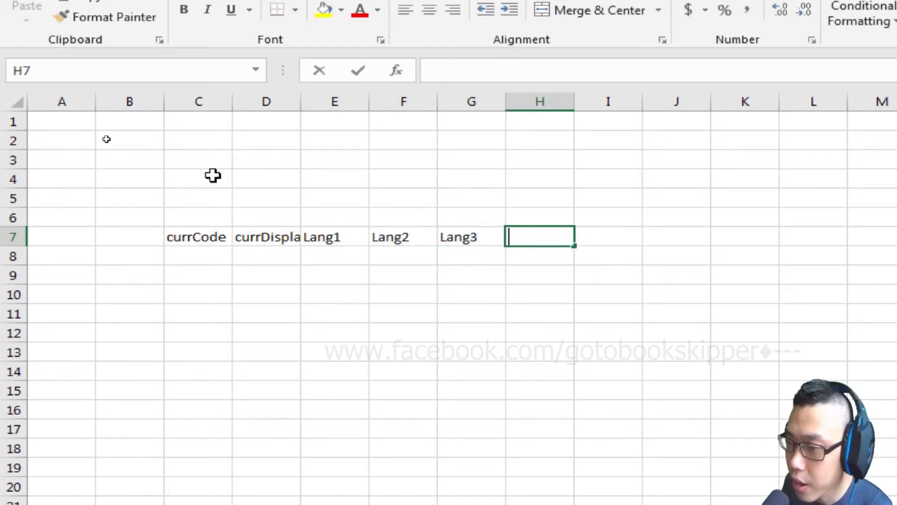
{"action": "type", "text": "Lang"}
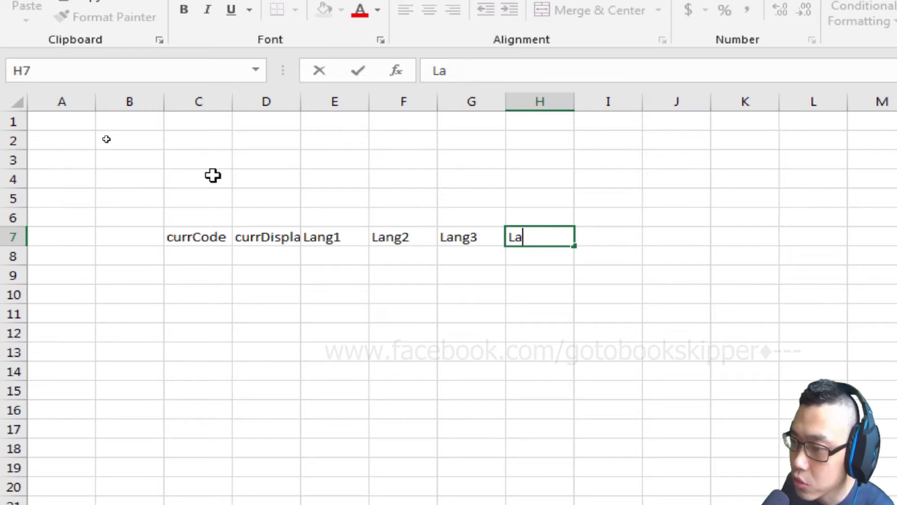
Step: Go back to the currCode header cell and check the CurrList reference picture for the table layout
{"action": "key", "text": "Left"}
{"action": "key", "text": "Left"}
{"action": "key", "text": "Left"}
{"action": "key", "text": "Left"}
{"action": "key", "text": "Left"}
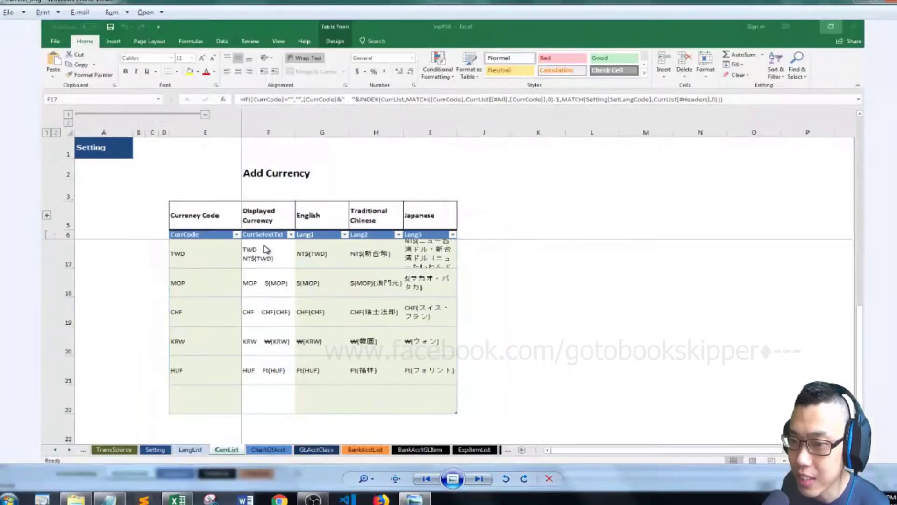
{"action": "left_click", "coordinate": [411, 494]}
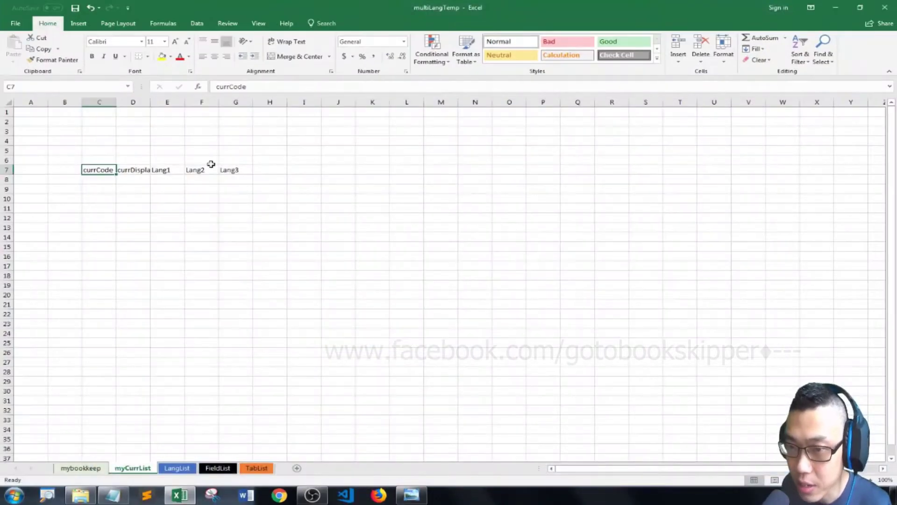
Step: Rename the D7 header of the myCurrList sheet to currSelectTxt and fit column D to its content
{"action": "left_click", "coordinate": [141, 166]}
{"action": "type", "text": "cu"}
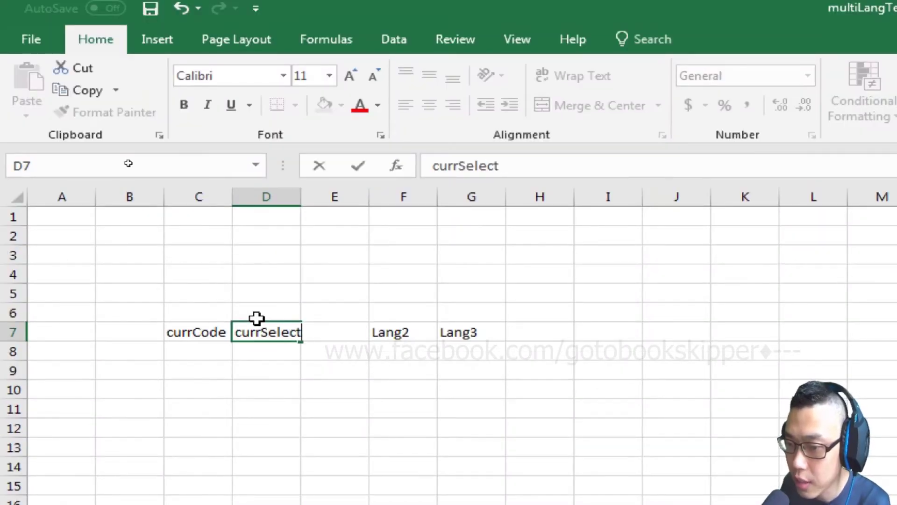
{"action": "double_click", "coordinate": [301, 197]}
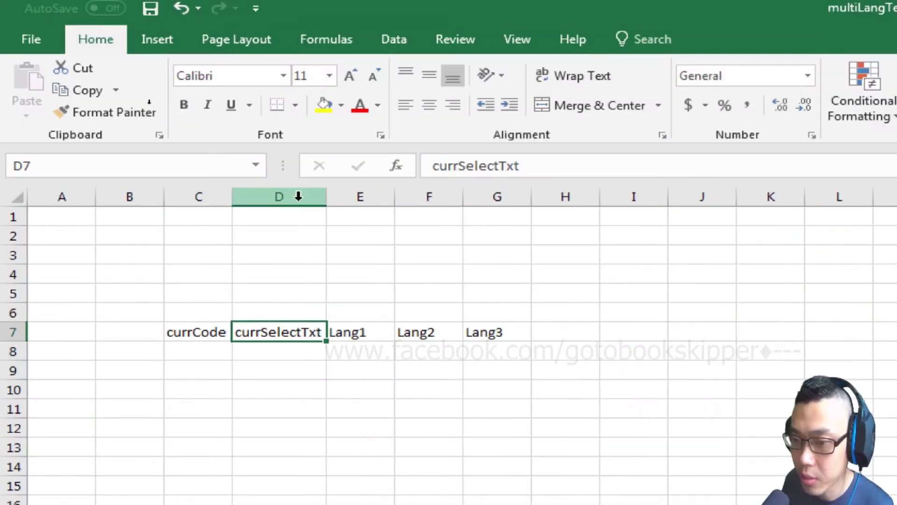
Step: Convert the range C7:G12 of the myCurrList sheet into a table with headers
{"action": "key", "text": "Left"}
{"action": "key", "text": "shift+Right"}
{"action": "key", "text": "shift+Right"}
{"action": "key", "text": "shift+Right"}
{"action": "key", "text": "shift+Right"}
{"action": "key", "text": "shift+Down"}
{"action": "key", "text": "shift+Down"}
{"action": "key", "text": "shift+Down"}
{"action": "key", "text": "shift+Down"}
{"action": "key", "text": "shift+Down"}
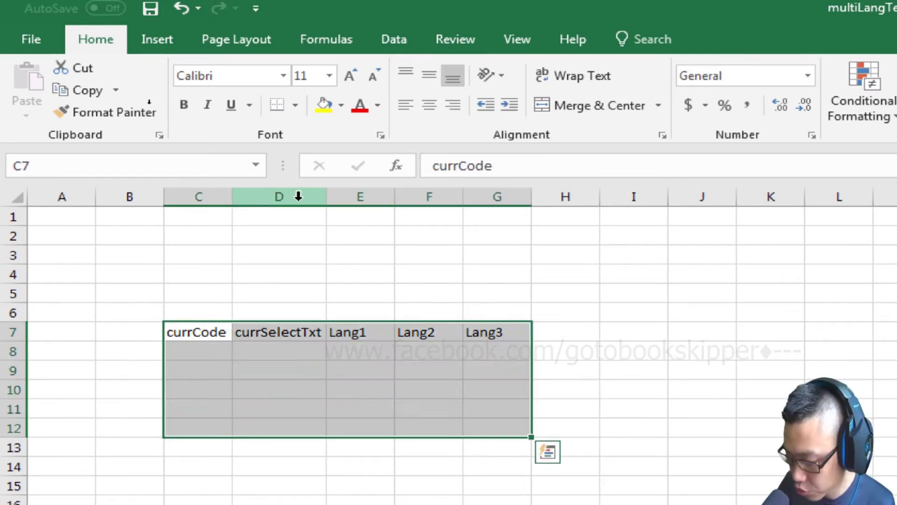
{"action": "key", "text": "ctrl+t"}
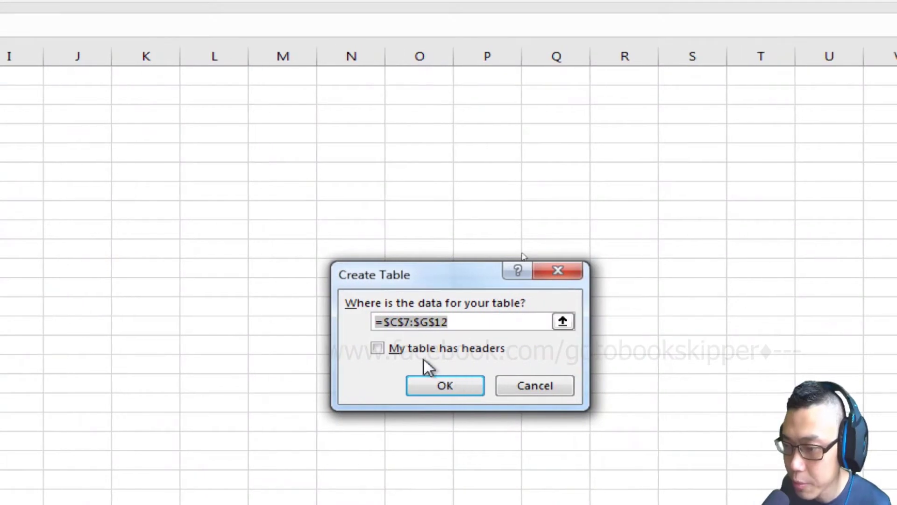
{"action": "left_click", "coordinate": [409, 353]}
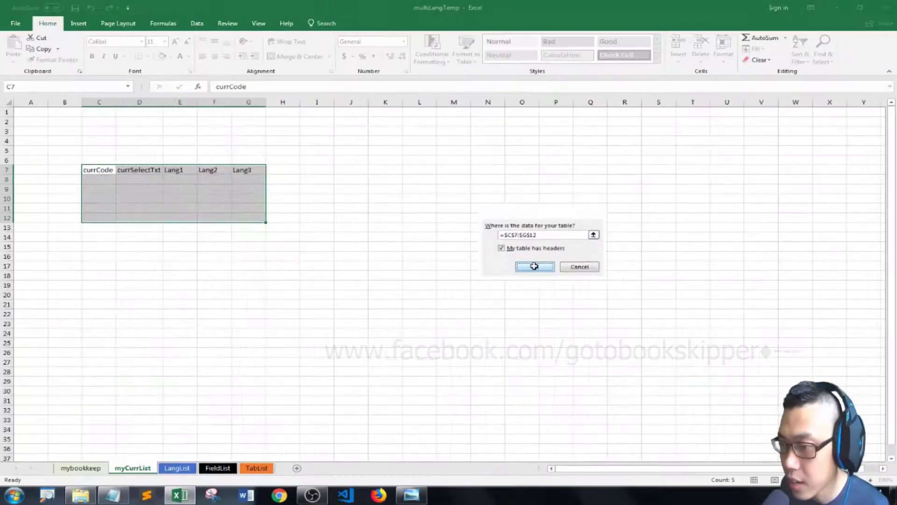
{"action": "left_click", "coordinate": [444, 383]}
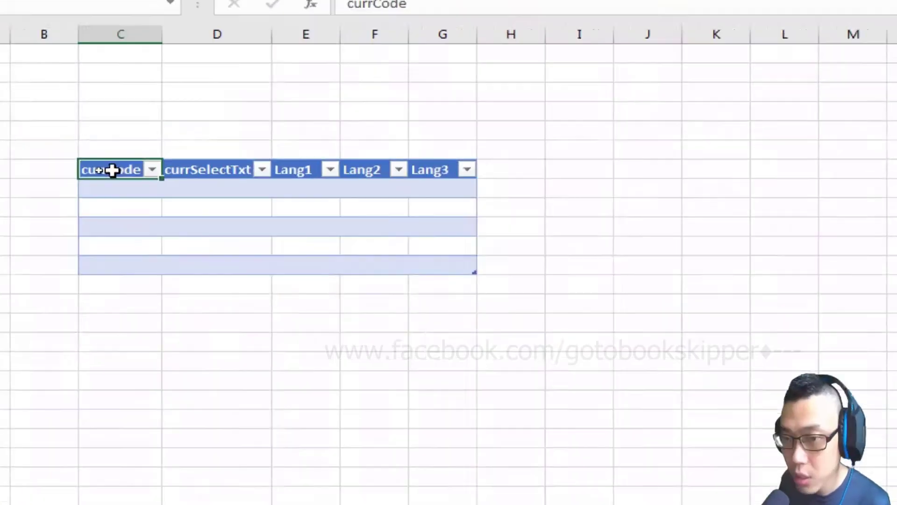
Step: Copy the currCode and currSelectTxt headers into the FieldList field_name column from B34 down, as transposed values
{"action": "key", "text": "Up"}
{"action": "key", "text": "Down"}
{"action": "key", "text": "shift+Right"}
{"action": "key", "text": "shift+Right"}
{"action": "key", "text": "shift+Right"}
{"action": "key", "text": "shift+Right"}
{"action": "key", "text": "shift+Left"}
{"action": "key", "text": "shift+Left"}
{"action": "key", "text": "shift+Left"}
{"action": "key", "text": "ctrl+c"}
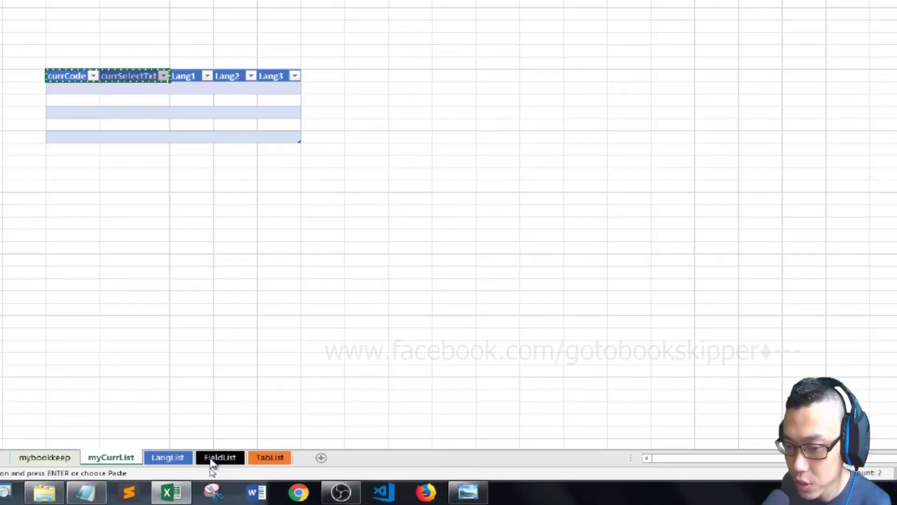
{"action": "left_click", "coordinate": [219, 457]}
{"action": "right_click", "coordinate": [117, 321]}
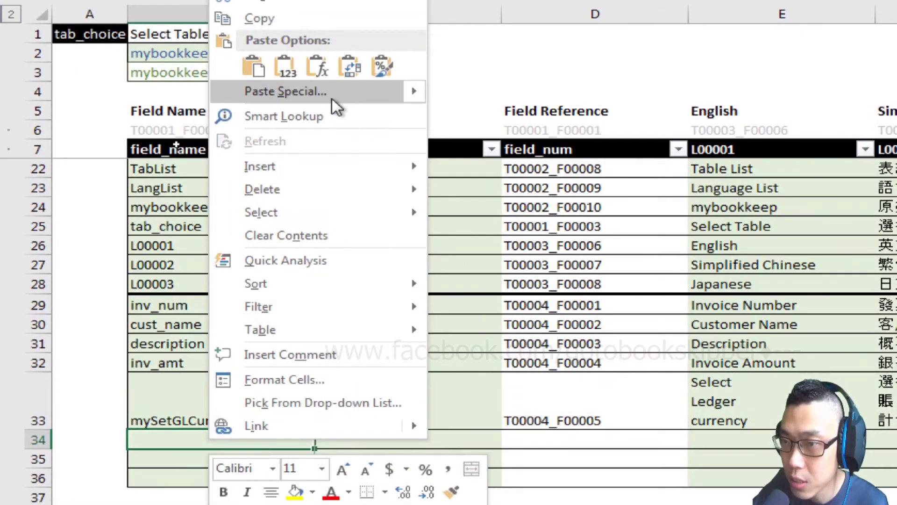
{"action": "left_click", "coordinate": [332, 64]}
{"action": "left_click", "coordinate": [397, 189]}
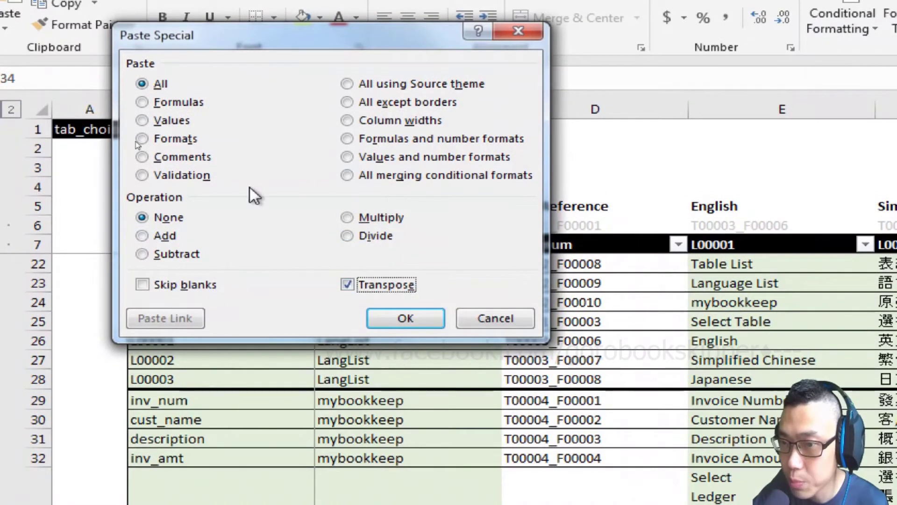
{"action": "left_click", "coordinate": [168, 124]}
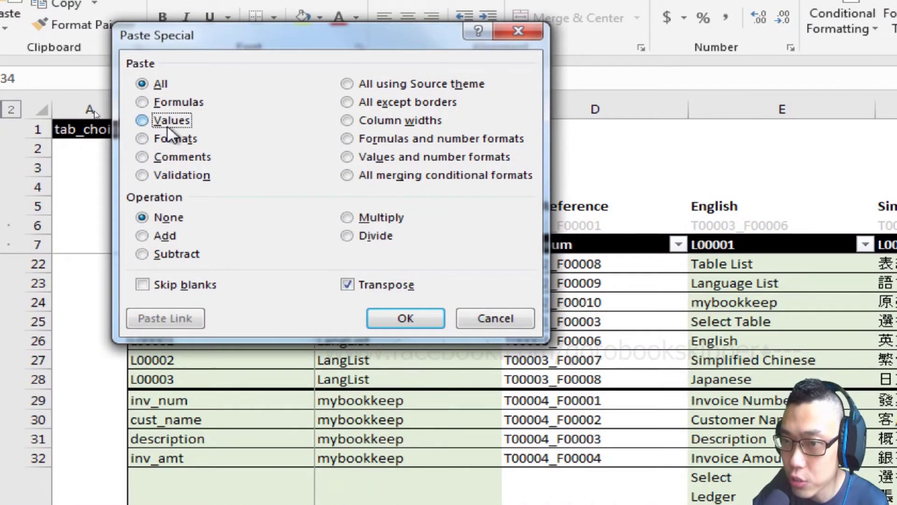
{"action": "left_click", "coordinate": [426, 317]}
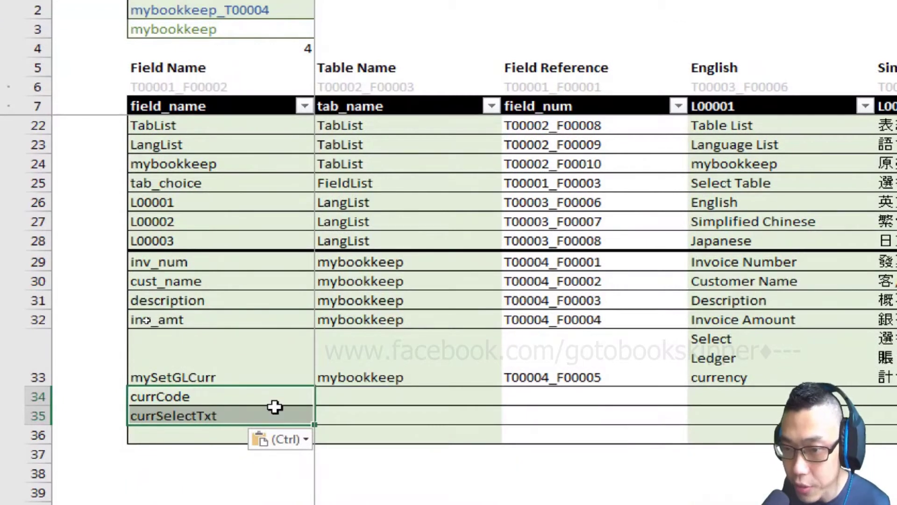
Step: Check which table names are offered for the currCode field's tab_name in C34
{"action": "left_click", "coordinate": [273, 410]}
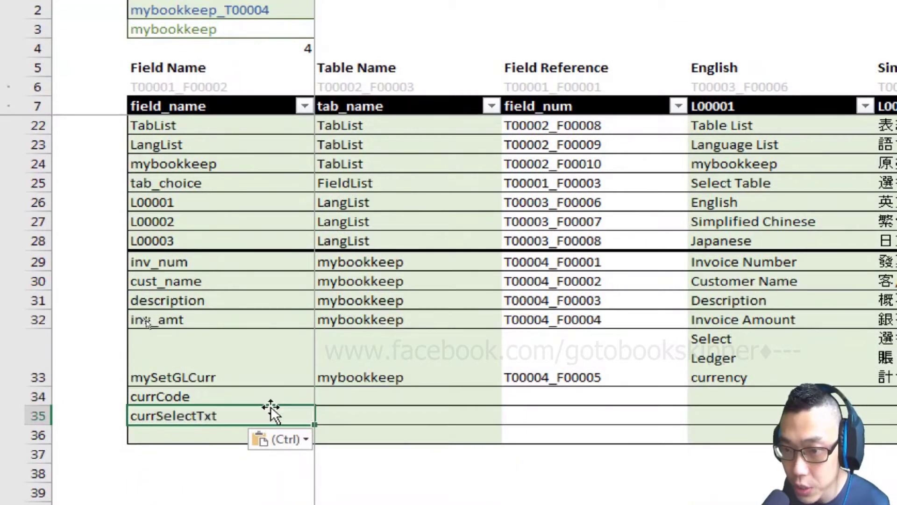
{"action": "left_click", "coordinate": [242, 395]}
{"action": "key", "text": "Right"}
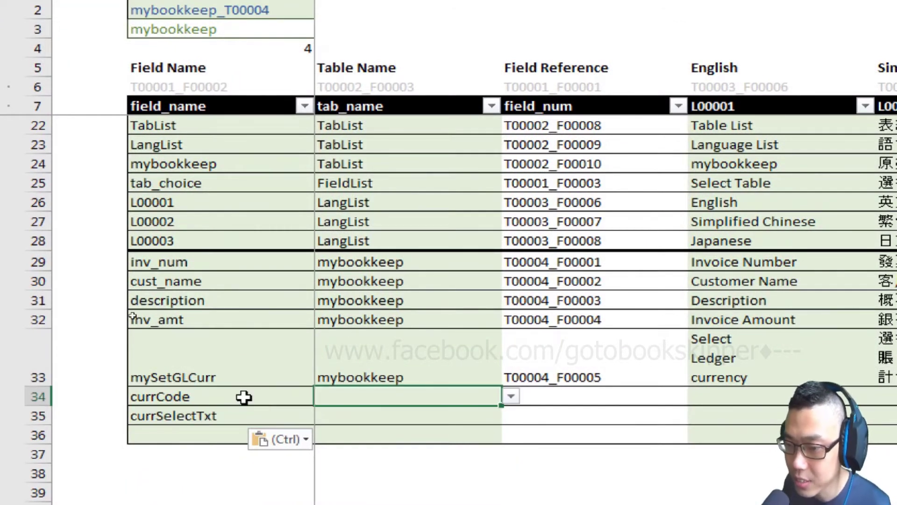
{"action": "left_click", "coordinate": [512, 396]}
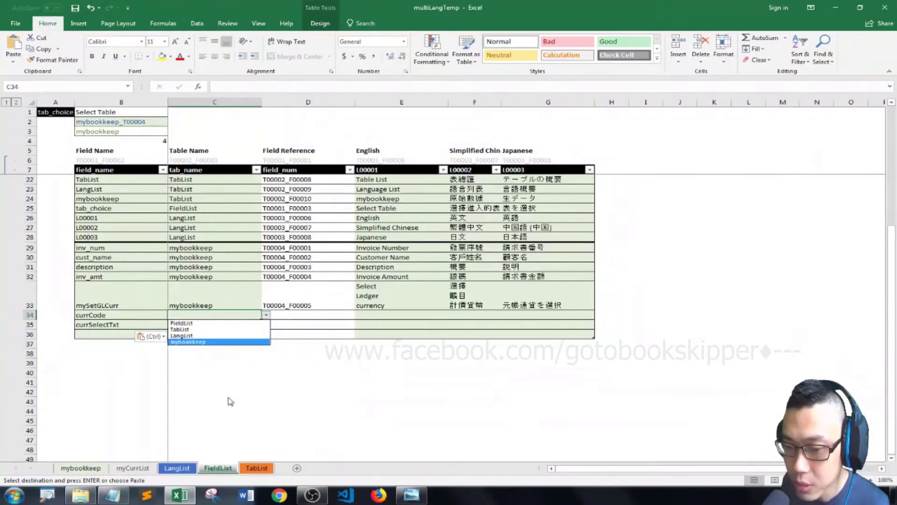
{"action": "key", "text": "Escape"}
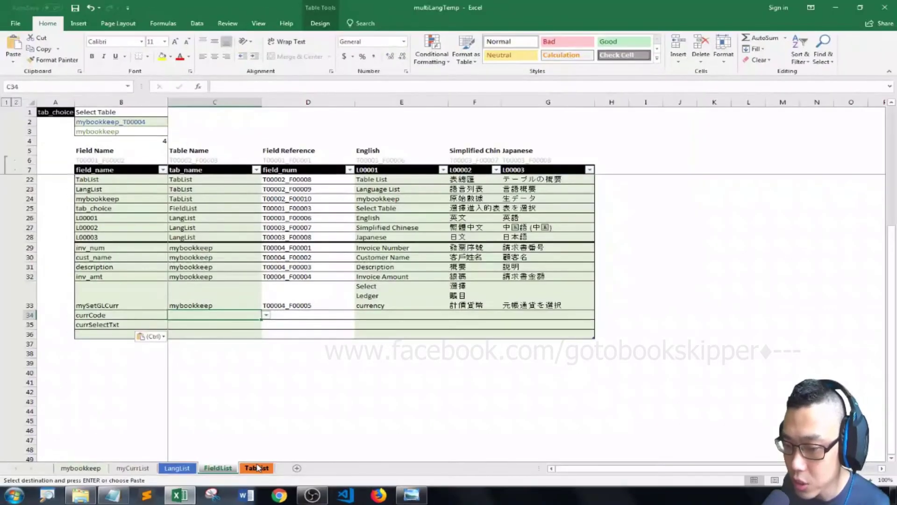
Step: Register the table name myCurrList in cell D12 of the TabList sheet
{"action": "left_click", "coordinate": [257, 467]}
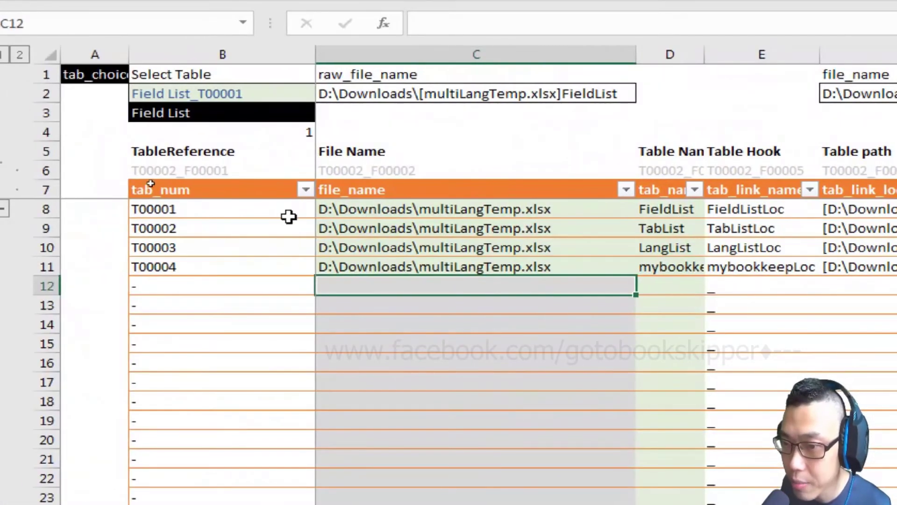
{"action": "left_click", "coordinate": [674, 281]}
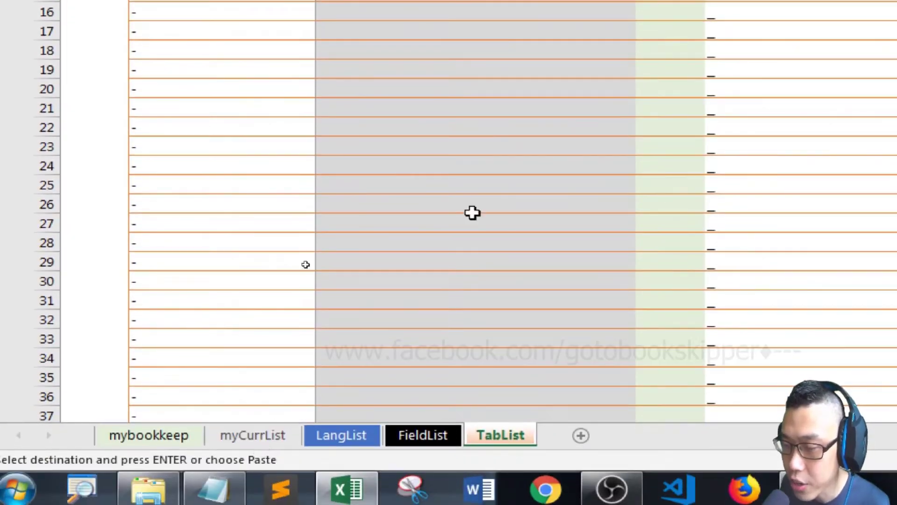
{"action": "type", "text": "my"}
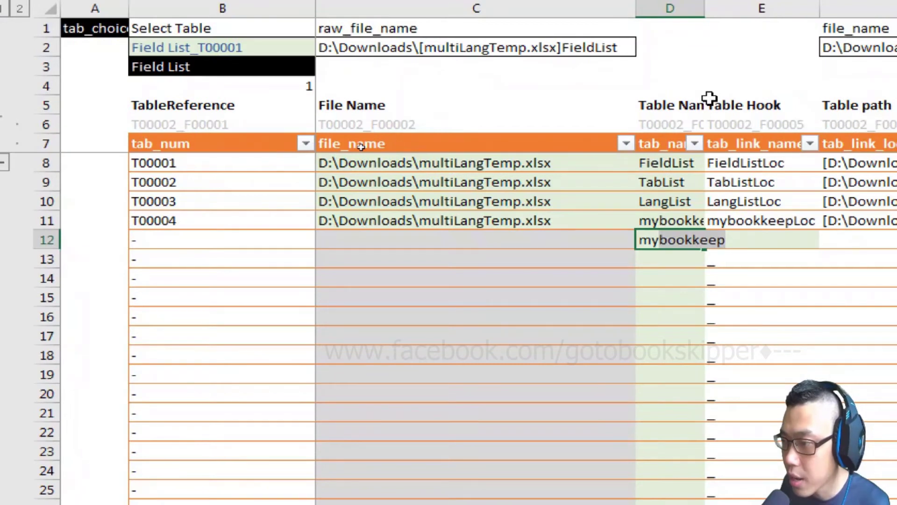
{"action": "key", "text": "BackSpace"}
{"action": "key", "text": "Return"}
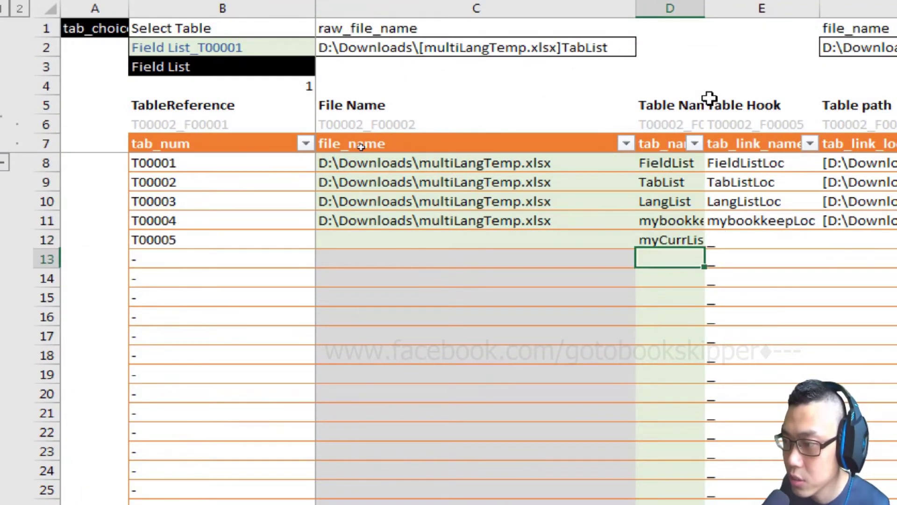
Step: Copy the file_name path from the mybookkeep row in C11 to the myCurrList row in C12
{"action": "key", "text": "Up"}
{"action": "key", "text": "Up"}
{"action": "key", "text": "Left"}
{"action": "key", "text": "Left"}
{"action": "key", "text": "Right"}
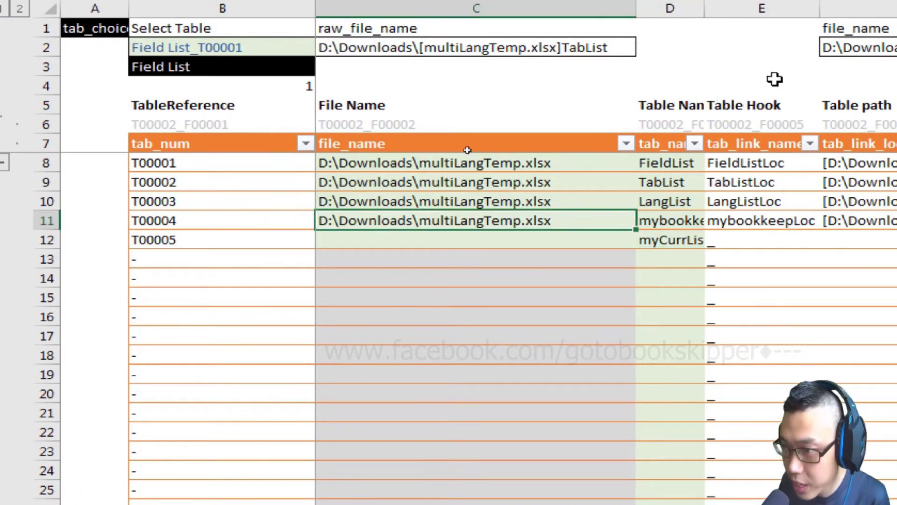
{"action": "key", "text": "ctrl+c"}
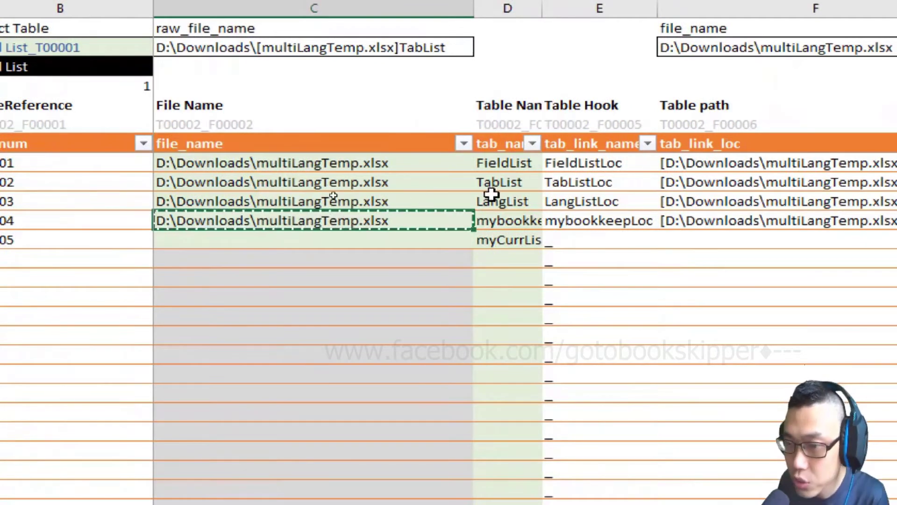
{"action": "key", "text": "Down"}
{"action": "key", "text": "ctrl+v"}
{"action": "key", "text": "Escape"}
{"action": "key", "text": "Right"}
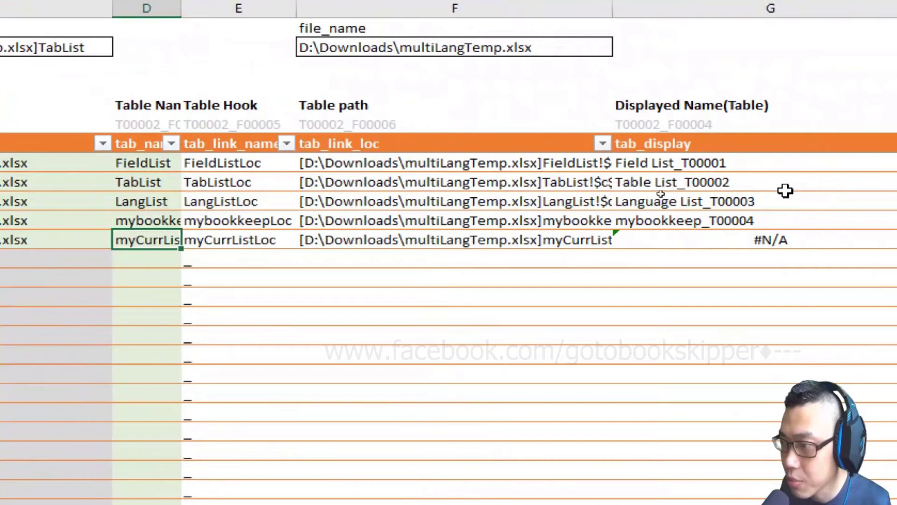
{"action": "left_click", "coordinate": [675, 236]}
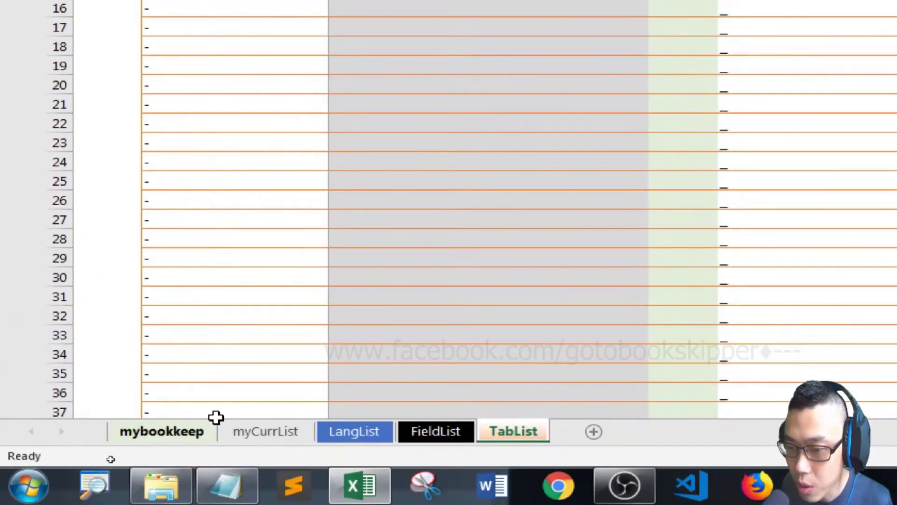
Step: Insert a row at row 36 of the FieldList sheet and enter the field name myCurrList in B36
{"action": "left_click", "coordinate": [406, 436]}
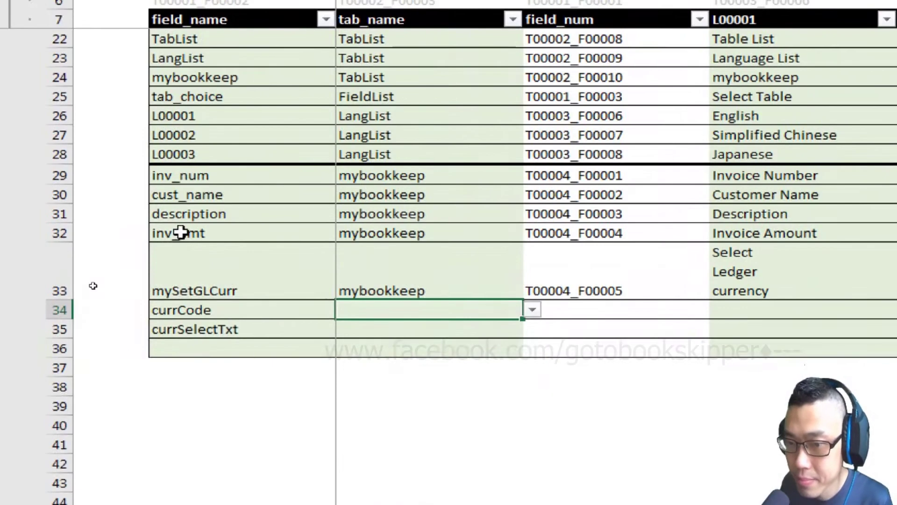
{"action": "right_click", "coordinate": [68, 351]}
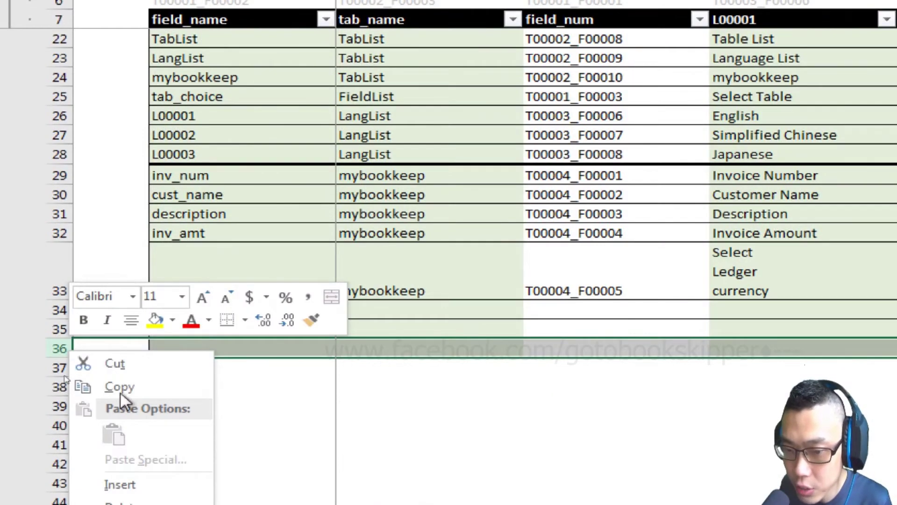
{"action": "left_click", "coordinate": [142, 482]}
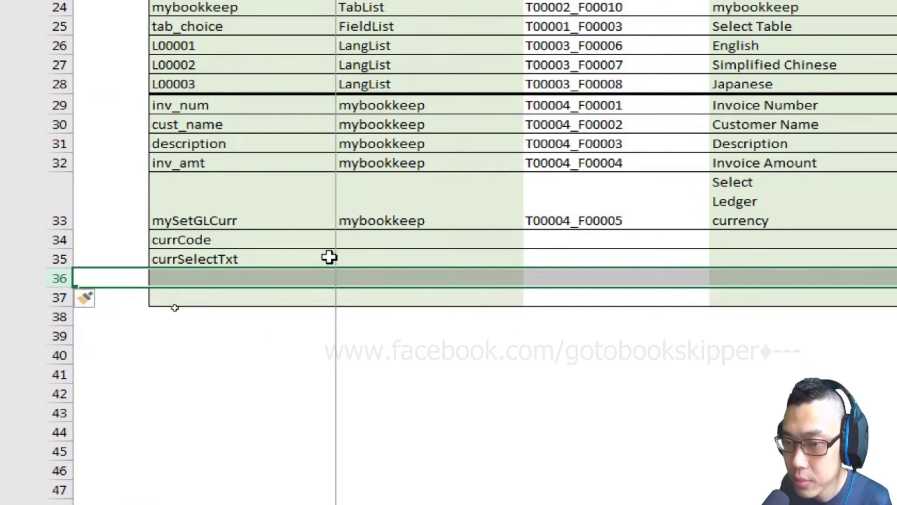
{"action": "left_click", "coordinate": [320, 205]}
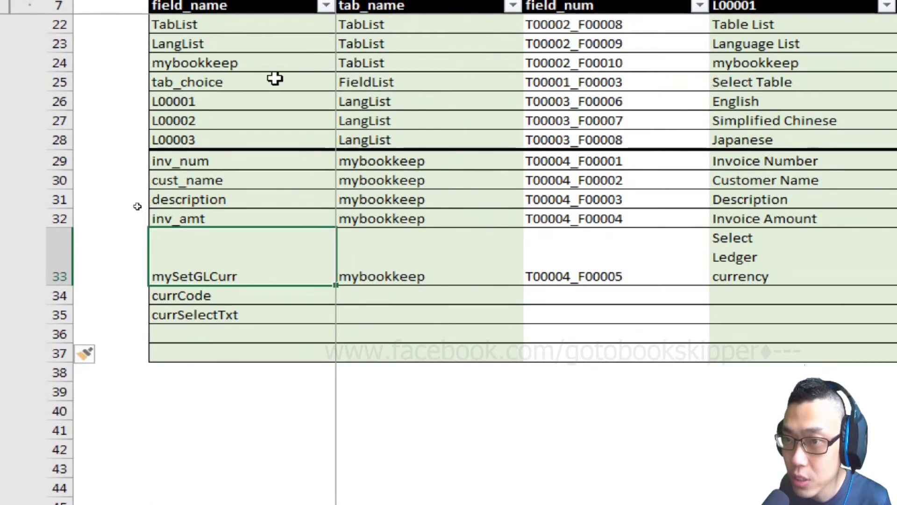
{"action": "left_click", "coordinate": [280, 68]}
{"action": "left_click", "coordinate": [223, 341]}
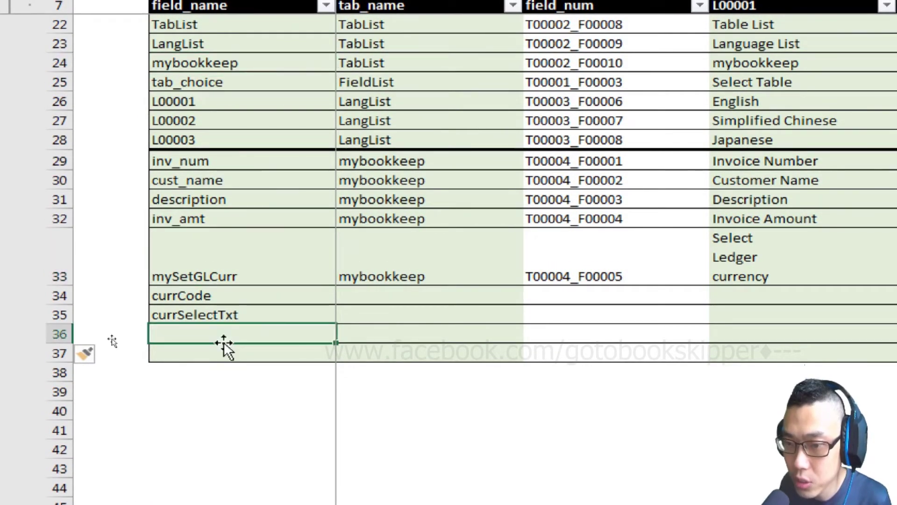
{"action": "type", "text": "myCurrList"}
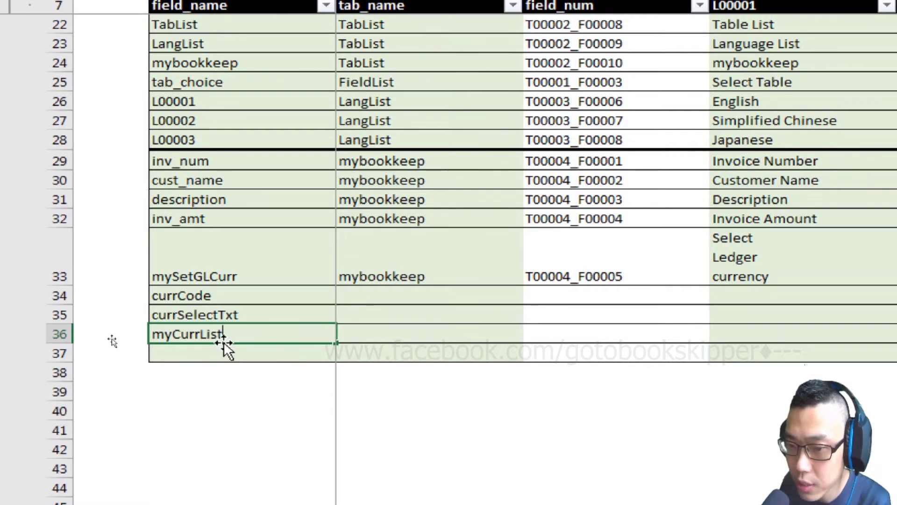
Step: Set the tab_name of the myCurrList field in C36 to TabList
{"action": "left_click", "coordinate": [491, 296]}
{"action": "left_click", "coordinate": [505, 333]}
{"action": "left_click", "coordinate": [529, 336]}
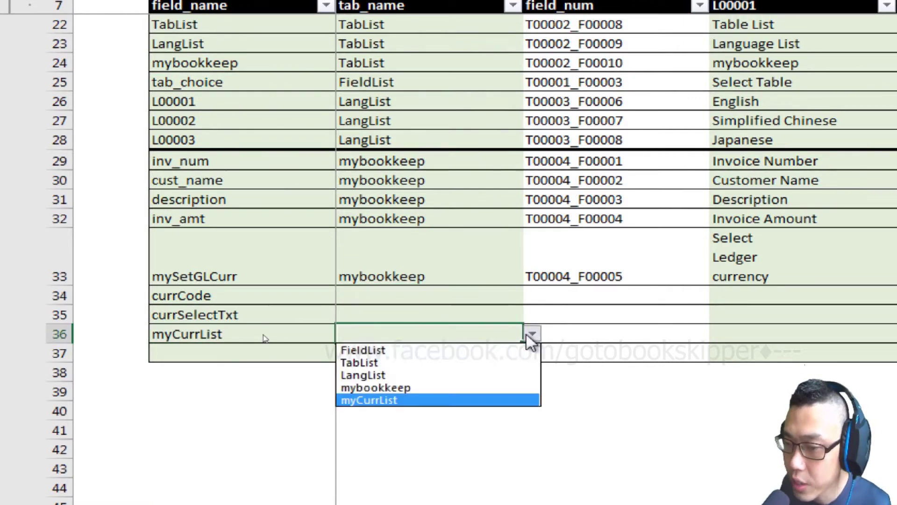
{"action": "key", "text": "Return"}
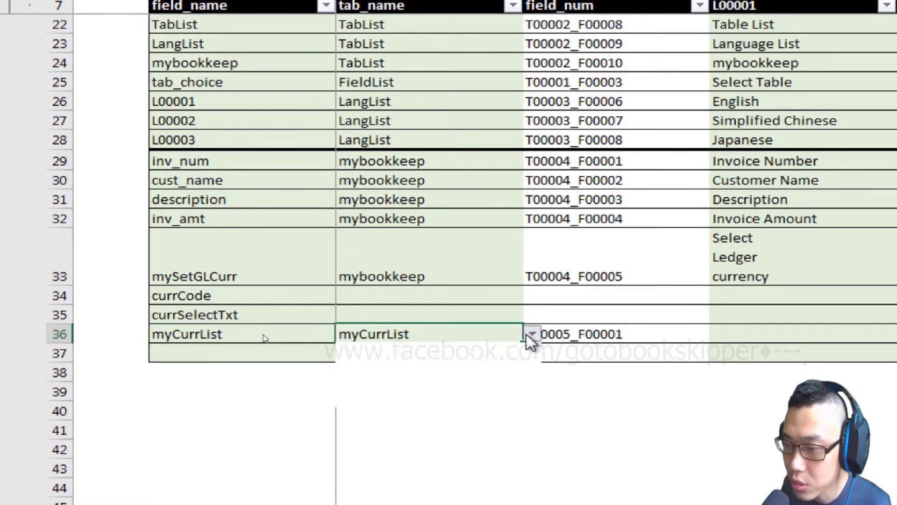
{"action": "left_click", "coordinate": [533, 335]}
{"action": "key", "text": "Up"}
{"action": "key", "text": "Up"}
{"action": "key", "text": "Up"}
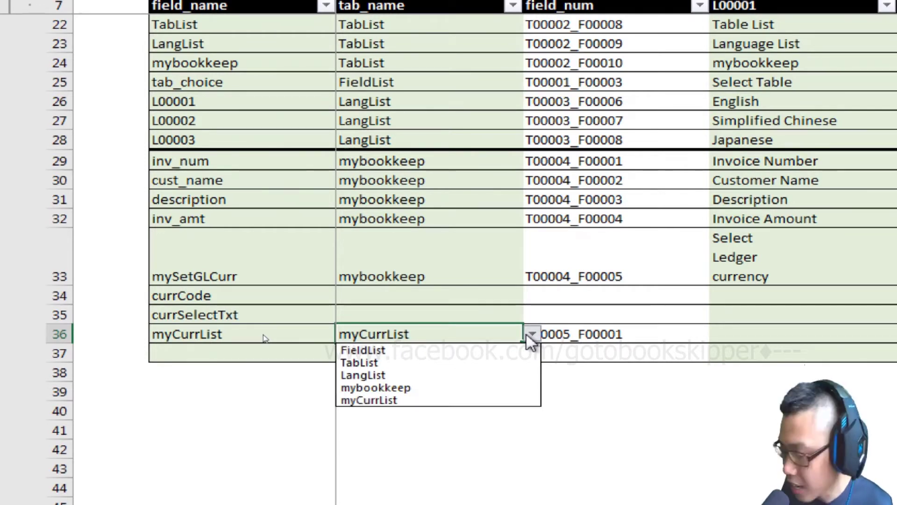
{"action": "key", "text": "Escape"}
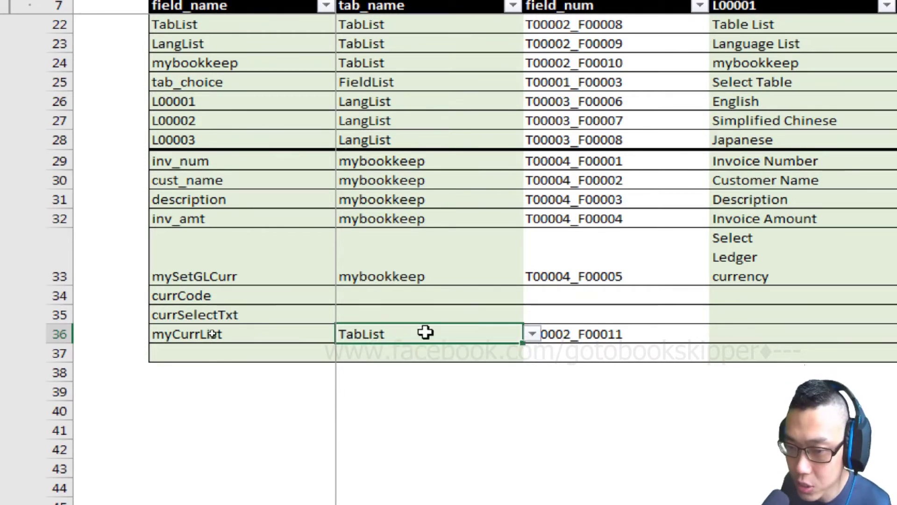
{"action": "left_click", "coordinate": [498, 308]}
{"action": "left_click", "coordinate": [532, 313]}
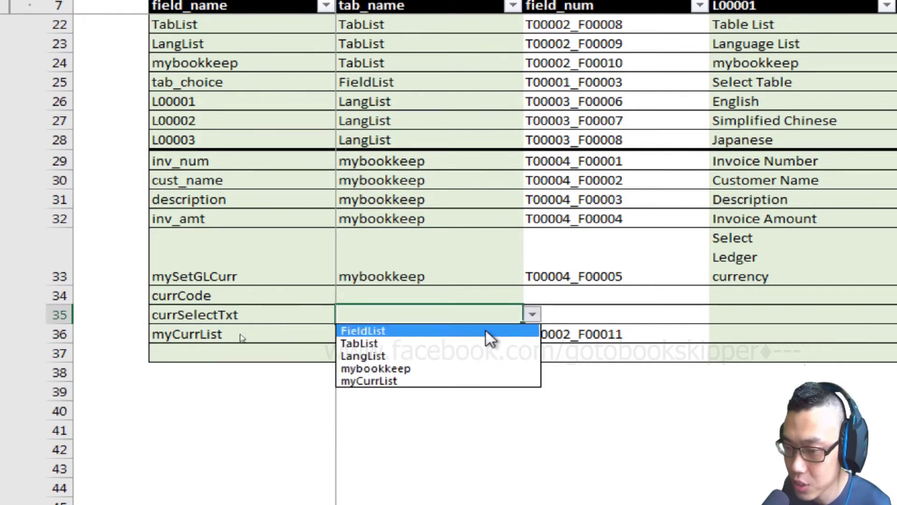
{"action": "left_click", "coordinate": [377, 318]}
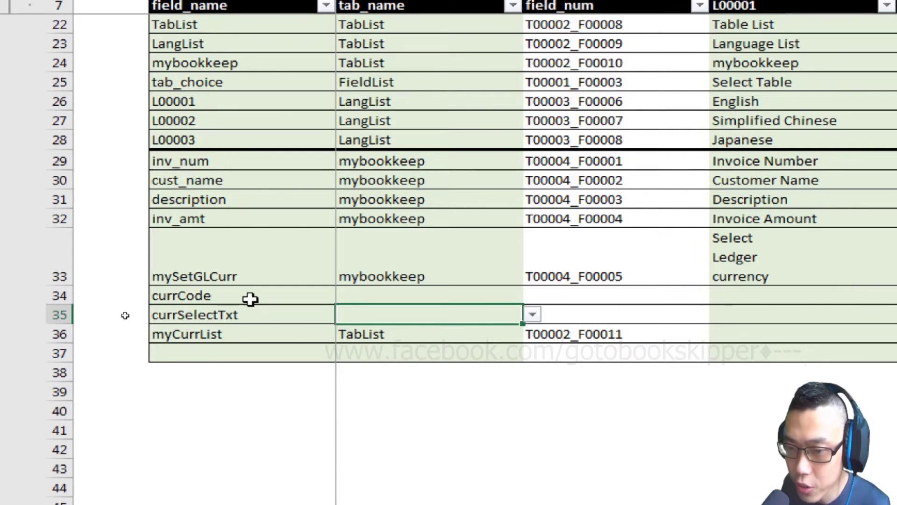
Step: Set the tab_name of the currCode field in C34 to myCurrList
{"action": "left_click", "coordinate": [493, 299]}
{"action": "left_click", "coordinate": [532, 296]}
{"action": "key", "text": "Down"}
{"action": "key", "text": "Down"}
{"action": "key", "text": "Down"}
{"action": "key", "text": "Down"}
{"action": "key", "text": "Down"}
{"action": "key", "text": "Return"}
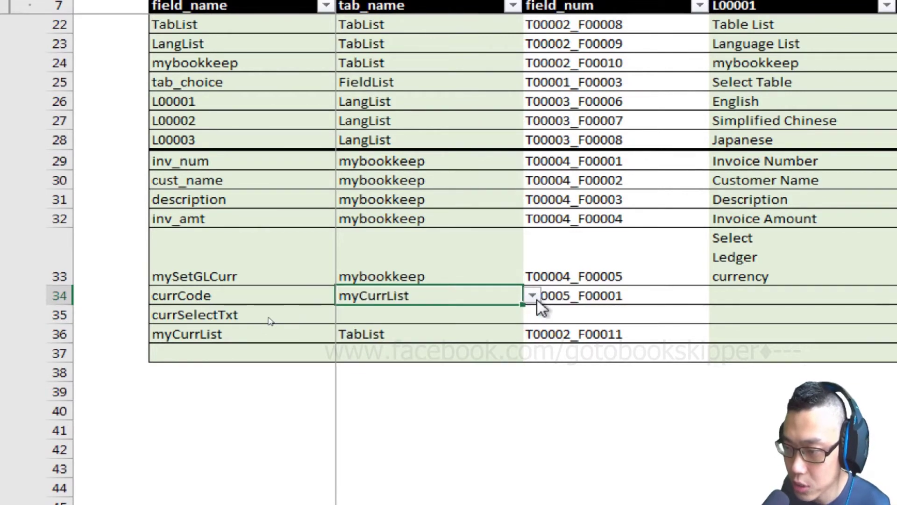
Step: Set the tab_name of the currSelectTxt field in C35 to myCurrList
{"action": "left_click", "coordinate": [519, 315]}
{"action": "left_click", "coordinate": [532, 314]}
{"action": "key", "text": "Down"}
{"action": "key", "text": "Down"}
{"action": "key", "text": "Down"}
{"action": "key", "text": "Down"}
{"action": "key", "text": "Down"}
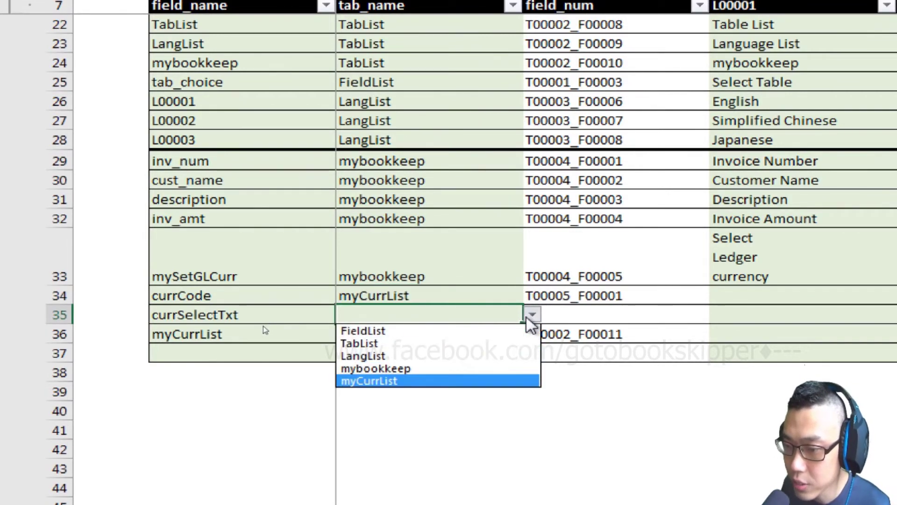
{"action": "key", "text": "Return"}
{"action": "key", "text": "Right"}
{"action": "key", "text": "Right"}
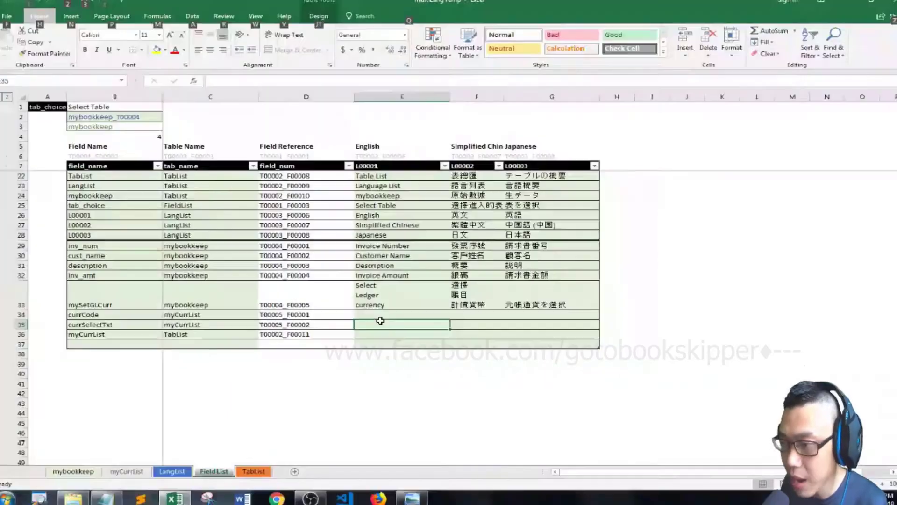
Step: Enter Add Currency as the English label of the myCurrList field in E36, removing the Chinese and Japanese text pasted with it
{"action": "left_click", "coordinate": [657, 334]}
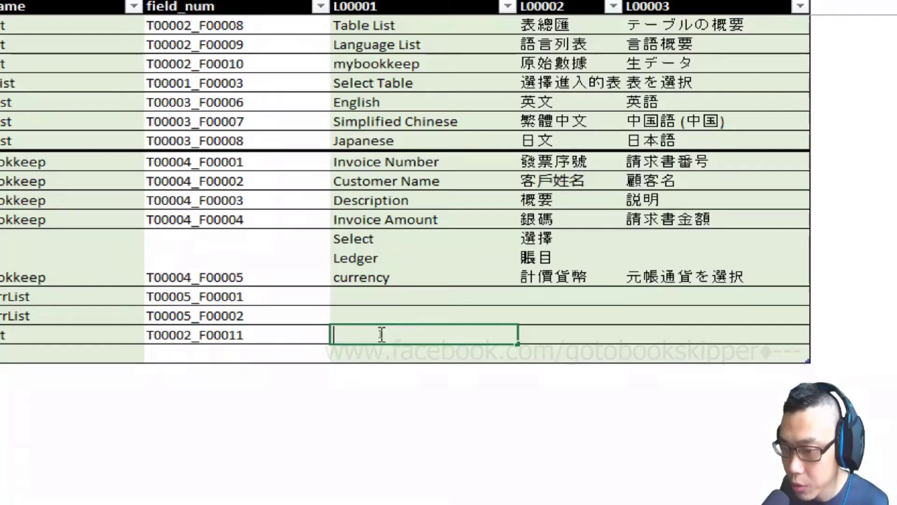
{"action": "type", "text": "Add Currency |新增貨幣 |通貨を追加"}
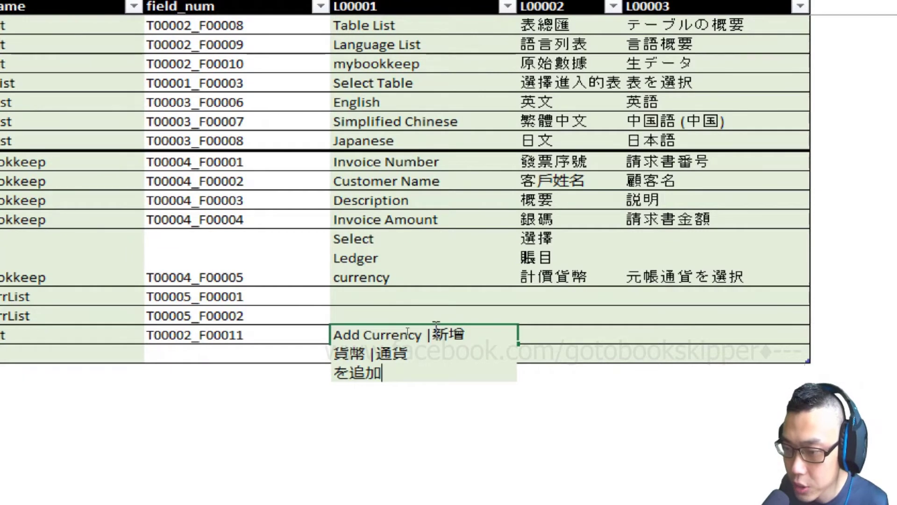
{"action": "left_click_drag", "start_coordinate": [433, 332], "coordinate": [431, 331]}
{"action": "key", "text": "Delete"}
{"action": "key", "text": "shift+End"}
{"action": "key", "text": "shift+Down"}
{"action": "key", "text": "shift+Down"}
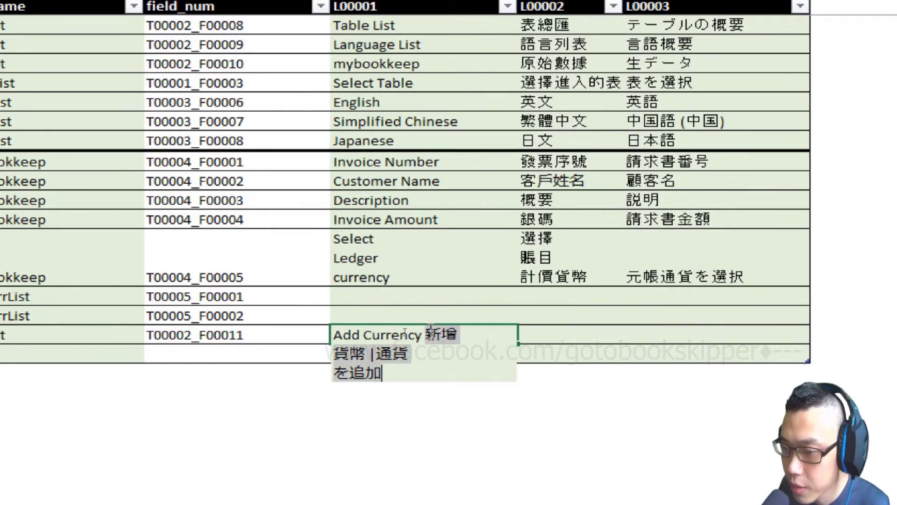
{"action": "key", "text": "Delete"}
Step: Enter 新增貨幣 as the Chinese label of myCurrList in F36 and cut the Japanese part out of the cell
{"action": "double_click", "coordinate": [613, 335]}
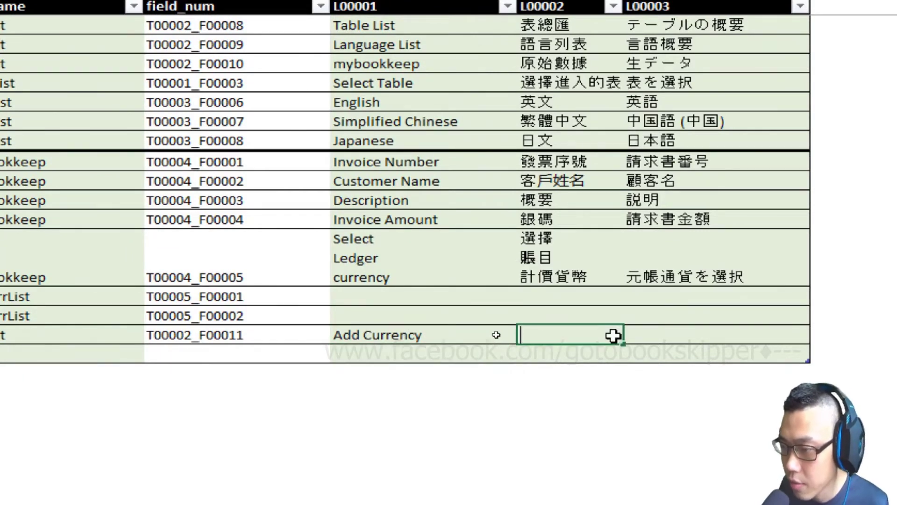
{"action": "type", "text": "新增貨幣 |通貨を追加"}
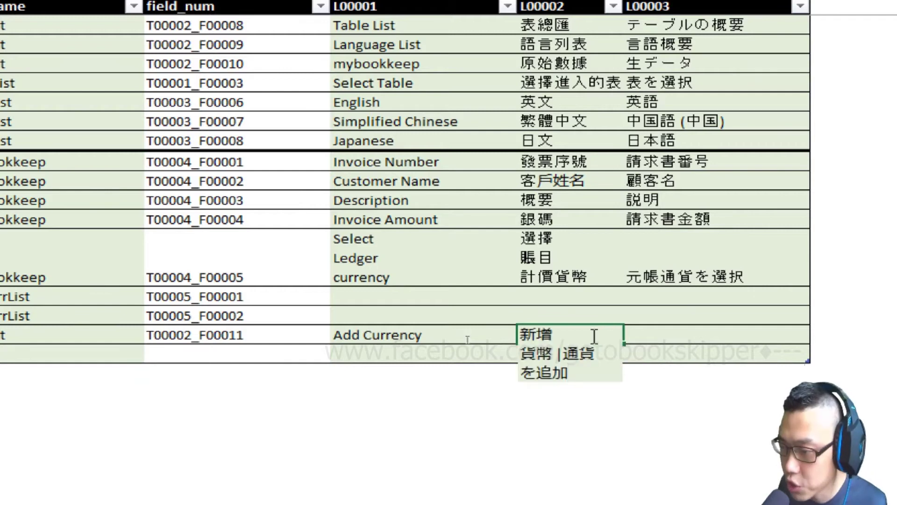
{"action": "key", "text": "shift+Left"}
{"action": "key", "text": "shift+Left"}
{"action": "key", "text": "shift+Left"}
{"action": "key", "text": "shift+Left"}
{"action": "key", "text": "shift+Left"}
{"action": "key", "text": "shift+Left"}
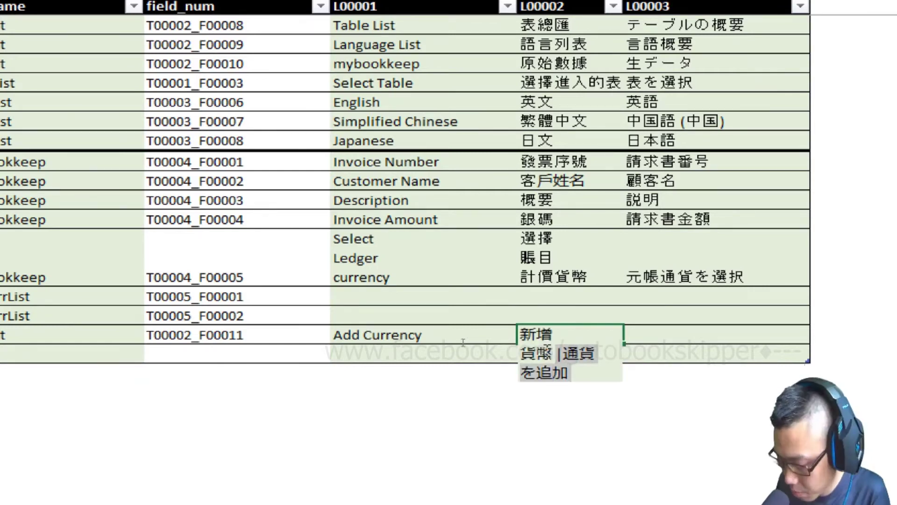
{"action": "key", "text": "ctrl+x"}
Step: Paste the Japanese label 通貨を追加 for myCurrList into G36 without the separator bar
{"action": "key", "text": "Tab"}
{"action": "double_click", "coordinate": [681, 344]}
{"action": "key", "text": "ctrl+v"}
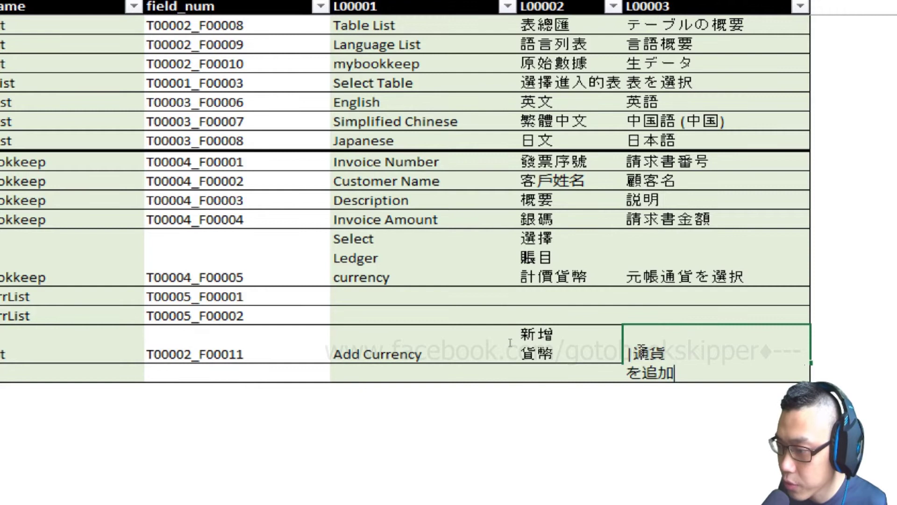
{"action": "key", "text": "shift+Tab"}
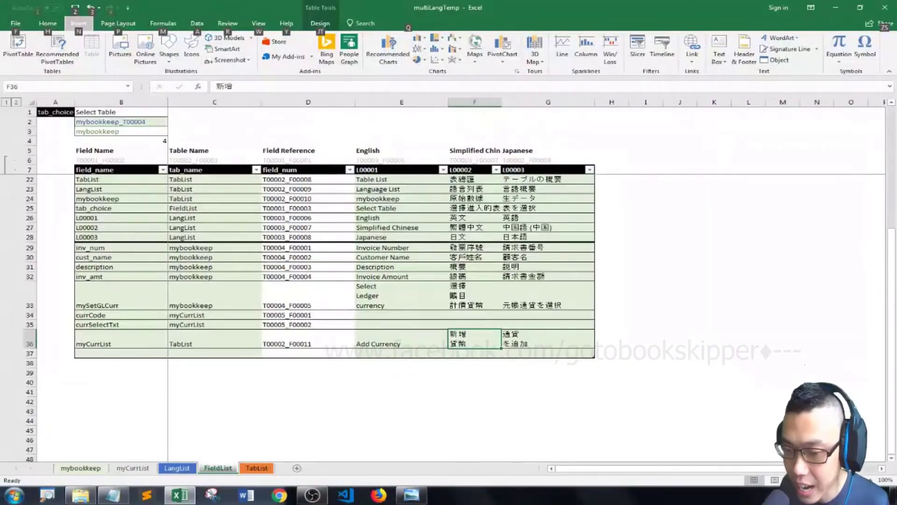
Step: Copy the currCode translations from the text notes into E34 of FieldList, keeping only Currency Code and cutting the rest
{"action": "left_click", "coordinate": [112, 494]}
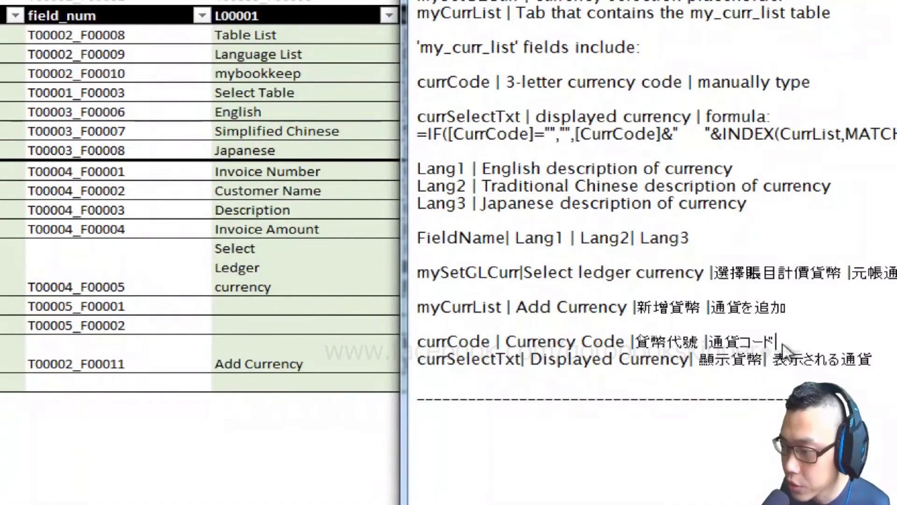
{"action": "left_click_drag", "start_coordinate": [782, 343], "coordinate": [511, 332]}
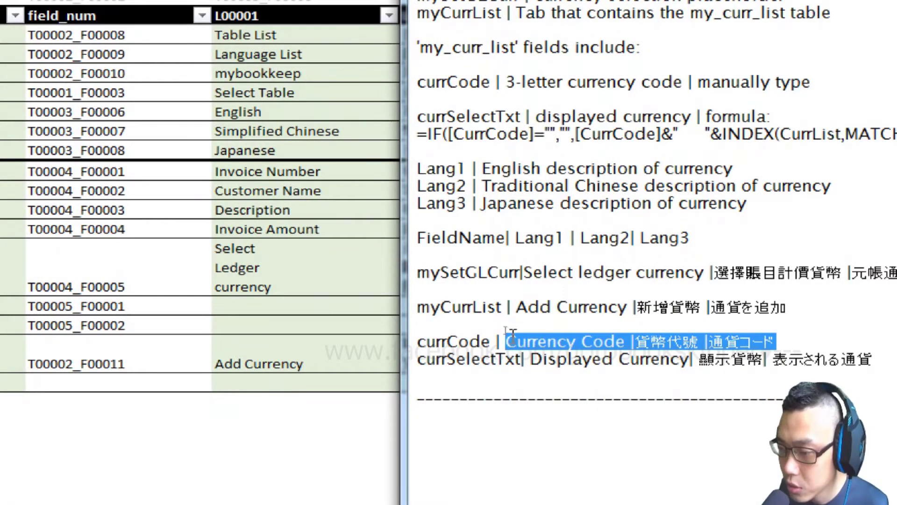
{"action": "left_click", "coordinate": [68, 301]}
{"action": "left_click", "coordinate": [113, 301]}
{"action": "double_click", "coordinate": [772, 305]}
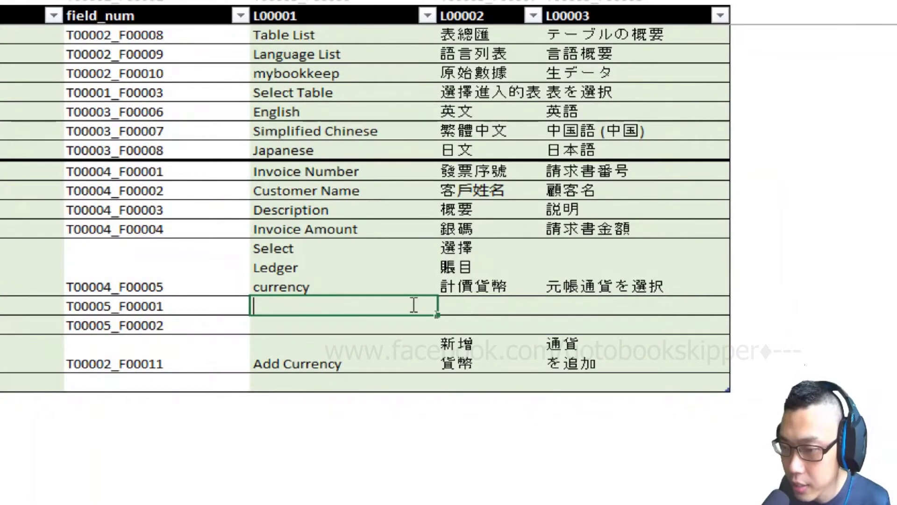
{"action": "key", "text": "ctrl+v"}
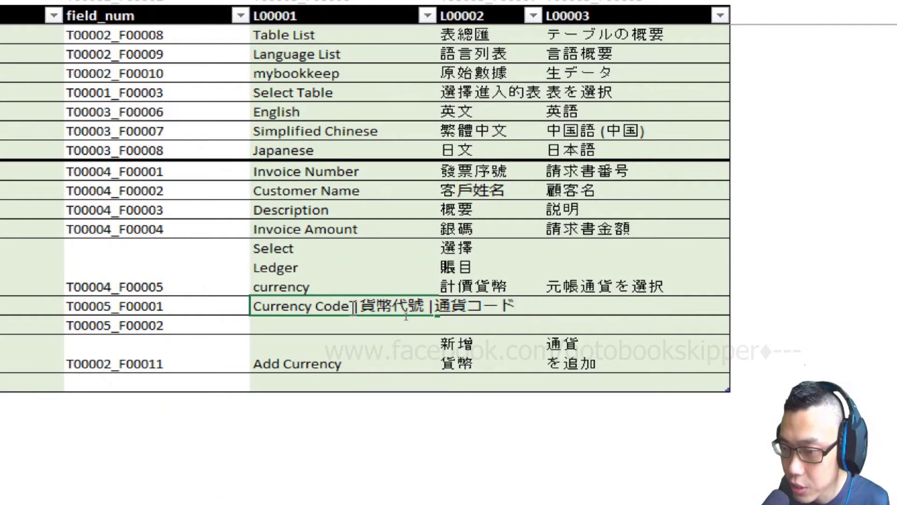
{"action": "left_click_drag", "start_coordinate": [354, 307], "coordinate": [516, 307]}
{"action": "key", "text": "ctrl+x"}
Step: Paste the cut currCode translations into F34 and remove the separator bars around the Chinese label 貨幣代號
{"action": "left_click", "coordinate": [504, 311]}
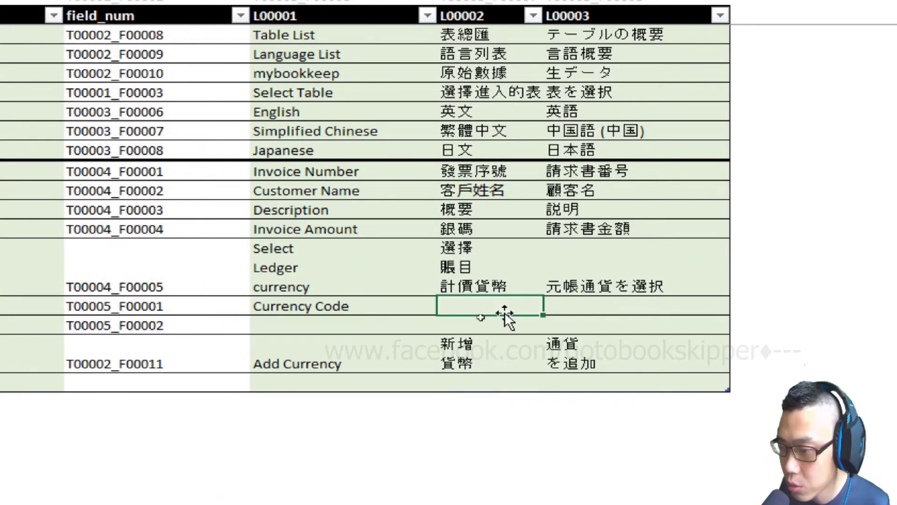
{"action": "double_click", "coordinate": [502, 310]}
{"action": "key", "text": "ctrl+v"}
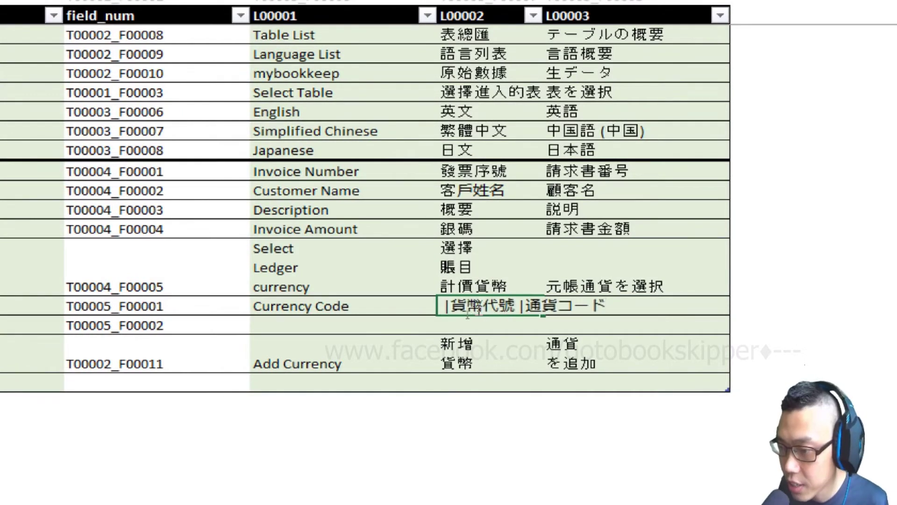
{"action": "left_click", "coordinate": [467, 306]}
{"action": "key", "text": "BackSpace"}
{"action": "key", "text": "Right"}
{"action": "key", "text": "Right"}
{"action": "key", "text": "Right"}
{"action": "key", "text": "Right"}
{"action": "key", "text": "Right"}
{"action": "key", "text": "Right"}
{"action": "key", "text": "BackSpace"}
Step: Move the Japanese label 通貨コード of currCode from F34 to G34
{"action": "key", "text": "shift+End"}
{"action": "key", "text": "ctrl+x"}
{"action": "left_click", "coordinate": [599, 306]}
{"action": "key", "text": "ctrl+v"}
Step: Copy the currSelectTxt translations from the text notes into E35 of FieldList, keeping only Displayed Currency and cutting the rest
{"action": "left_click", "coordinate": [344, 325]}
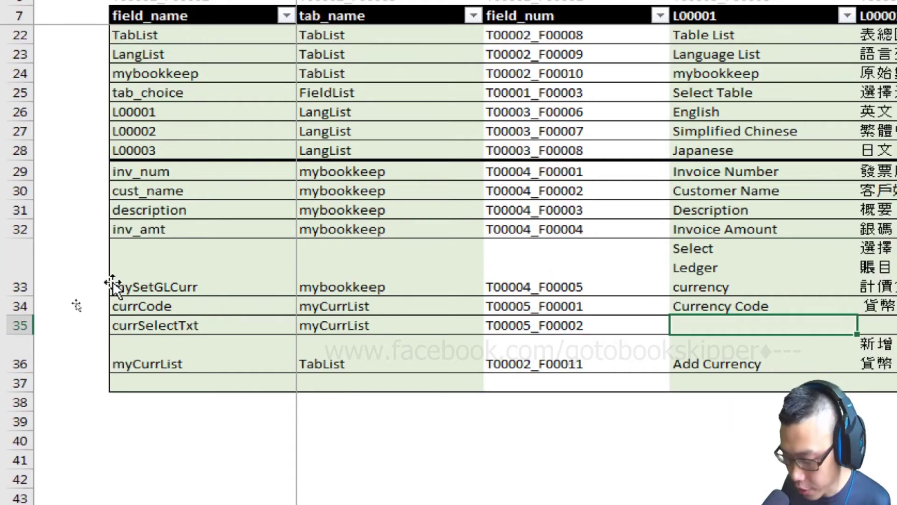
{"action": "key", "text": "alt"}
{"action": "left_click", "coordinate": [112, 494]}
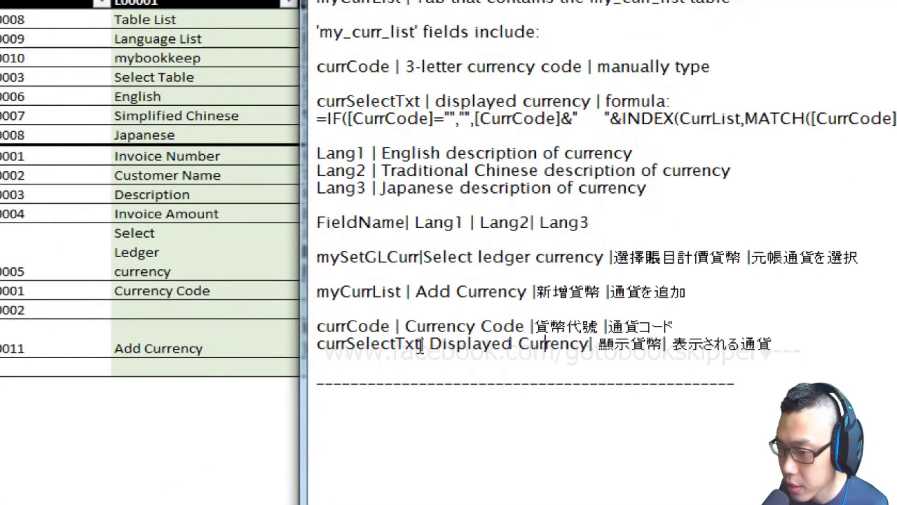
{"action": "left_click_drag", "start_coordinate": [421, 347], "coordinate": [773, 346]}
{"action": "key", "text": "ctrl+c"}
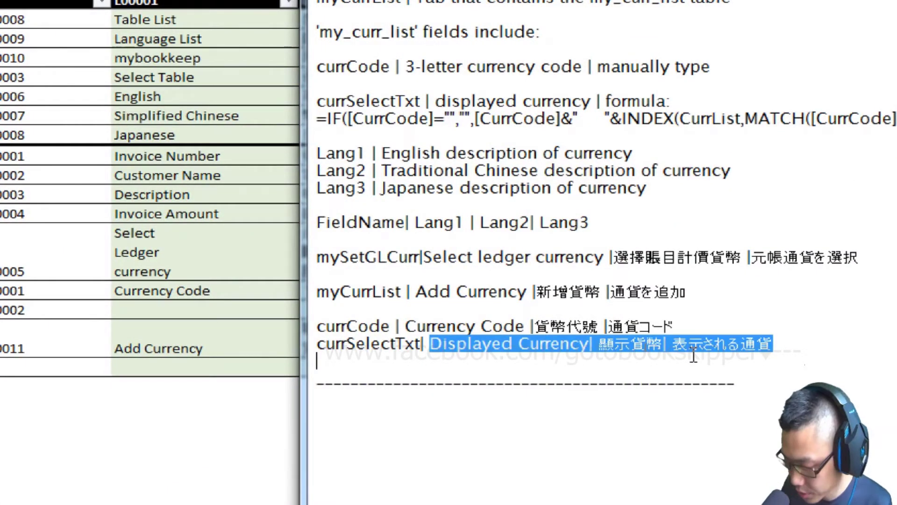
{"action": "key", "text": "alt+Tab"}
{"action": "double_click", "coordinate": [330, 310]}
{"action": "key", "text": "ctrl+v"}
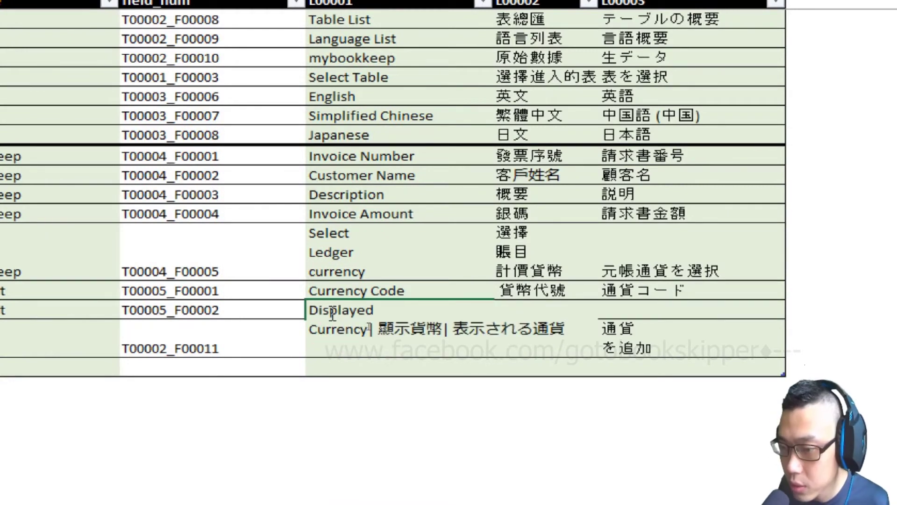
{"action": "key", "text": "shift+End"}
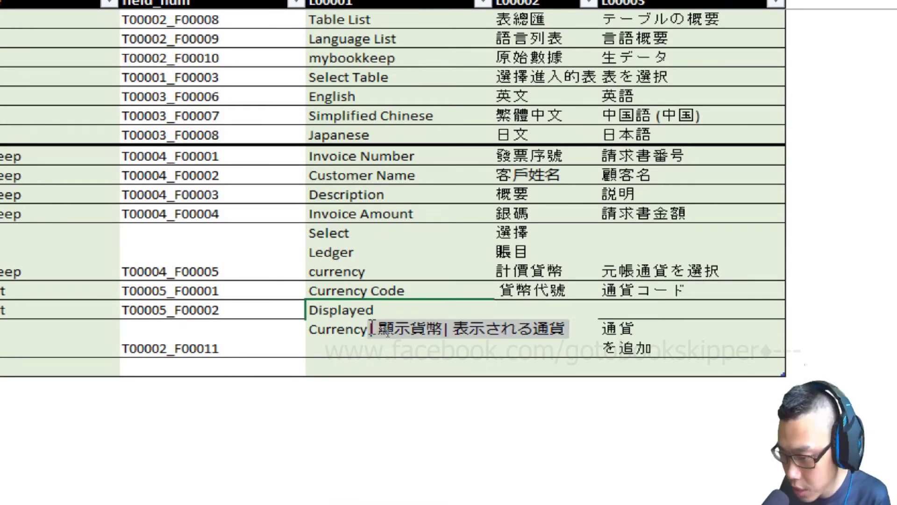
{"action": "key", "text": "ctrl+x"}
{"action": "key", "text": "Return"}
Step: Enter 顯示貨幣 as the Chinese label of currSelectTxt in F35, removing the separators and cutting the Japanese part
{"action": "double_click", "coordinate": [521, 321]}
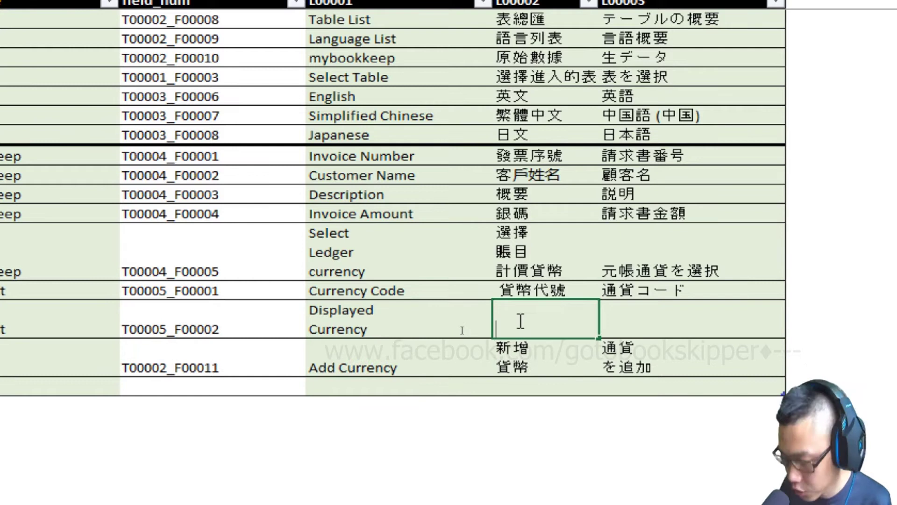
{"action": "key", "text": "ctrl+v"}
{"action": "key", "text": "Home"}
{"action": "key", "text": "Delete"}
{"action": "key", "text": "Delete"}
{"action": "key", "text": "ctrl+Right"}
{"action": "key", "text": "Delete"}
{"action": "key", "text": "shift+End"}
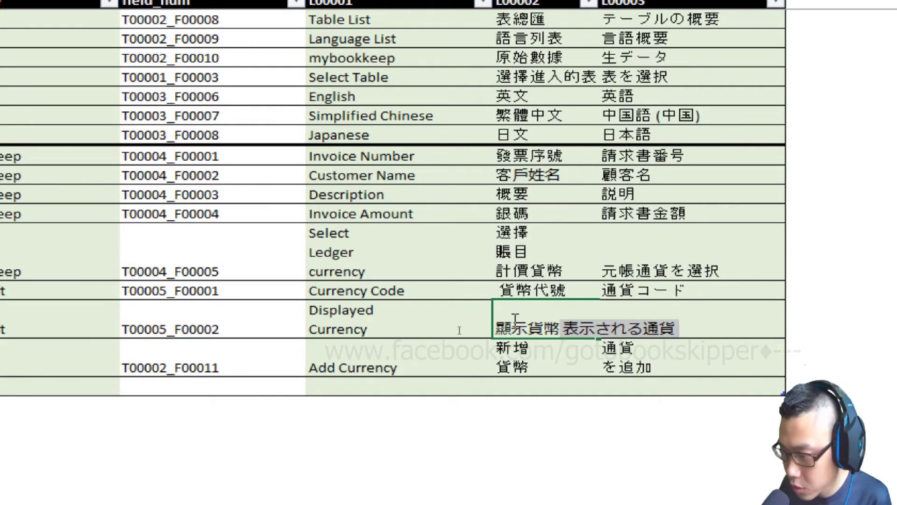
{"action": "key", "text": "ctrl+x"}
{"action": "key", "text": "Return"}
Step: Paste the Japanese label 表示される通貨 for currSelectTxt into G35
{"action": "left_click", "coordinate": [633, 328]}
{"action": "double_click", "coordinate": [632, 329]}
{"action": "key", "text": "ctrl+v"}
{"action": "left_click", "coordinate": [537, 331]}
{"action": "left_click", "coordinate": [113, 332]}
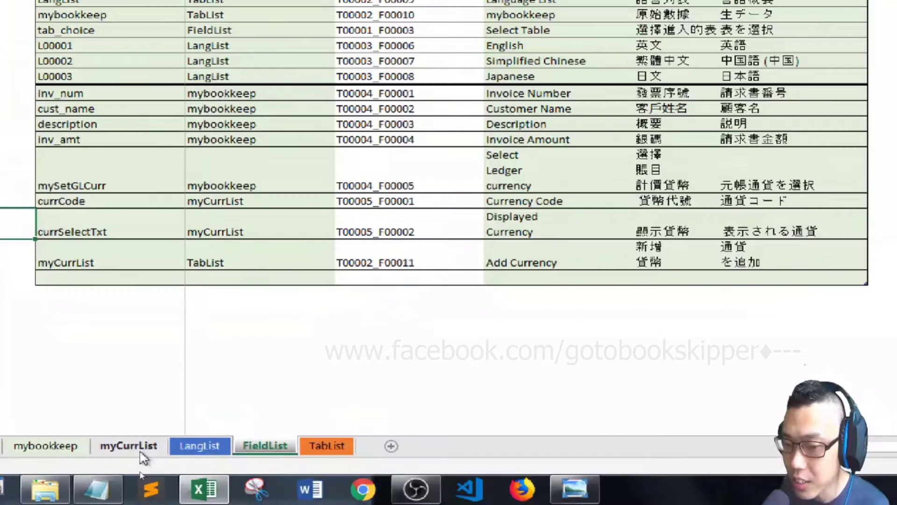
Step: Copy the translated header and field-reference formulas in B5:B6 of the FieldList sheet
{"action": "left_click", "coordinate": [128, 445]}
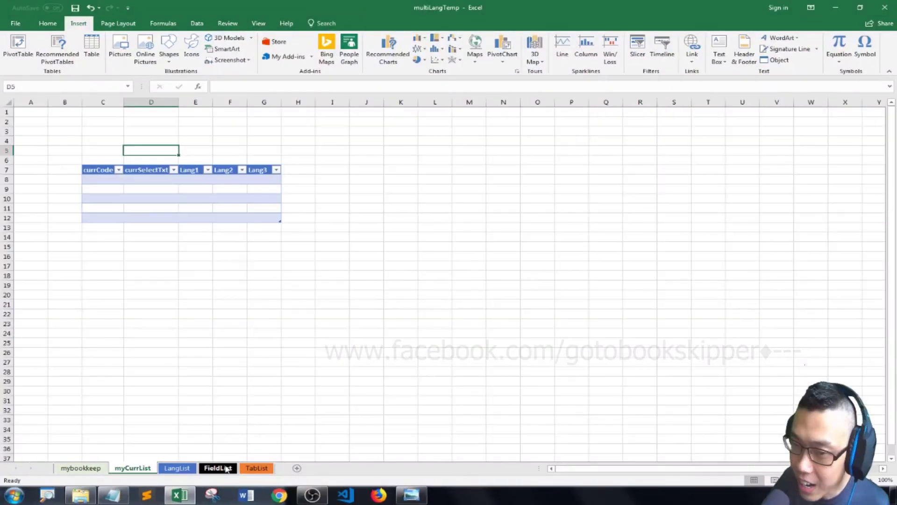
{"action": "left_click", "coordinate": [177, 468]}
{"action": "left_click", "coordinate": [123, 148]}
{"action": "key", "text": "Right"}
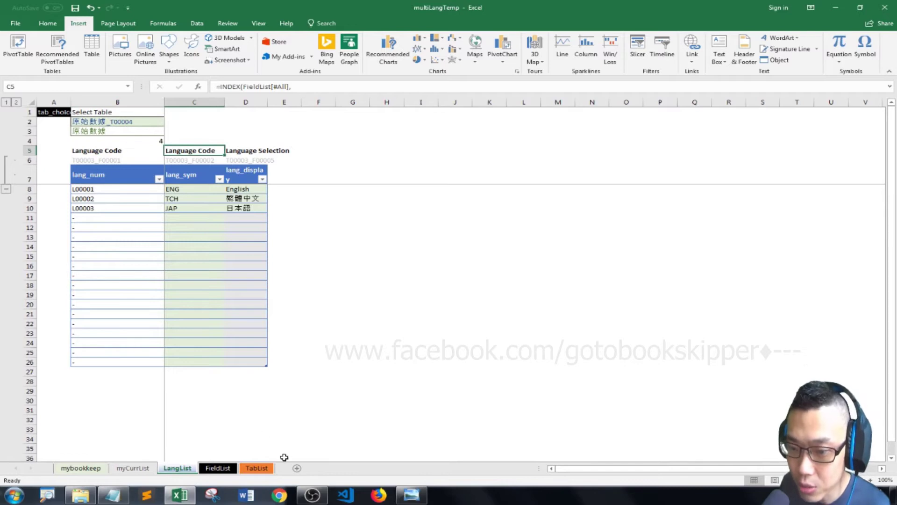
{"action": "left_click", "coordinate": [218, 468]}
{"action": "left_click", "coordinate": [142, 146]}
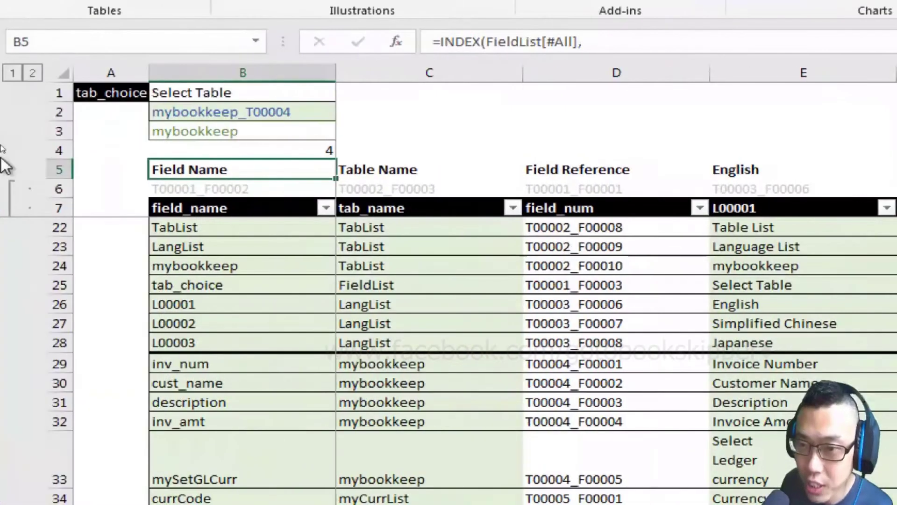
{"action": "key", "text": "shift+Down"}
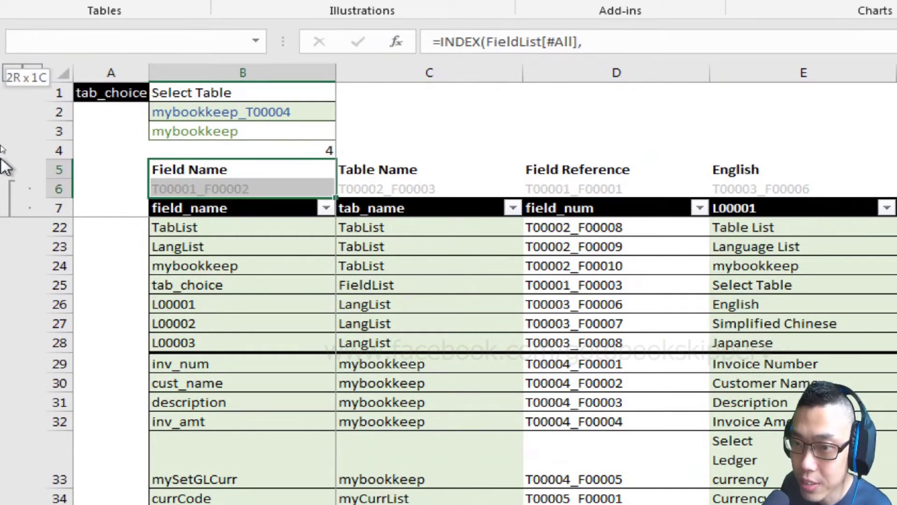
{"action": "key", "text": "ctrl+c"}
{"action": "key", "text": "alt"}
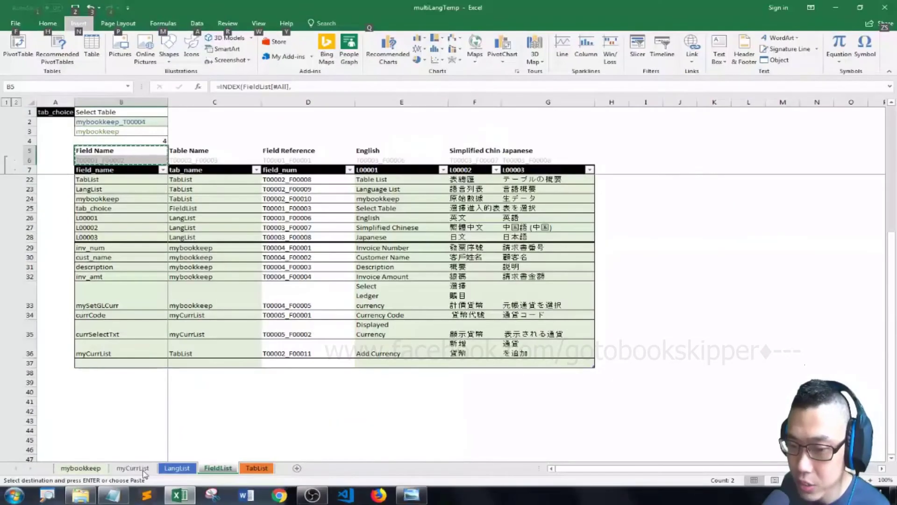
Step: Paste the copied header formulas above the currCode column in C5:C6 of the myCurrList sheet
{"action": "left_click", "coordinate": [143, 471]}
{"action": "left_click", "coordinate": [98, 148]}
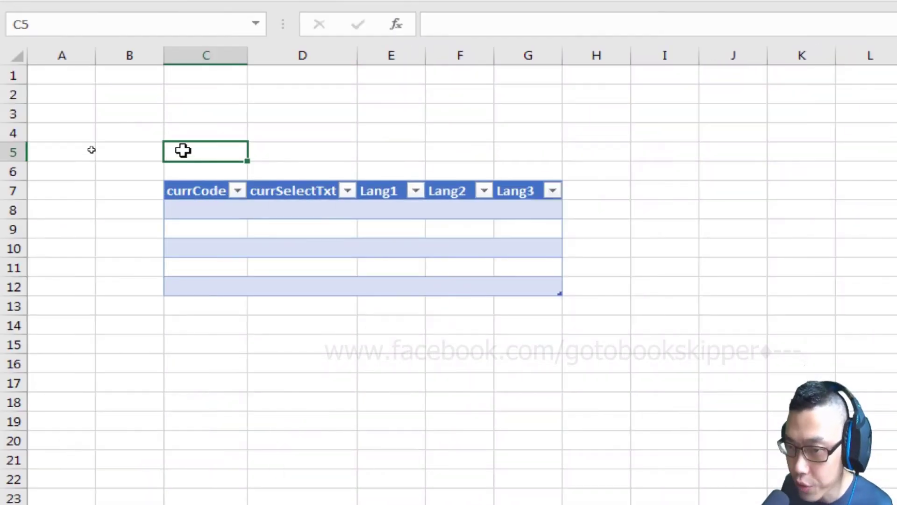
{"action": "key", "text": "ctrl+v"}
{"action": "left_click", "coordinate": [206, 151]}
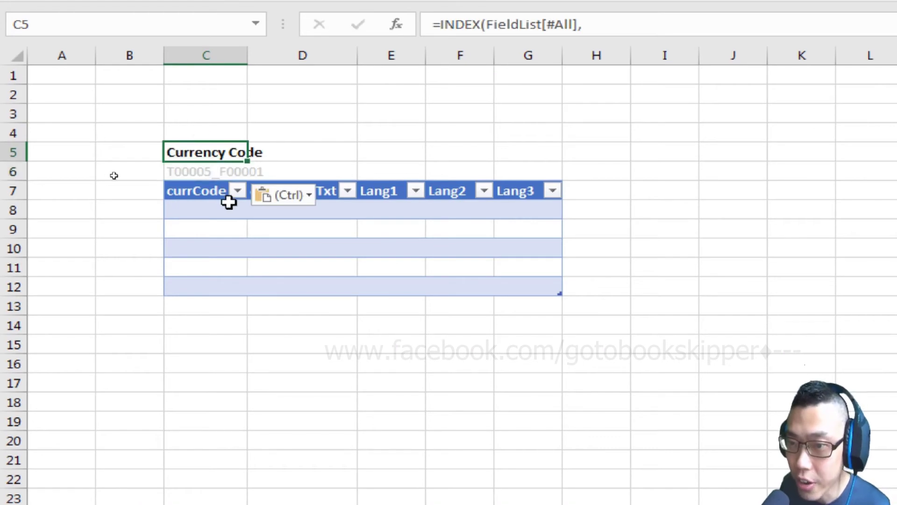
{"action": "left_click", "coordinate": [210, 196]}
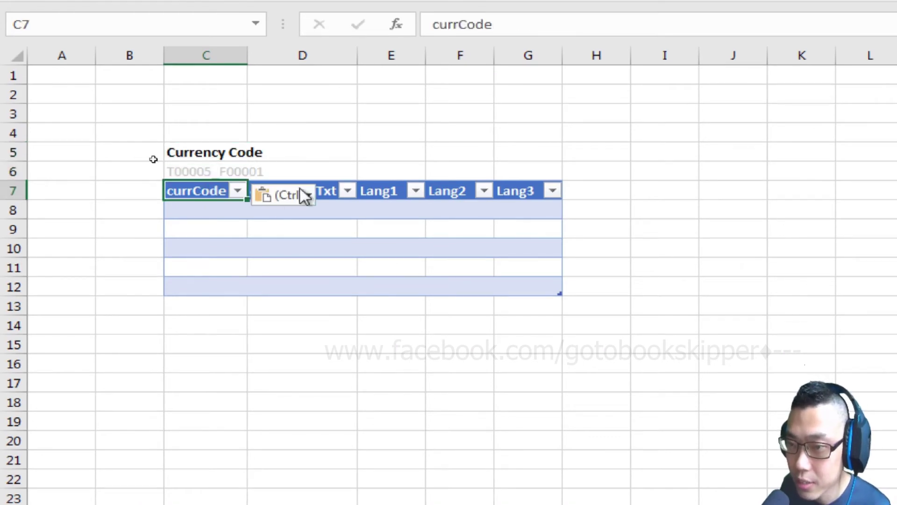
Step: Copy the header and field-reference formulas in C5:C6 across C5:G6 above the myCurrList table
{"action": "key", "text": "Up"}
{"action": "key", "text": "Up"}
{"action": "key", "text": "shift+Down"}
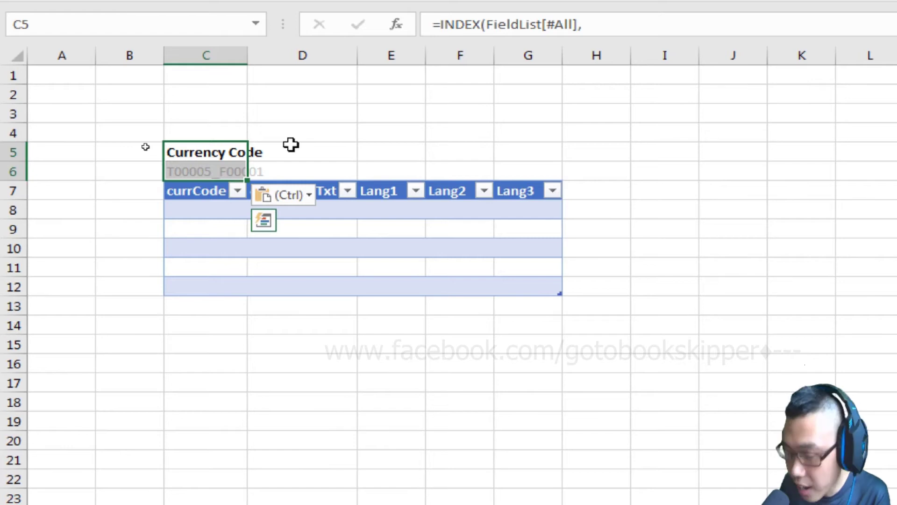
{"action": "key", "text": "ctrl+c"}
{"action": "key", "text": "shift+Right"}
{"action": "key", "text": "shift+Right"}
{"action": "key", "text": "shift+Right"}
{"action": "key", "text": "shift+Right"}
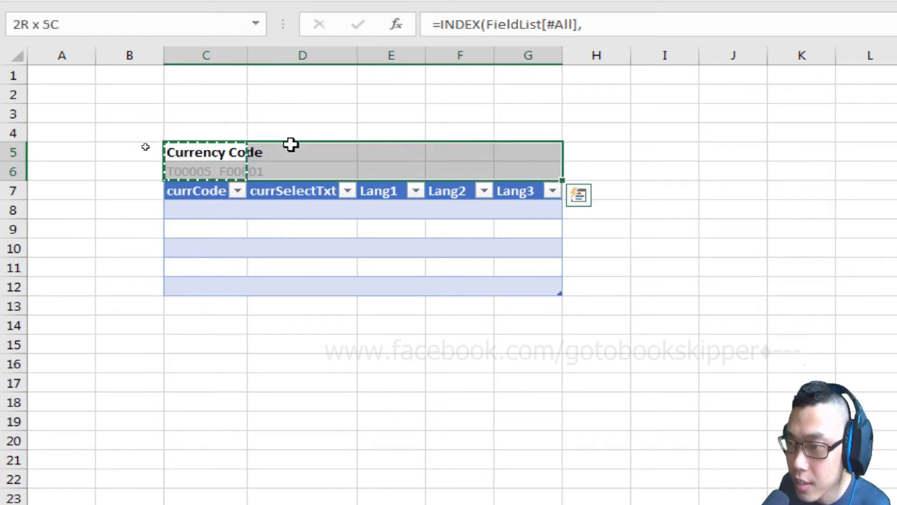
{"action": "key", "text": "ctrl+v"}
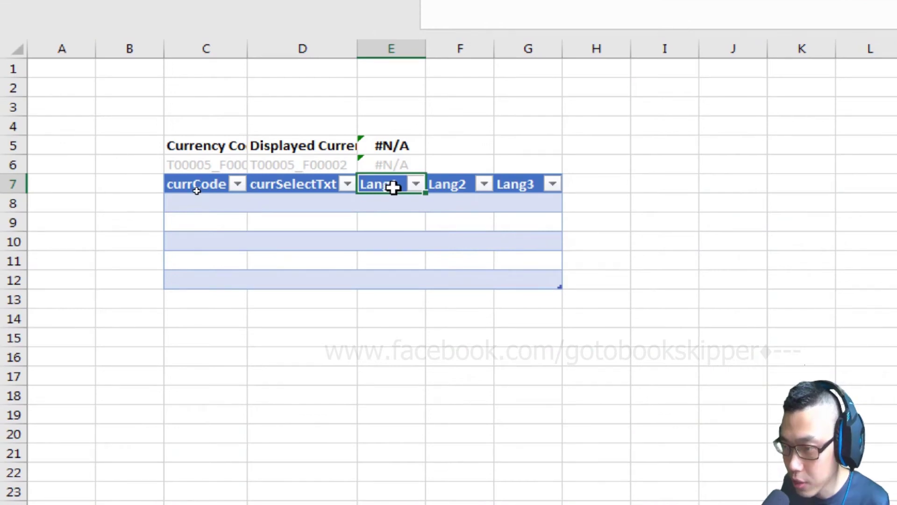
Step: Replace the Lang1 to Lang3 column headers in E7:G7 with the codes L00001, L00002 and L00003, pasted as values
{"action": "right_click", "coordinate": [386, 187]}
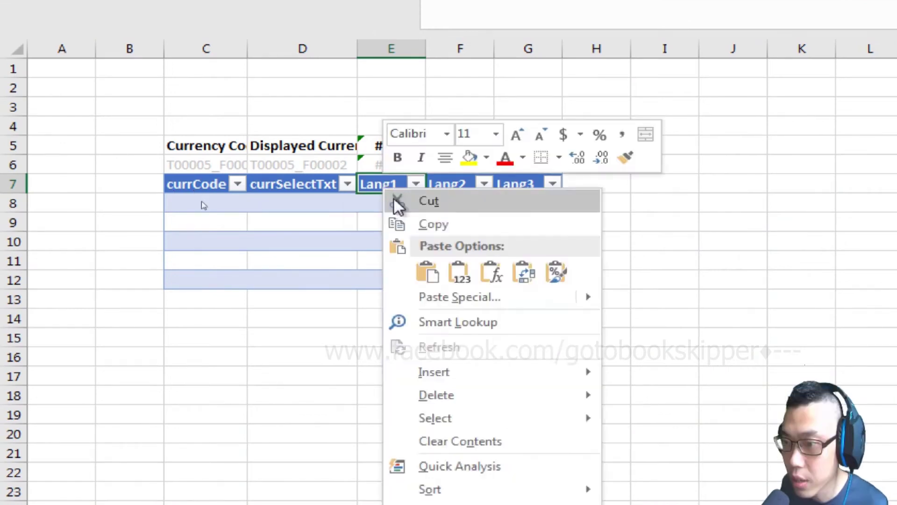
{"action": "left_click", "coordinate": [459, 271]}
Step: Copy the header formulas in E5:E6 to F5:G6 above the L00002 and L00003 columns
{"action": "left_click", "coordinate": [405, 130]}
{"action": "key", "text": "Down"}
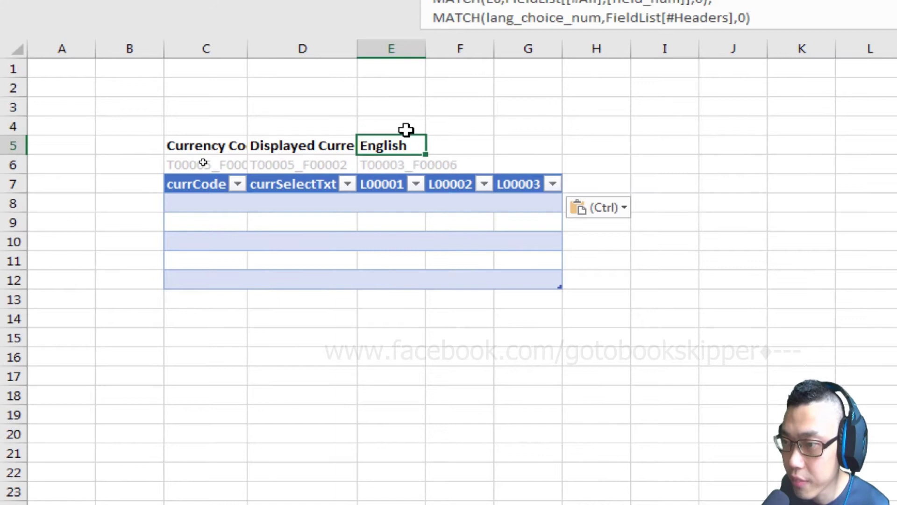
{"action": "key", "text": "shift+Down"}
{"action": "key", "text": "ctrl+c"}
{"action": "key", "text": "Right"}
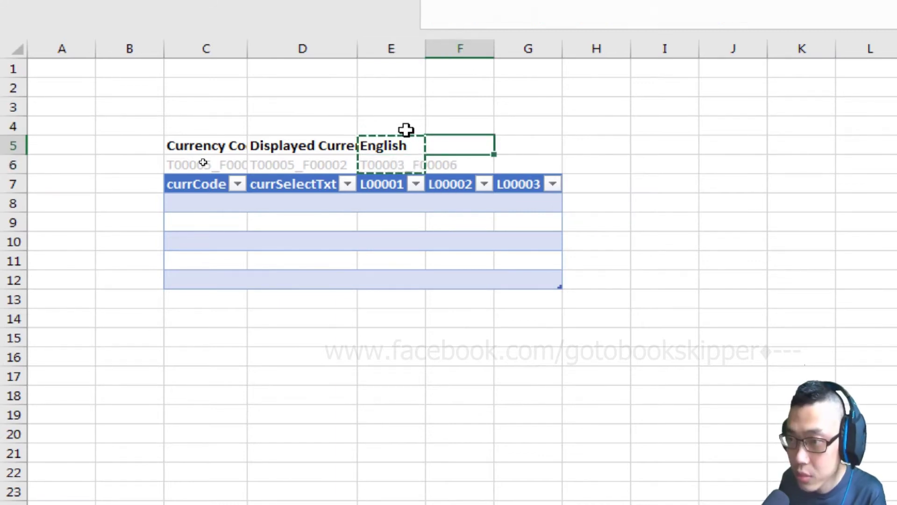
{"action": "key", "text": "ctrl+v"}
{"action": "key", "text": "Right"}
{"action": "key", "text": "Return"}
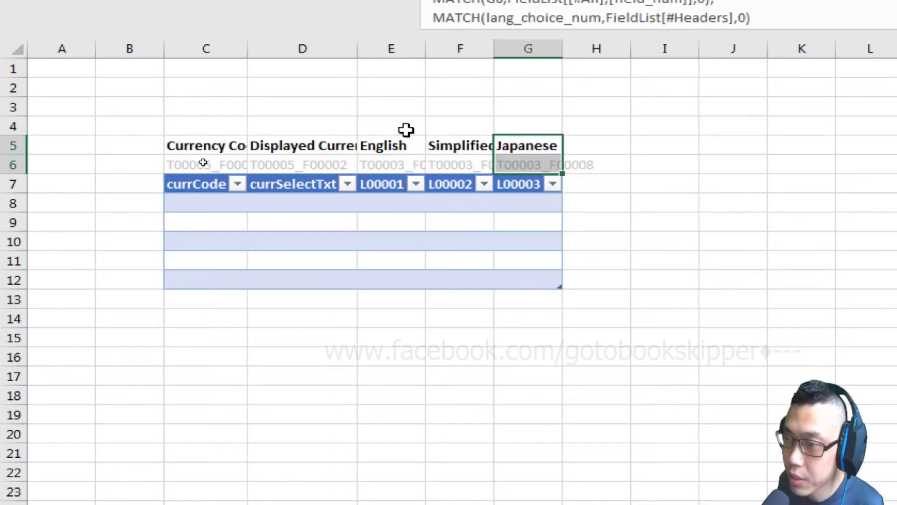
{"action": "key", "text": "Left"}
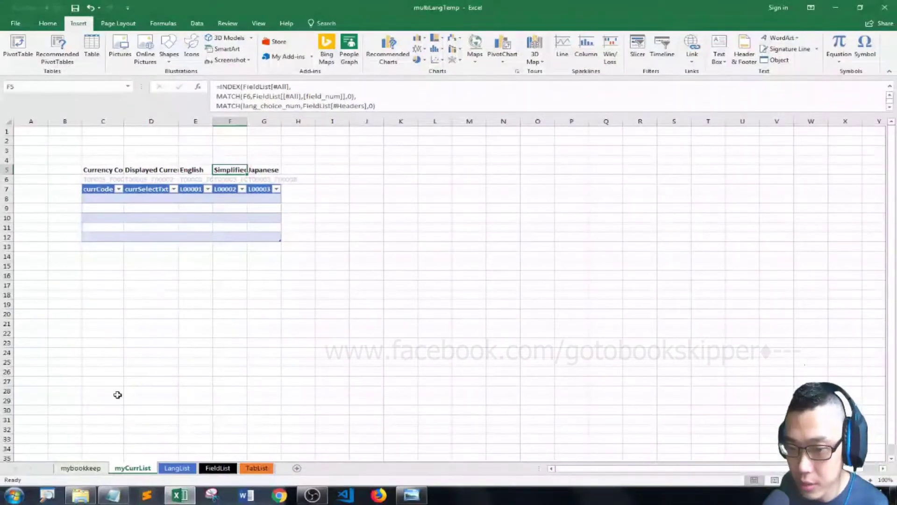
Step: On the mybookkeep sheet, try the display language 繁體中文 and set it back to English
{"action": "left_click", "coordinate": [84, 470]}
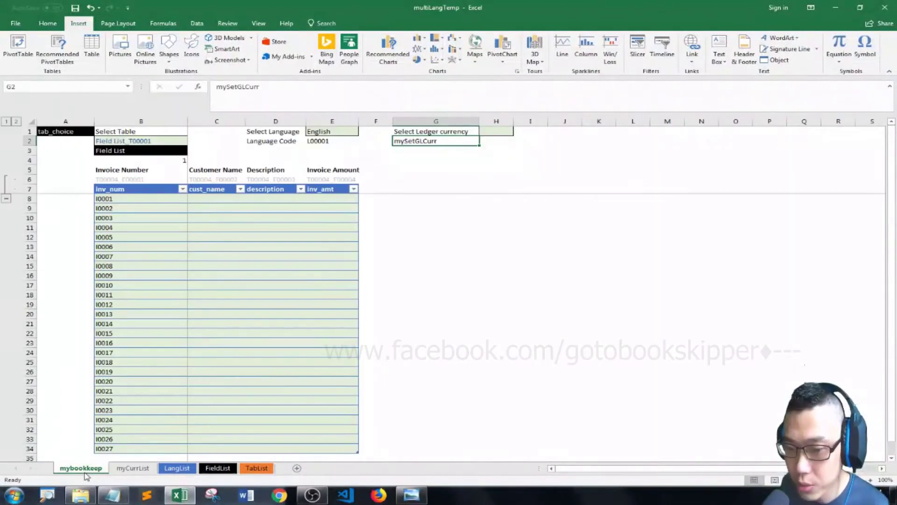
{"action": "left_click", "coordinate": [356, 135]}
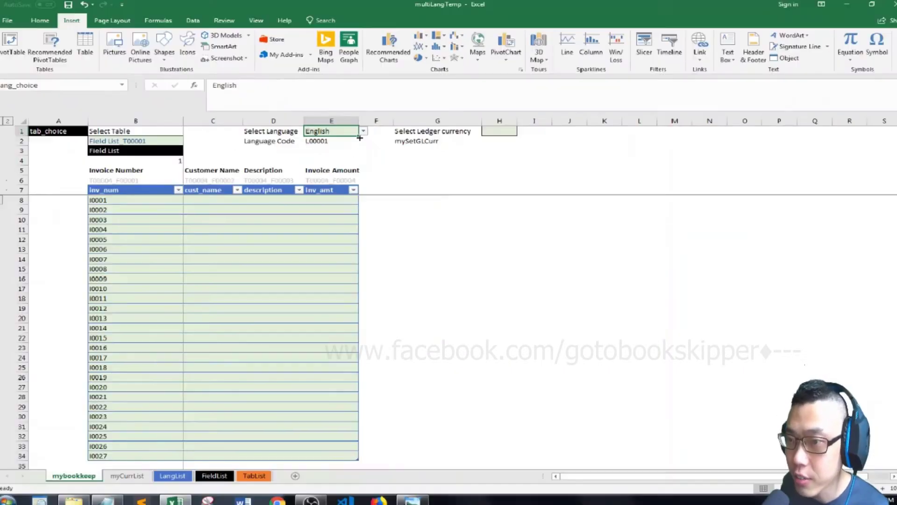
{"action": "left_click", "coordinate": [368, 125]}
{"action": "left_click", "coordinate": [312, 159]}
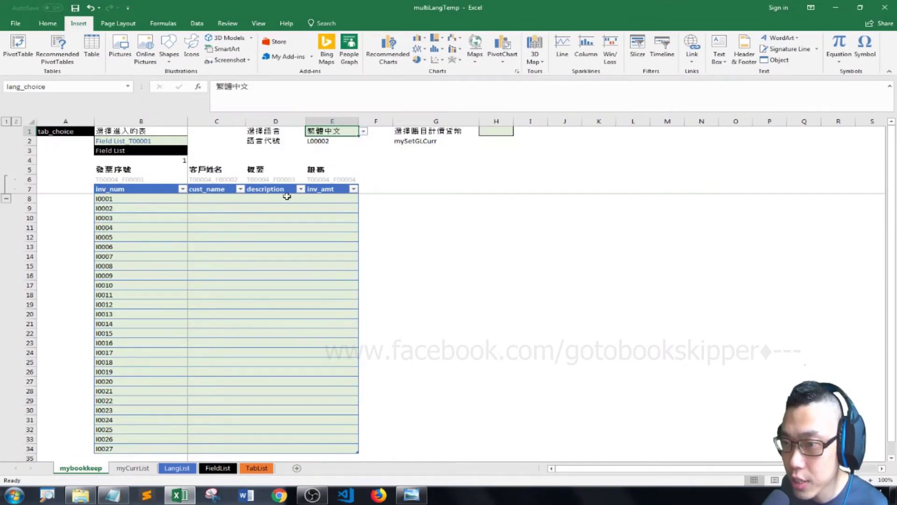
{"action": "left_click", "coordinate": [146, 141]}
{"action": "left_click", "coordinate": [331, 132]}
{"action": "left_click", "coordinate": [363, 132]}
{"action": "left_click", "coordinate": [341, 140]}
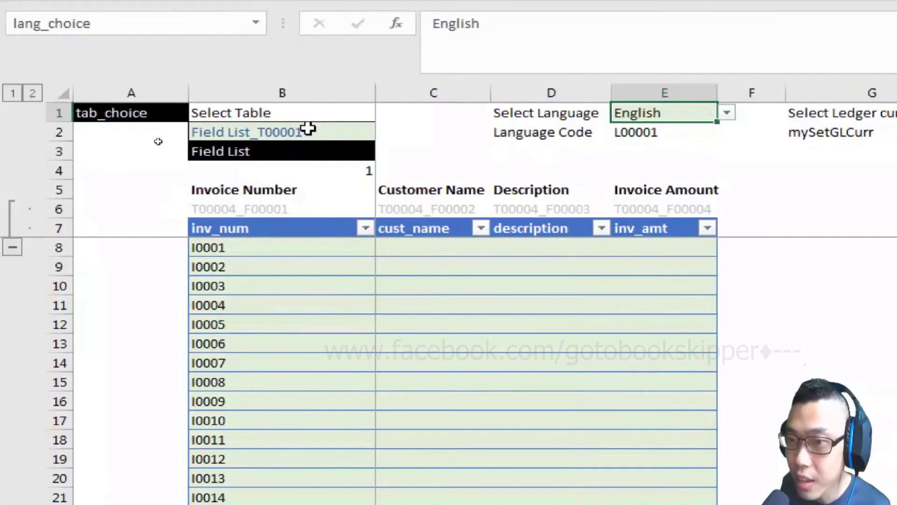
Step: Choose Add Currency _T00005 as the selected table in B2
{"action": "left_click", "coordinate": [162, 141]}
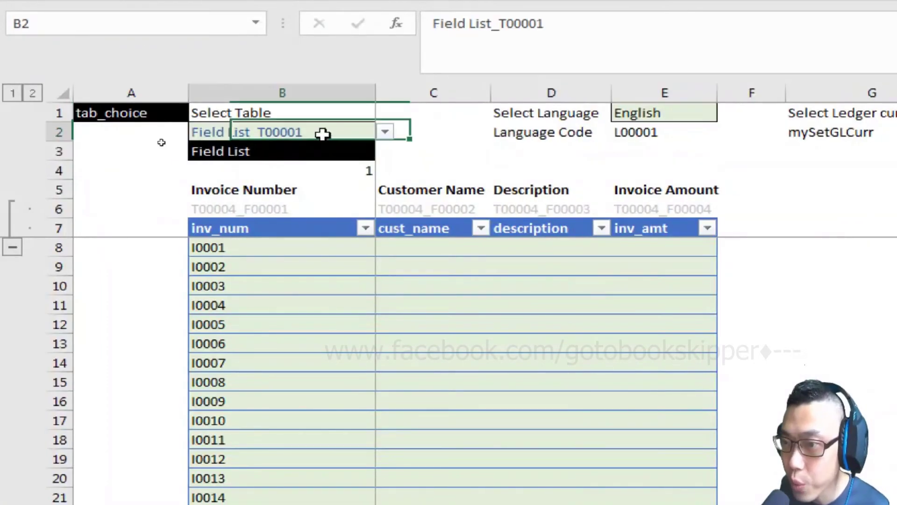
{"action": "left_click", "coordinate": [385, 133]}
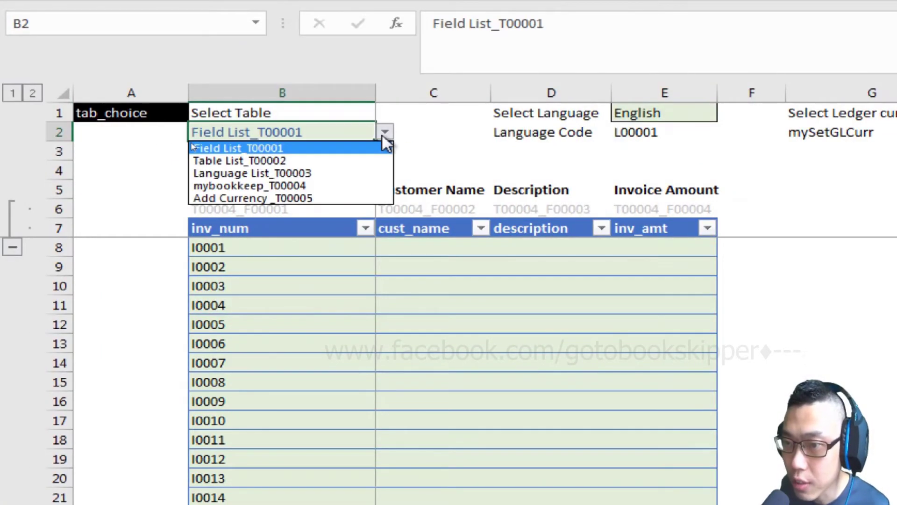
{"action": "left_click", "coordinate": [219, 201]}
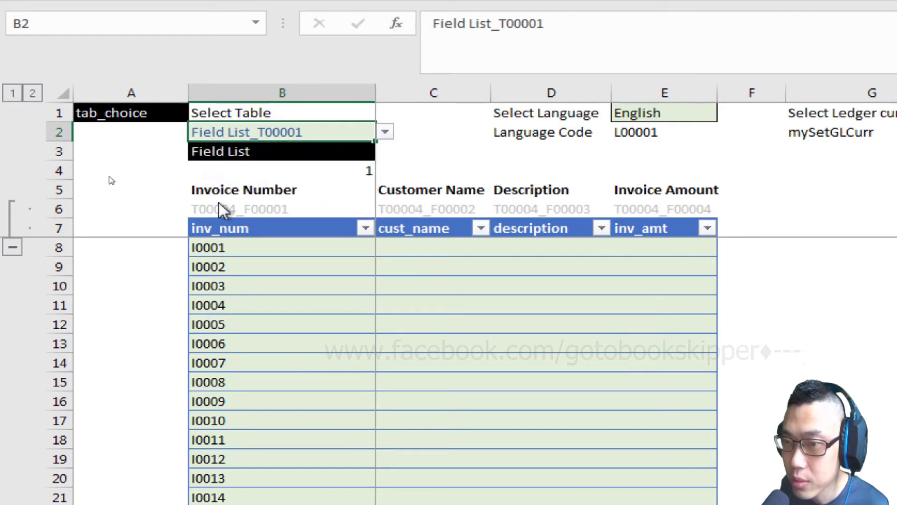
Step: Set the language to 繁體中文, choose 新增貨幣 _T00005 in B2 and follow its link to check the Chinese headers on myCurrList
{"action": "left_click", "coordinate": [706, 114]}
{"action": "left_click", "coordinate": [725, 114]}
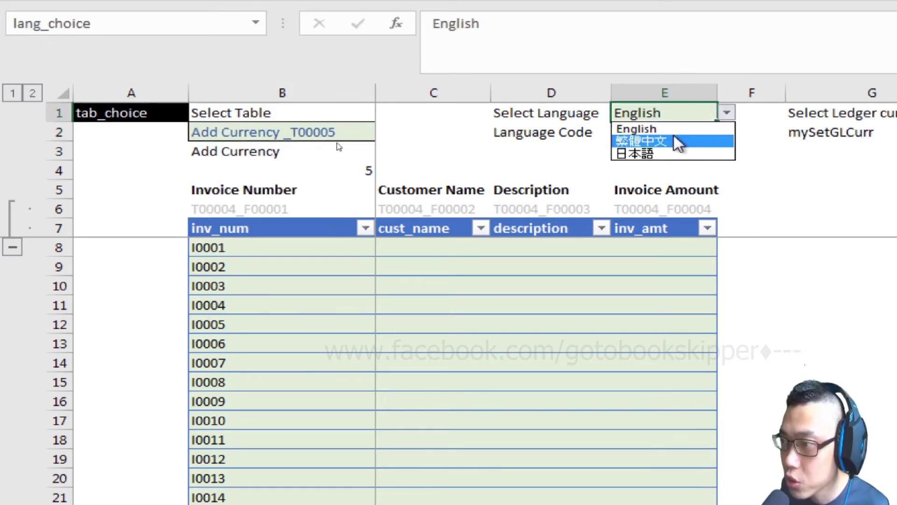
{"action": "left_click", "coordinate": [679, 142]}
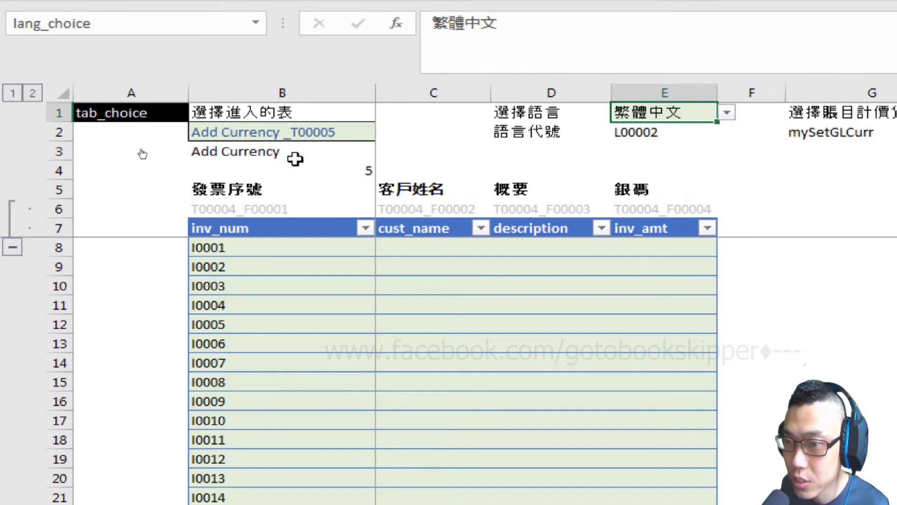
{"action": "left_click", "coordinate": [364, 133]}
{"action": "left_click", "coordinate": [380, 136]}
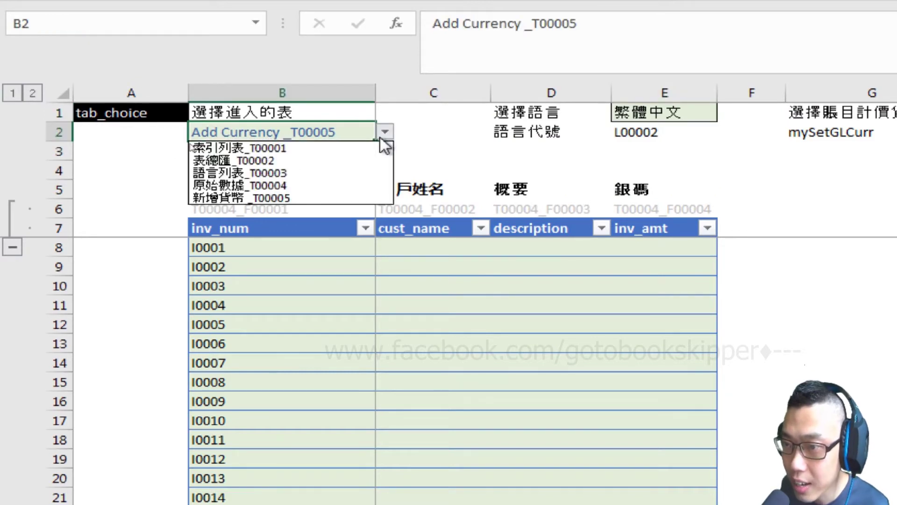
{"action": "left_click", "coordinate": [262, 199]}
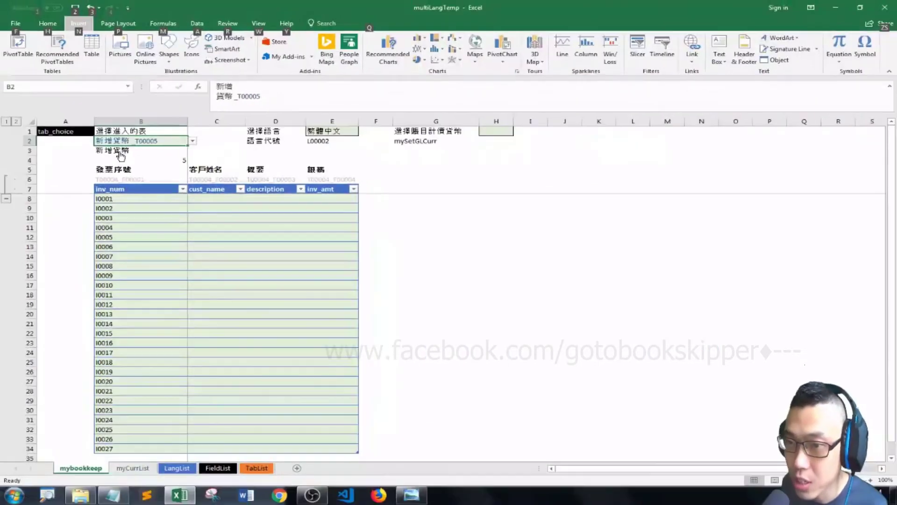
{"action": "left_click", "coordinate": [244, 159]}
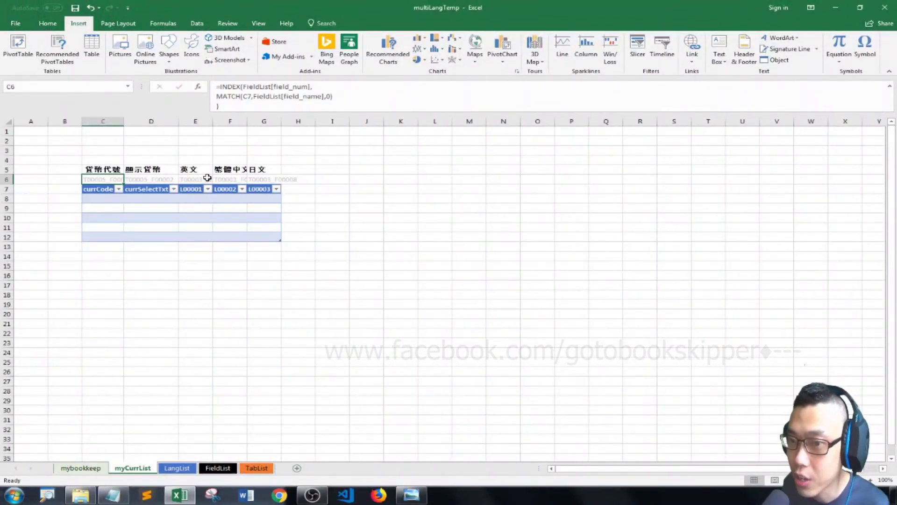
Step: Return to mybookkeep, set the language to English and reselect the Add Currency table in B2
{"action": "left_click", "coordinate": [92, 469]}
{"action": "left_click", "coordinate": [345, 135]}
{"action": "left_click", "coordinate": [364, 133]}
{"action": "left_click", "coordinate": [317, 150]}
{"action": "left_click", "coordinate": [140, 140]}
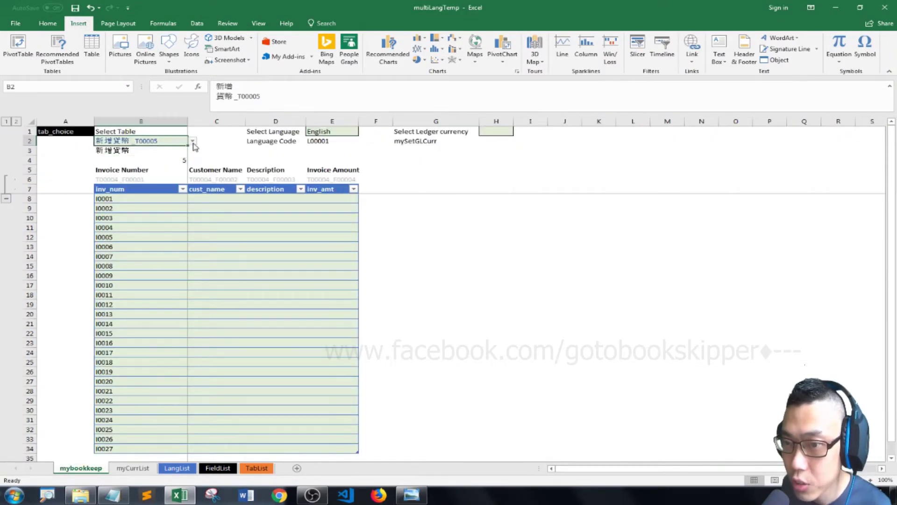
{"action": "left_click", "coordinate": [192, 141]}
{"action": "left_click", "coordinate": [141, 174]}
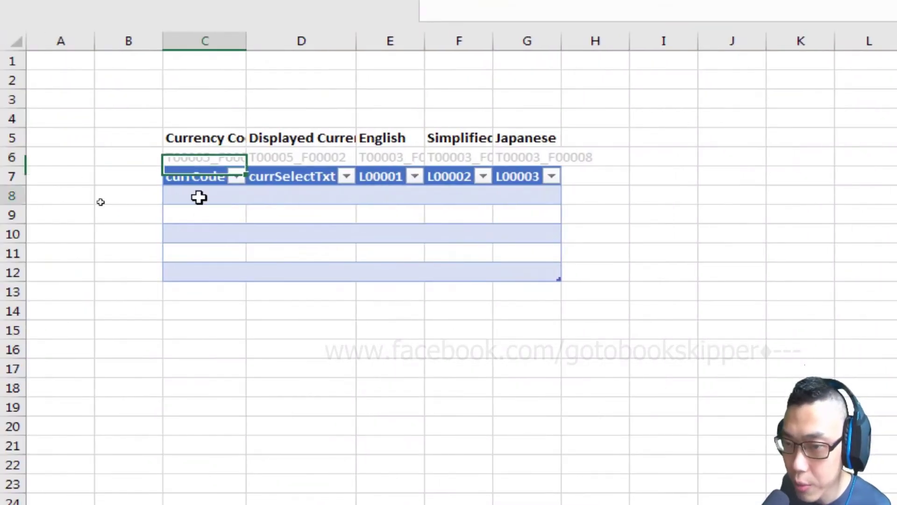
Step: Fill the input cells C8:C12 and E8:G12 of the myCurrList table with light green
{"action": "left_click_drag", "start_coordinate": [100, 198], "coordinate": [97, 216]}
{"action": "left_click_drag", "start_coordinate": [195, 230], "coordinate": [199, 273]}
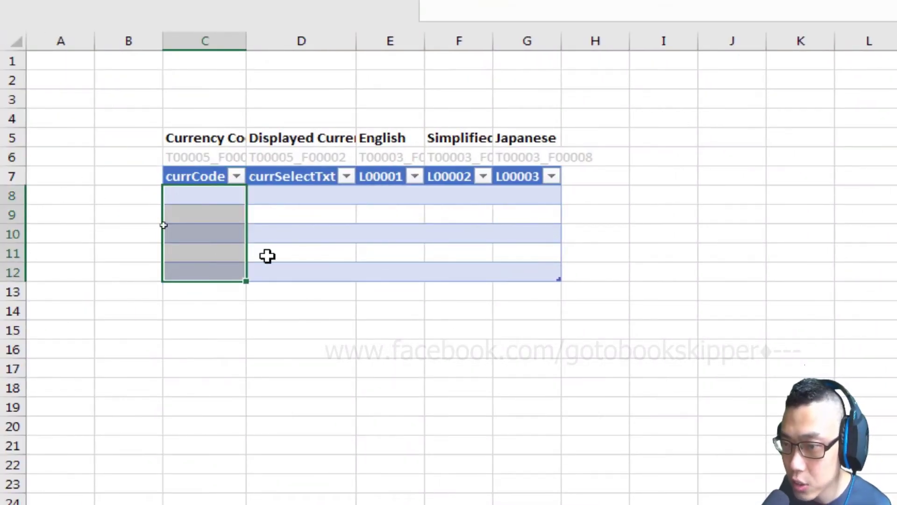
{"action": "left_click_drag", "start_coordinate": [394, 193], "coordinate": [507, 263]}
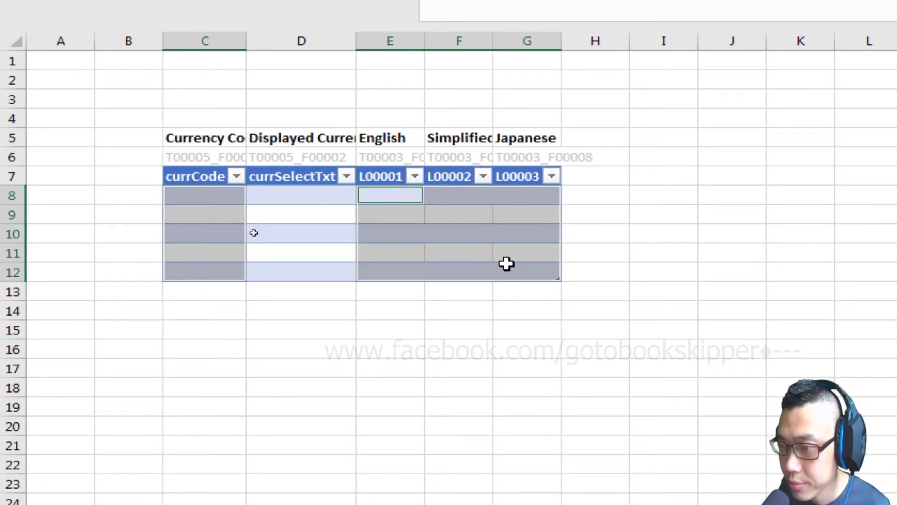
{"action": "key", "text": "ctrl+1"}
{"action": "left_click", "coordinate": [640, 104]}
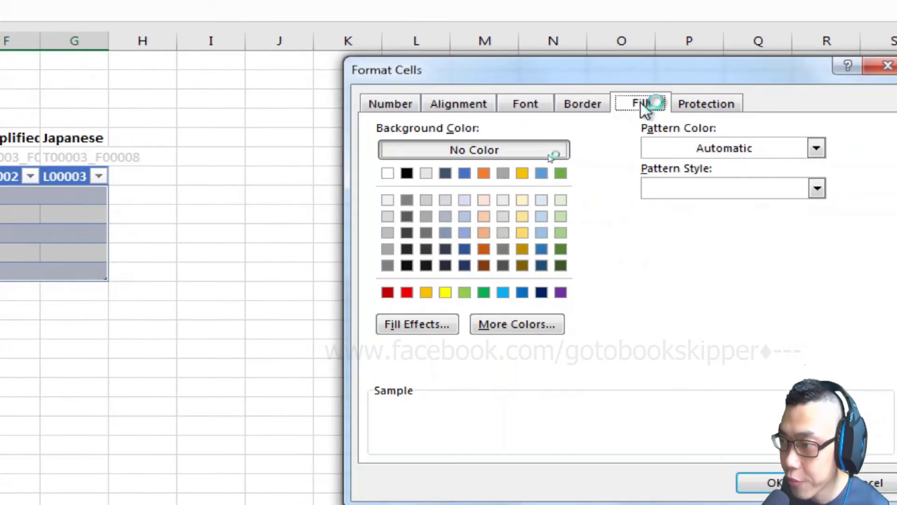
{"action": "left_click", "coordinate": [560, 200]}
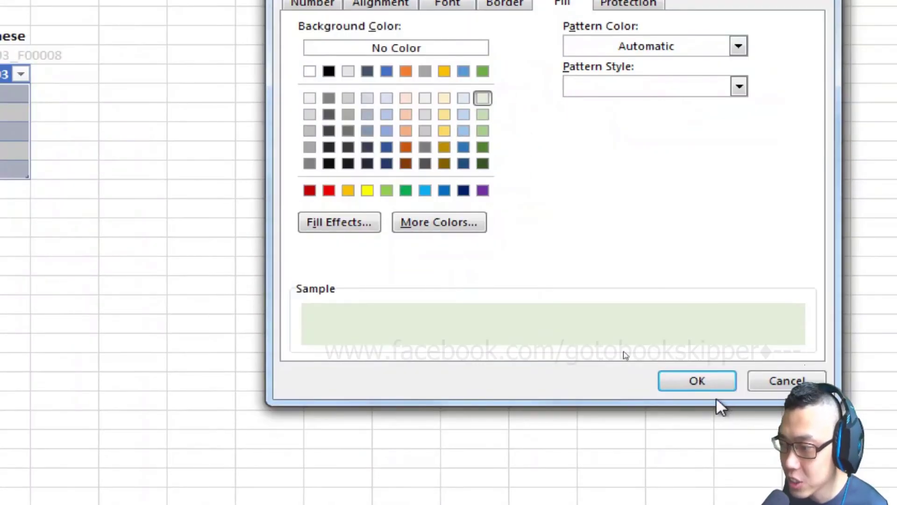
{"action": "left_click", "coordinate": [702, 384]}
{"action": "left_click", "coordinate": [336, 105]}
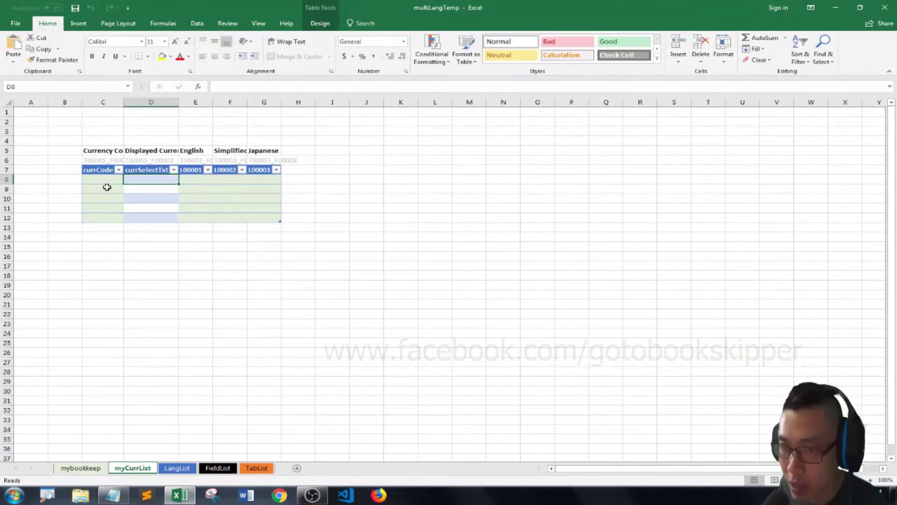
{"action": "left_click", "coordinate": [106, 187]}
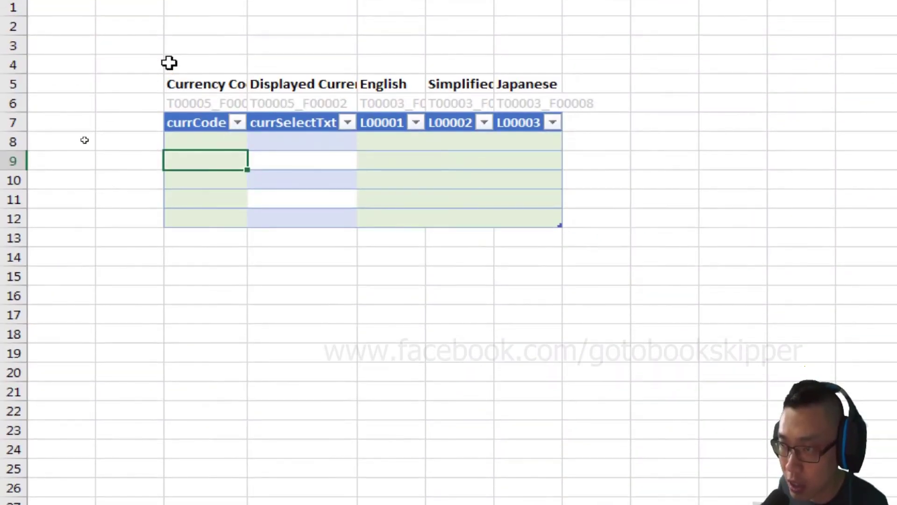
{"action": "key", "text": "alt+Tab"}
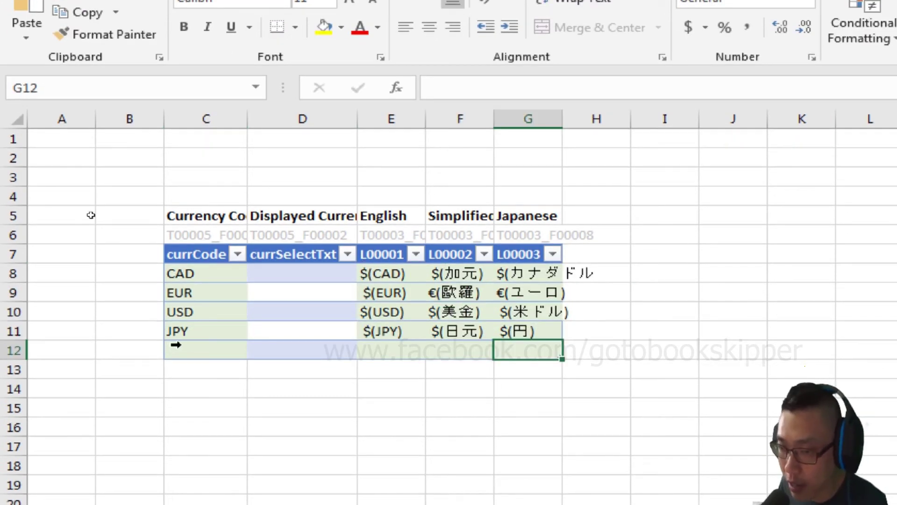
Step: Insert a new row at row 12 below the JPY entry of the myCurrList table
{"action": "left_click", "coordinate": [175, 344]}
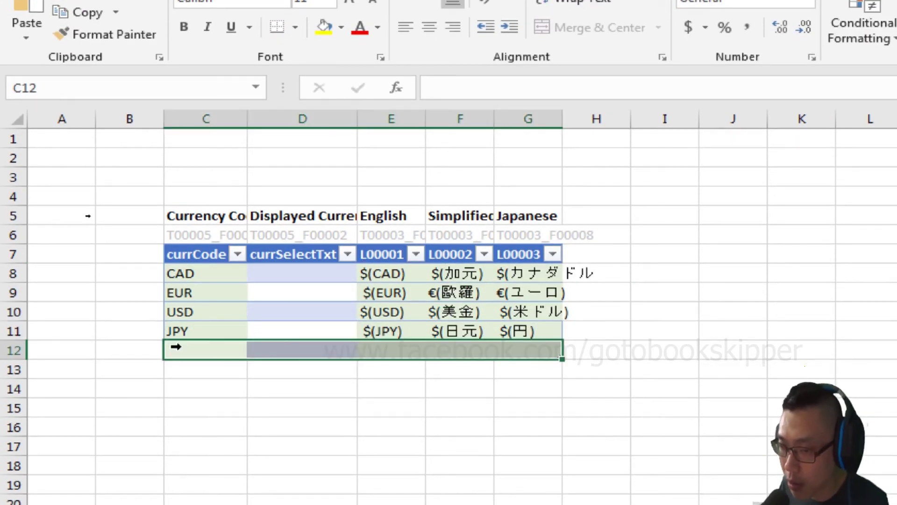
{"action": "left_click", "coordinate": [190, 349]}
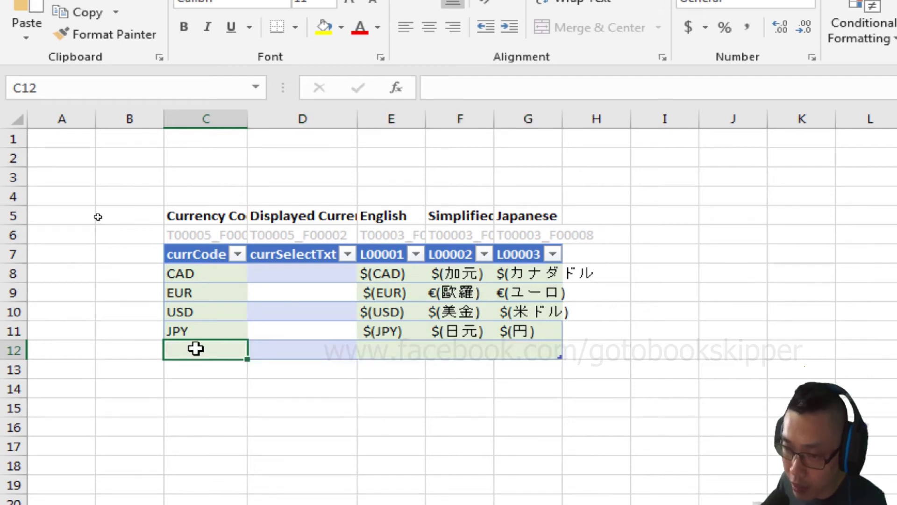
{"action": "right_click", "coordinate": [16, 350]}
{"action": "left_click", "coordinate": [86, 482]}
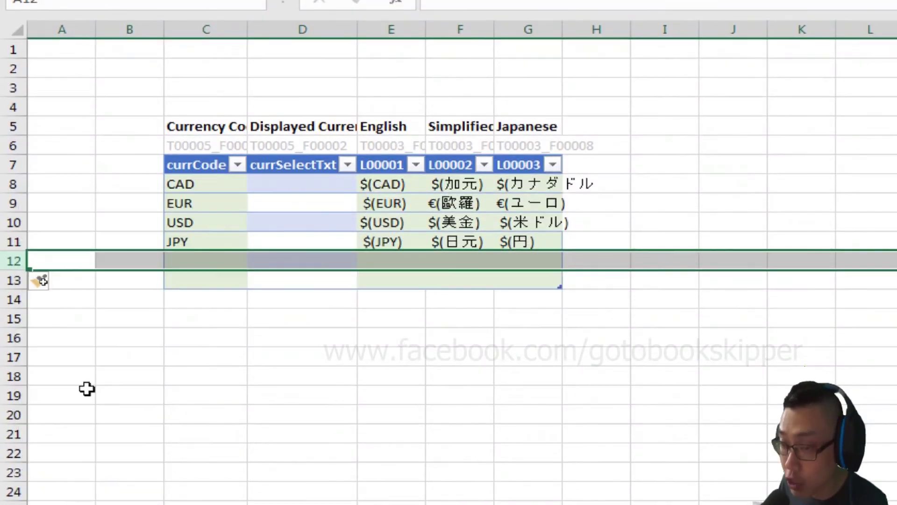
Step: Enter the currency code AUD in C12 and go to its L00001 label cell, E12
{"action": "key", "text": "Right"}
{"action": "key", "text": "Right"}
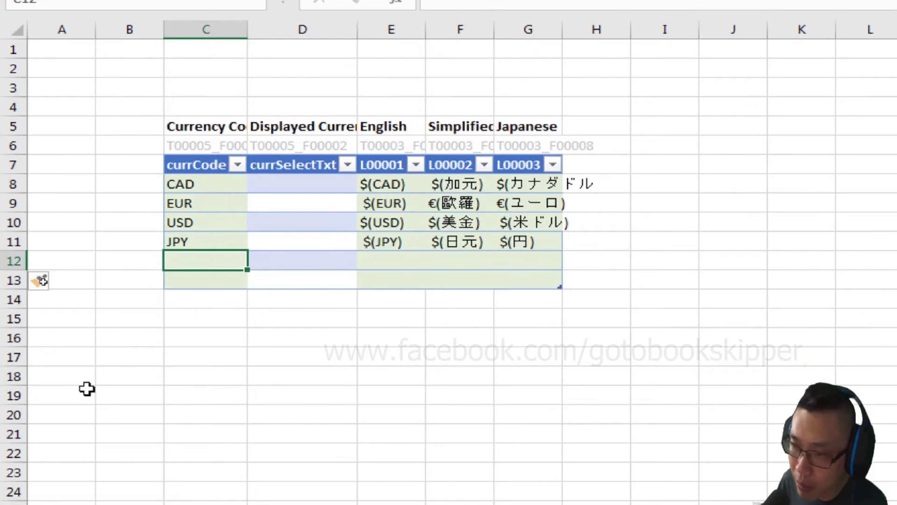
{"action": "type", "text": "AUD"}
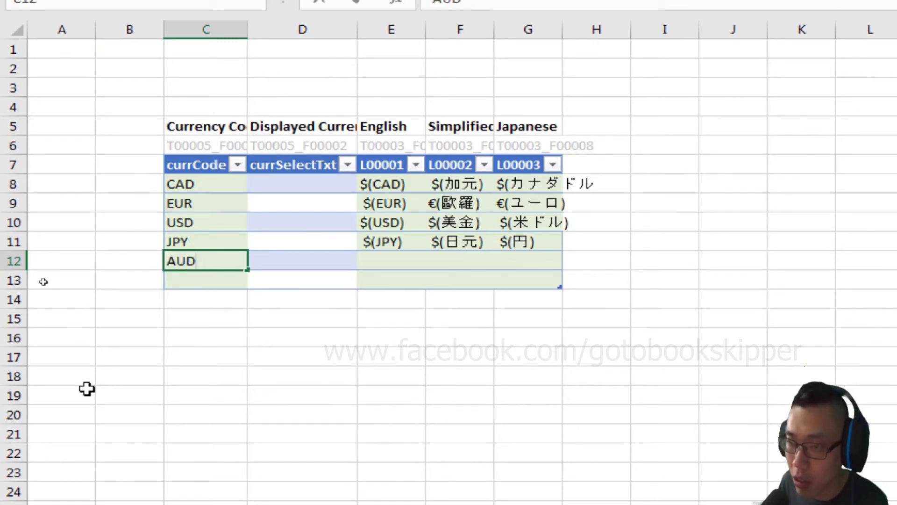
{"action": "key", "text": "Tab"}
{"action": "key", "text": "Tab"}
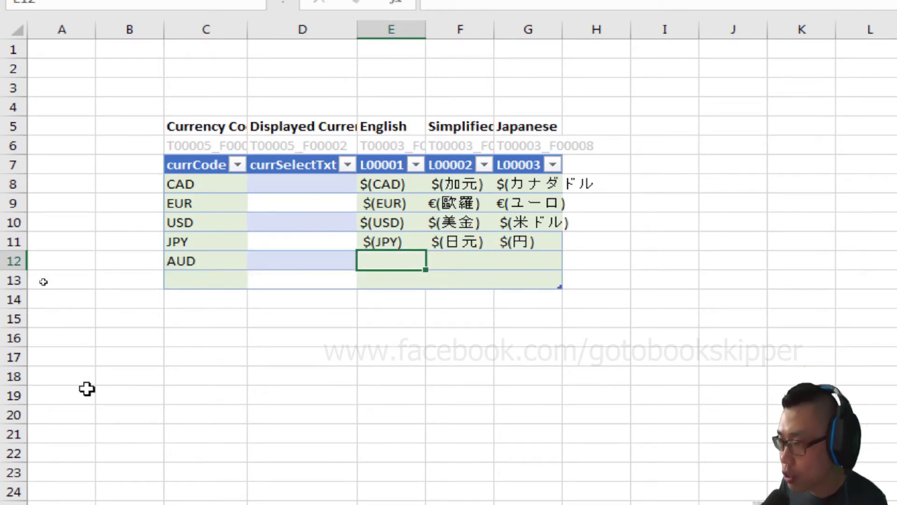
Step: Clear the AUD currency code from C12 of the myCurrList sheet's table
{"action": "key", "text": "Right"}
{"action": "key", "text": "Right"}
{"action": "key", "text": "Left"}
{"action": "key", "text": "Right"}
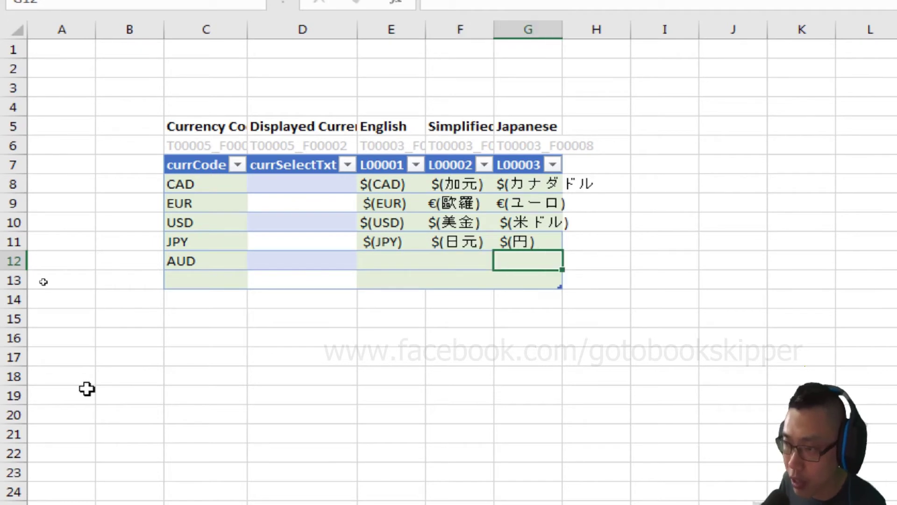
{"action": "key", "text": "Left"}
{"action": "key", "text": "Left"}
{"action": "key", "text": "Left"}
{"action": "key", "text": "Left"}
{"action": "key", "text": "Delete"}
{"action": "left_click", "coordinate": [116, 184]}
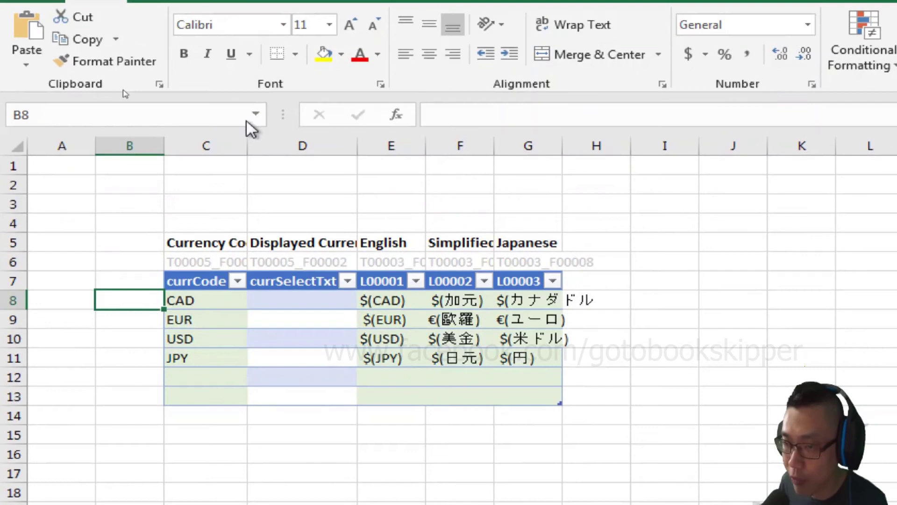
Step: Go to D8 and edit the defined name Table5 in the Name Manager, renaming it myCurrList
{"action": "key", "text": "Right"}
{"action": "key", "text": "Right"}
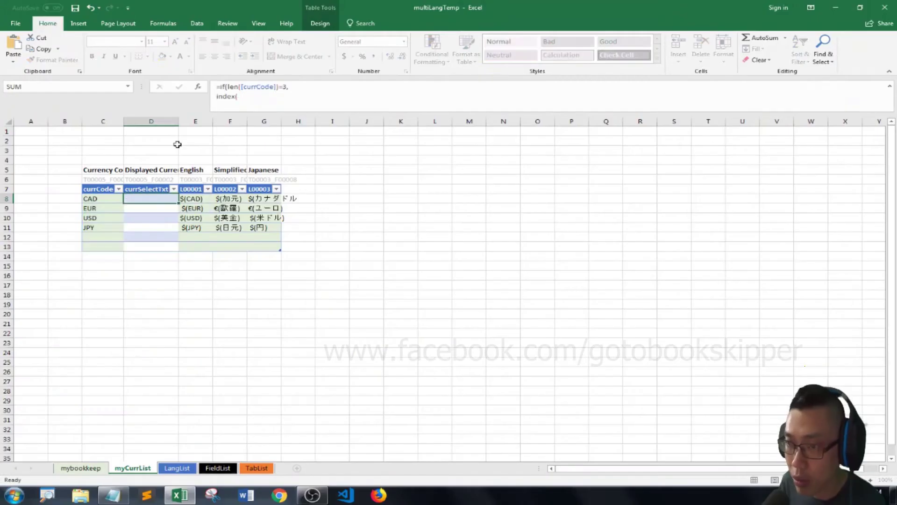
{"action": "key", "text": "ctrl+F3"}
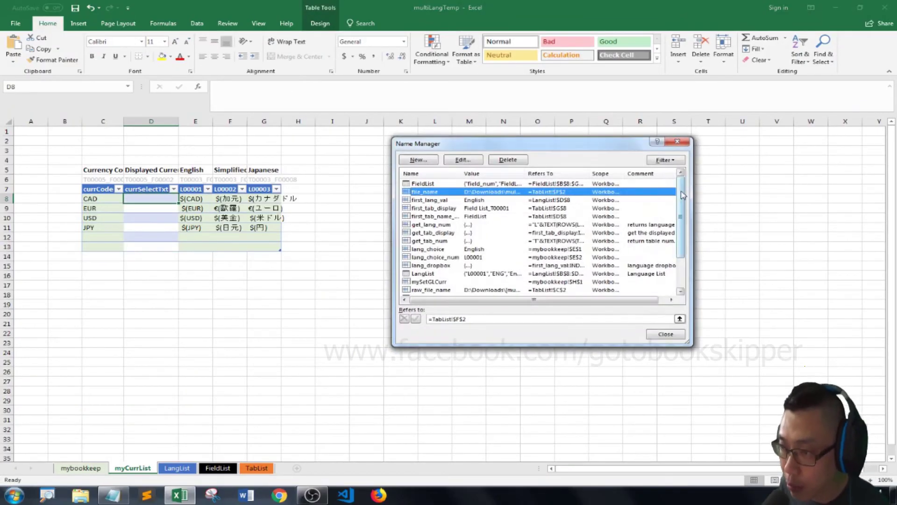
{"action": "left_click_drag", "start_coordinate": [682, 195], "coordinate": [680, 231]}
{"action": "left_click", "coordinate": [428, 282]}
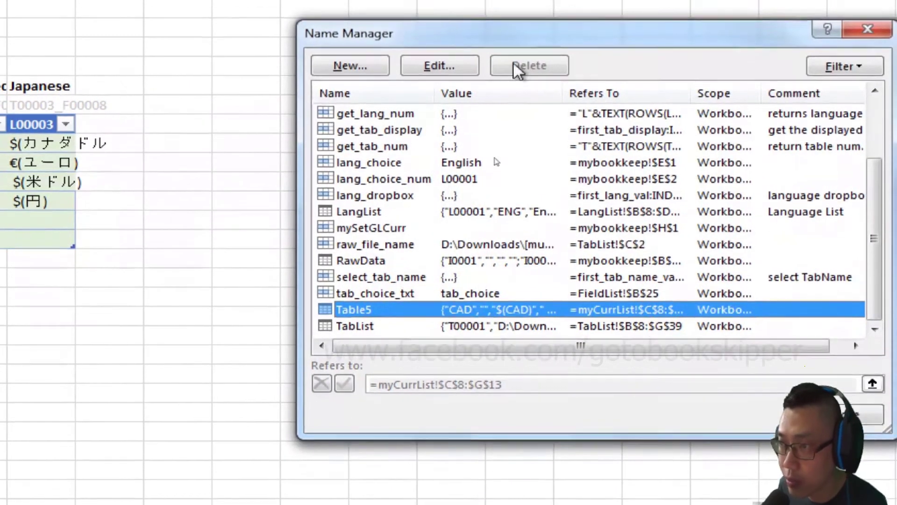
{"action": "left_click", "coordinate": [722, 63]}
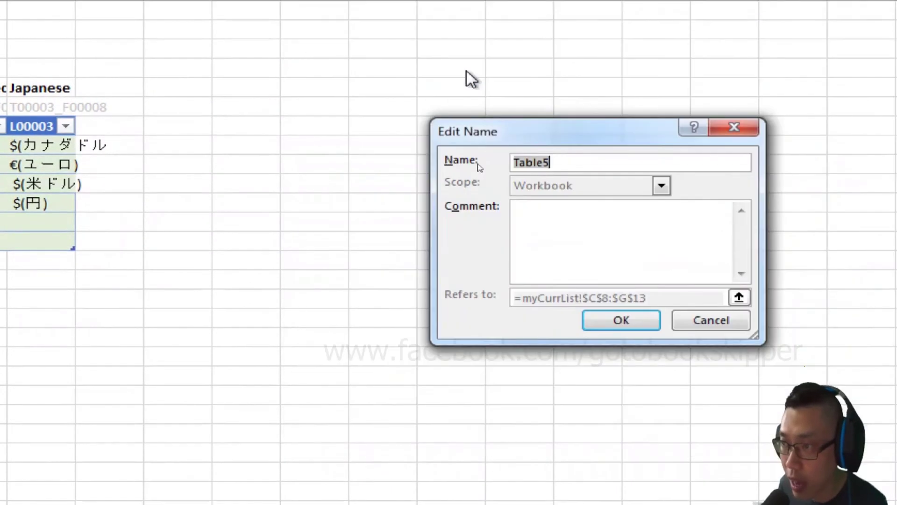
{"action": "type", "text": "my"}
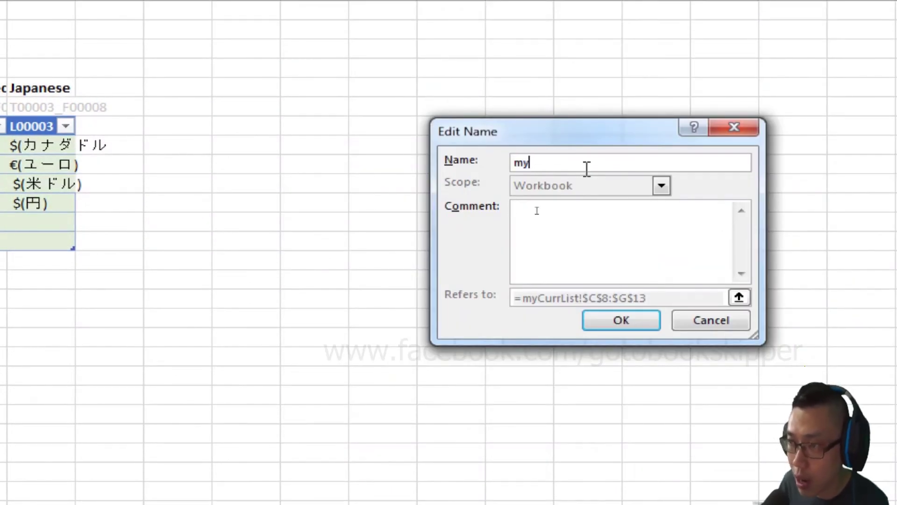
{"action": "type", "text": "CurrList"}
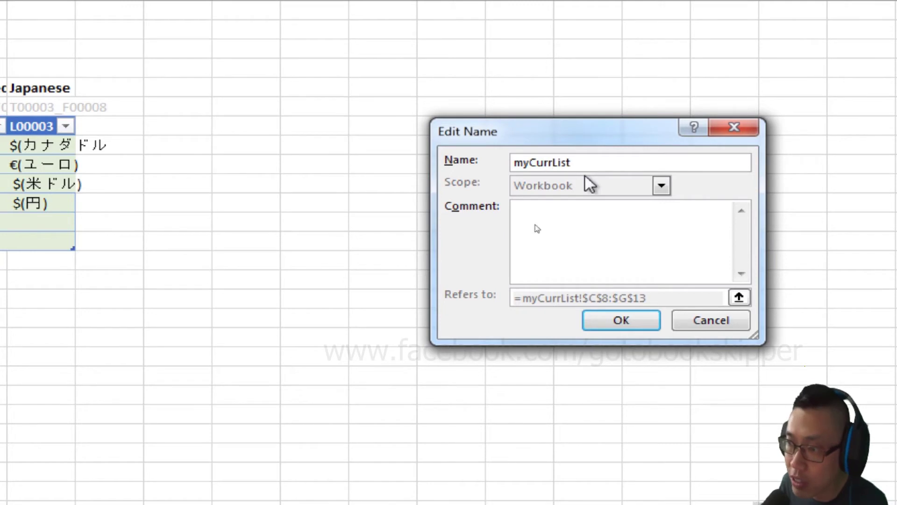
Step: Add the comment "it is the list of currencies" to the myCurrList name, save it and close the Name Manager
{"action": "left_click", "coordinate": [580, 211]}
{"action": "type", "text": "it is "}
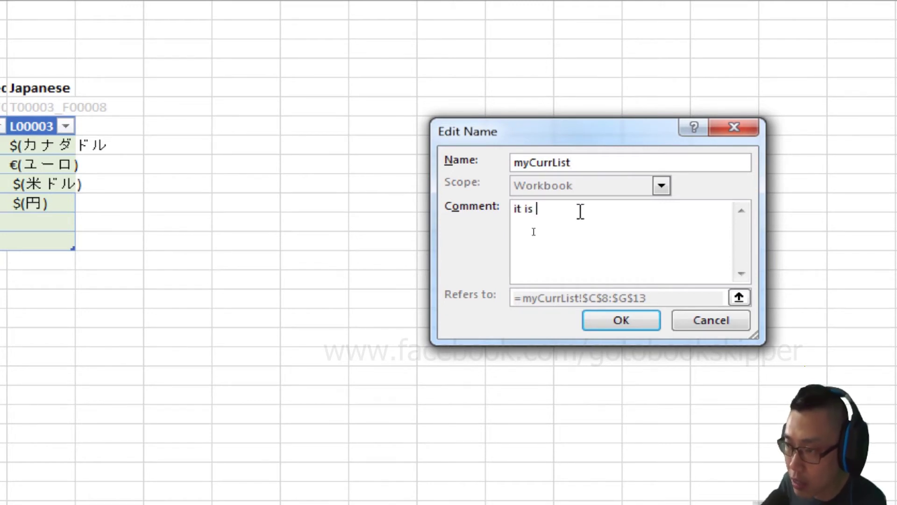
{"action": "type", "text": "the list of currencies"}
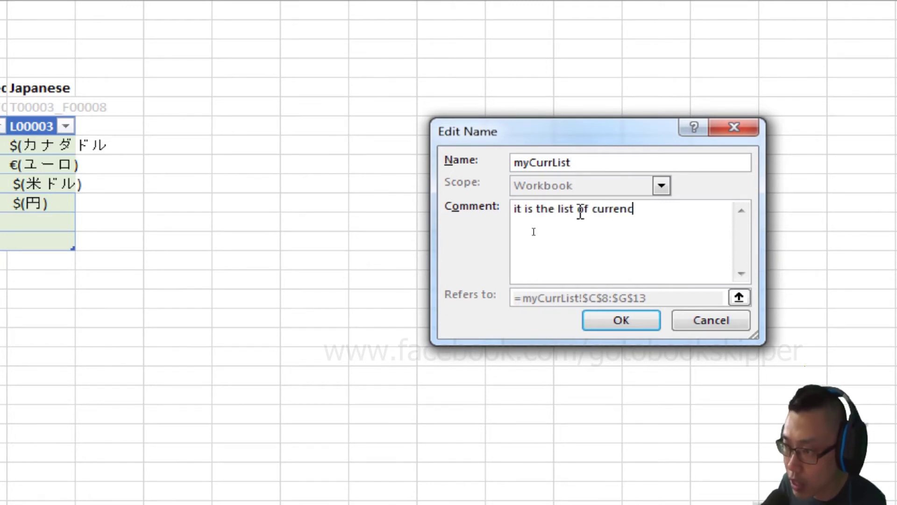
{"action": "left_click", "coordinate": [622, 320]}
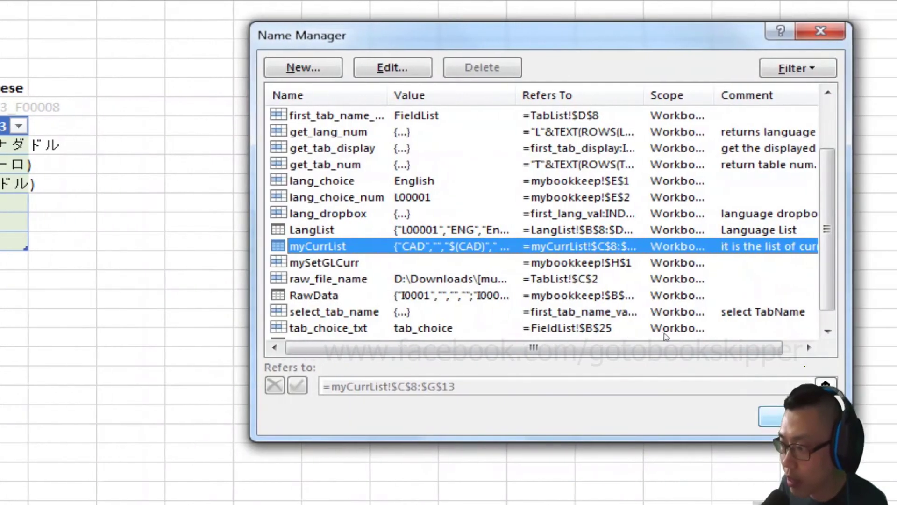
{"action": "left_click", "coordinate": [822, 415]}
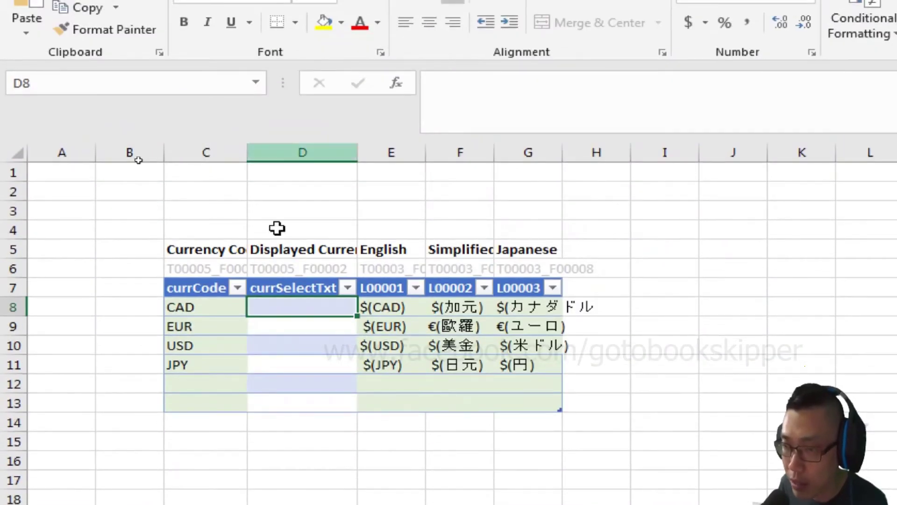
Step: Start an IF formula in D8 with the logical test len([currCode])=3, referencing the whole currCode column
{"action": "type", "text": "="}
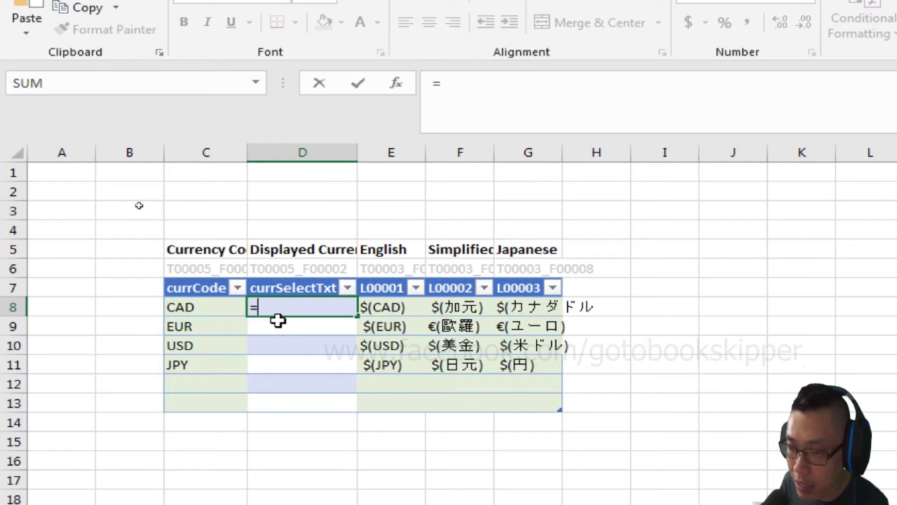
{"action": "type", "text": "if([@currCode"}
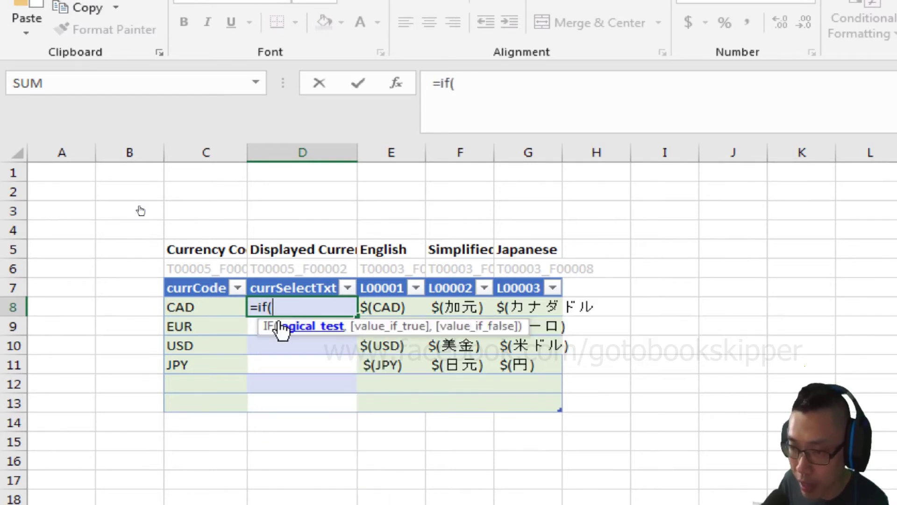
{"action": "key", "text": "Left"}
{"action": "key", "text": "ctrl+shift+Down"}
{"action": "key", "text": "shift+Down"}
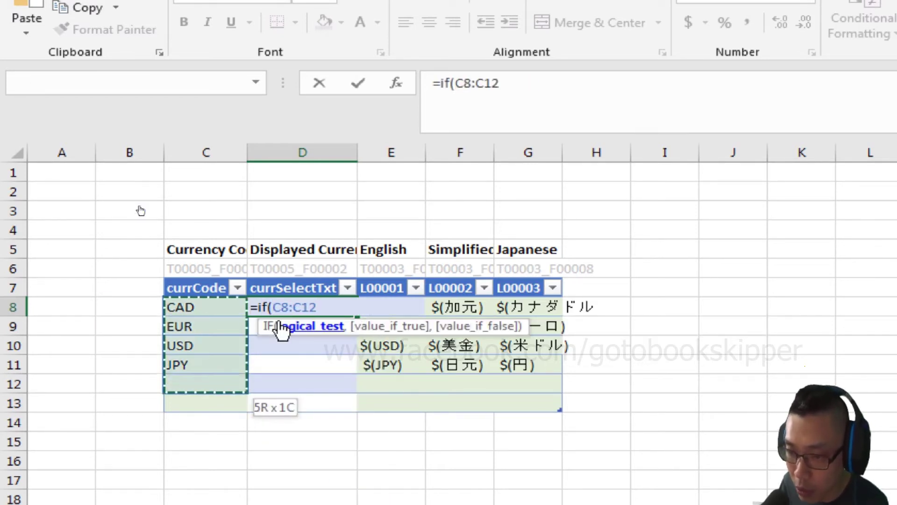
{"action": "key", "text": "shift+Down"}
{"action": "left_click", "coordinate": [467, 81]}
{"action": "type", "text": "len("}
{"action": "key", "text": "End"}
{"action": "type", "text": ")=3,"}
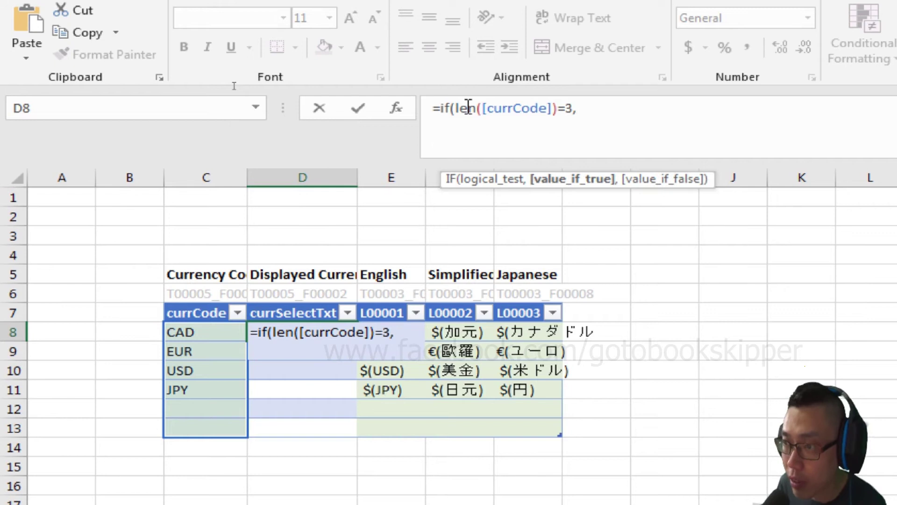
Step: Add index(myCurrList, on a new line as the value-if-true of the D8 formula and make the formula bar taller
{"action": "key", "text": "alt+Return"}
{"action": "type", "text": "index("}
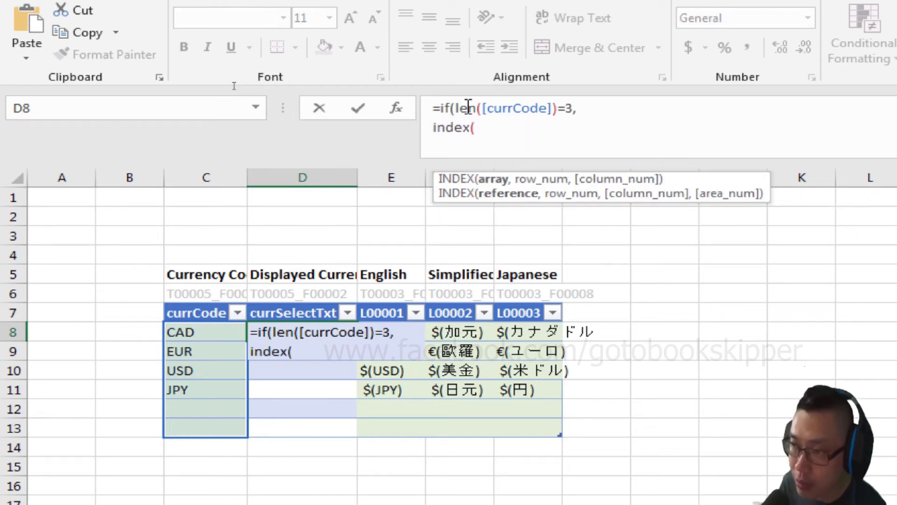
{"action": "type", "text": "myc"}
{"action": "key", "text": "Tab"}
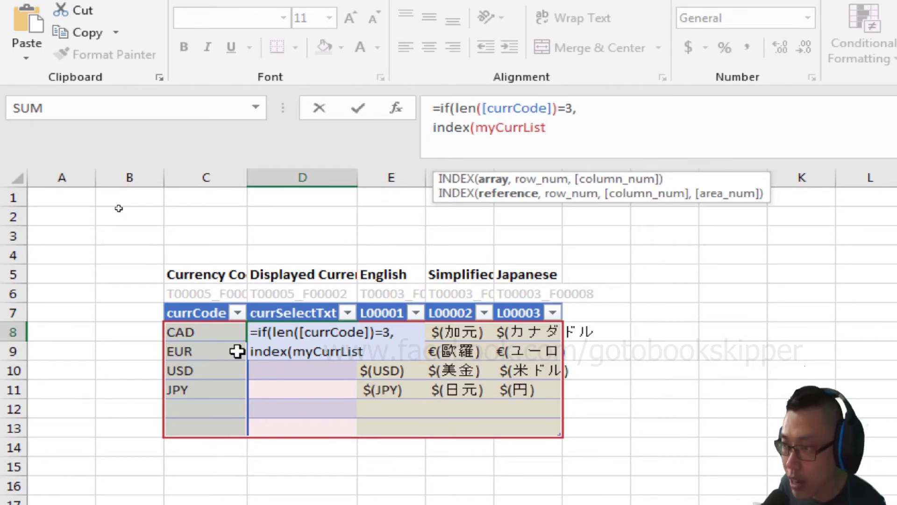
{"action": "type", "text": ","}
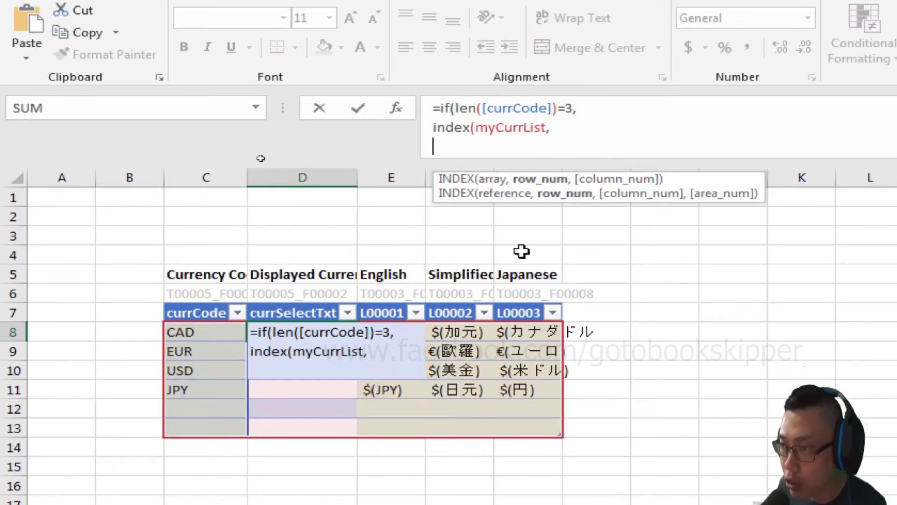
{"action": "left_click_drag", "start_coordinate": [567, 159], "coordinate": [578, 208]}
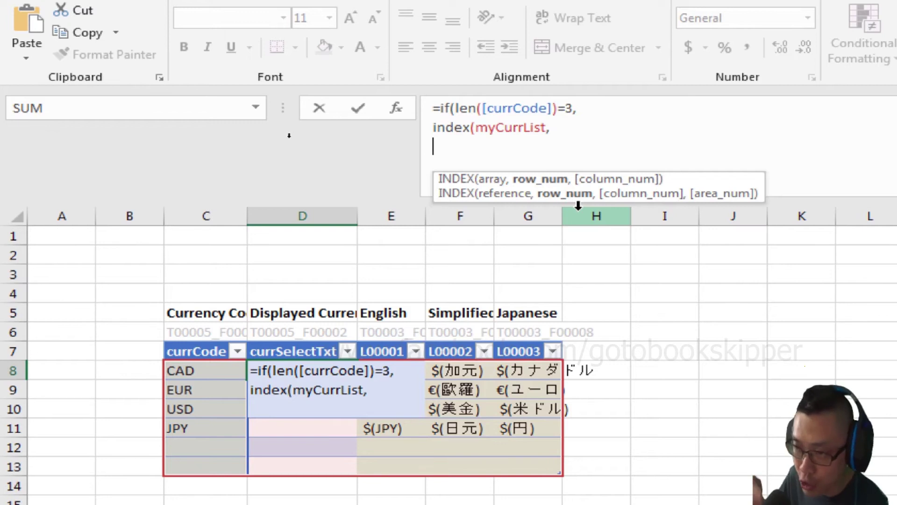
{"action": "type", "text": "match("}
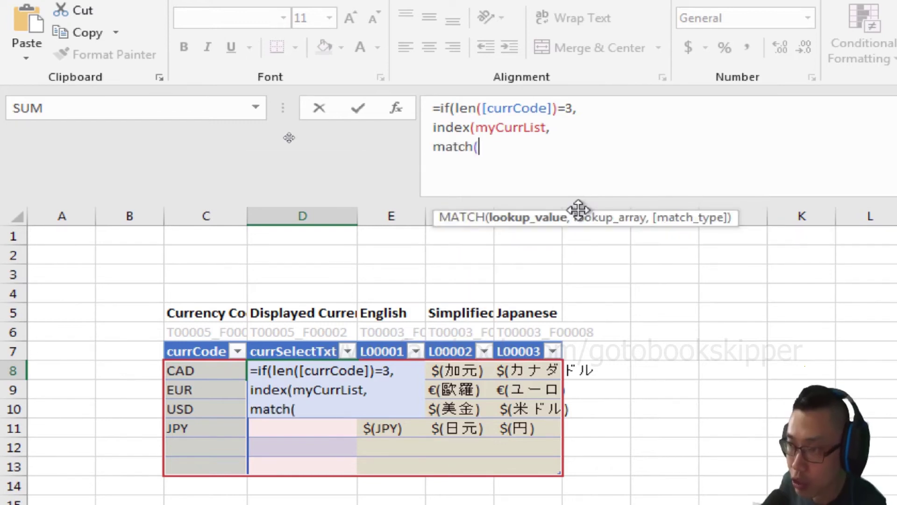
{"action": "left_click", "coordinate": [219, 367]}
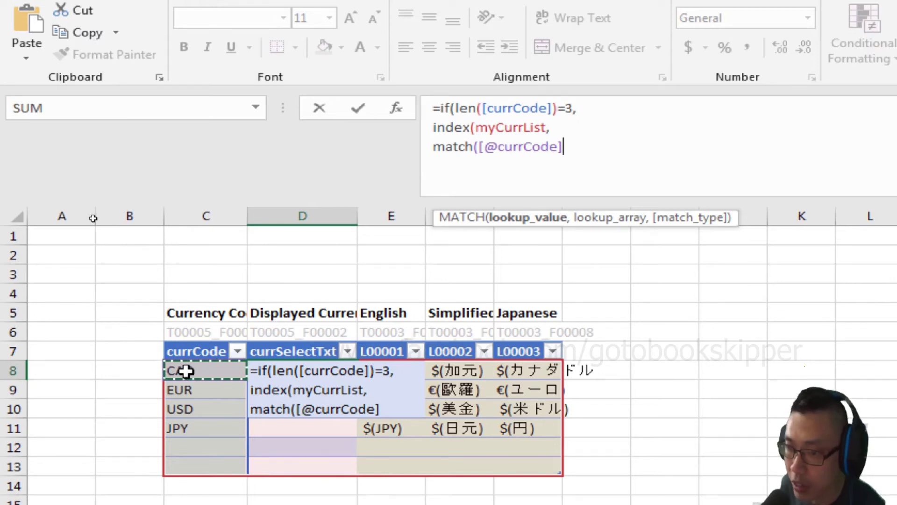
{"action": "type", "text": ","}
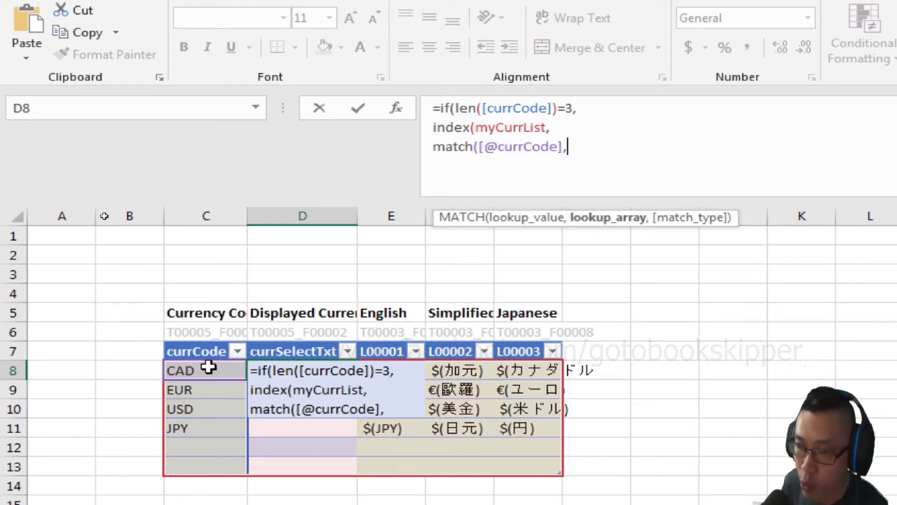
{"action": "left_click_drag", "start_coordinate": [204, 367], "coordinate": [210, 470]}
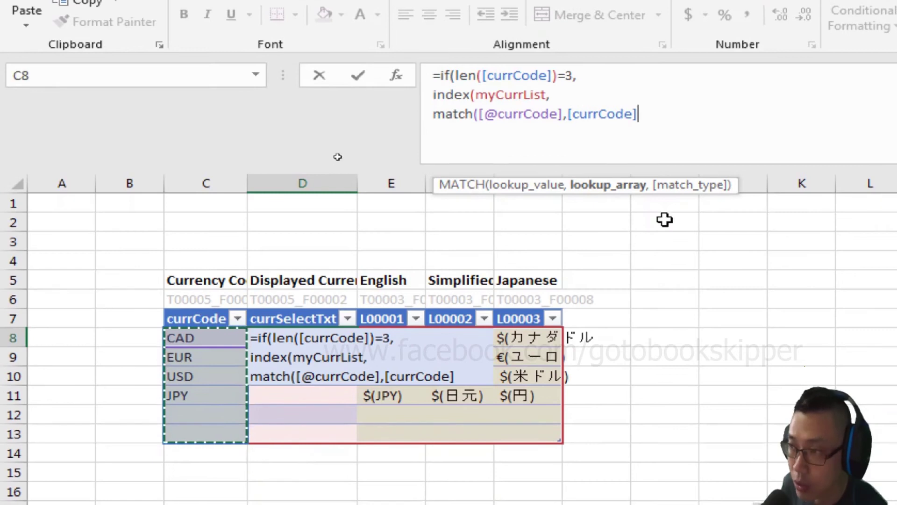
{"action": "type", "text": ",0),"}
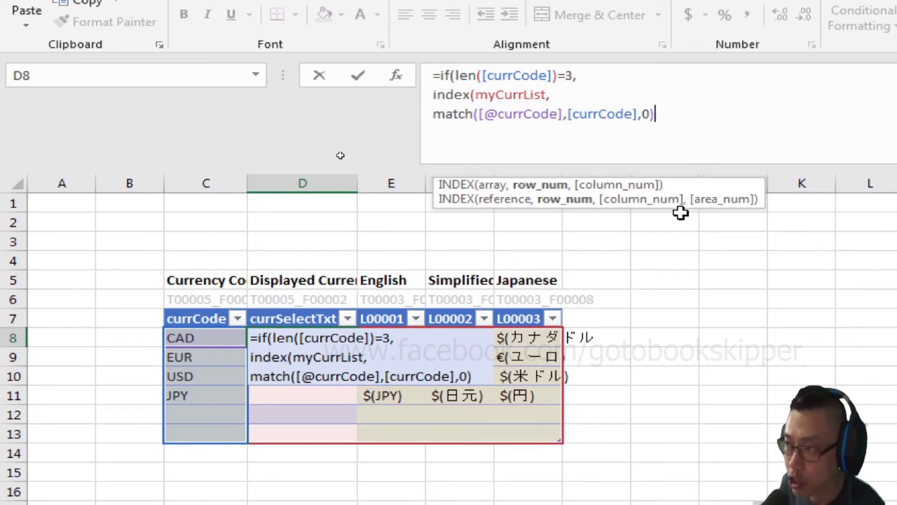
Step: Enter match(lang_choice_num,myCurrList[#Headers],0) on a new line as the INDEX column argument, referencing the language code cell on mybookkeep
{"action": "key", "text": "alt+Return"}
{"action": "type", "text": "match("}
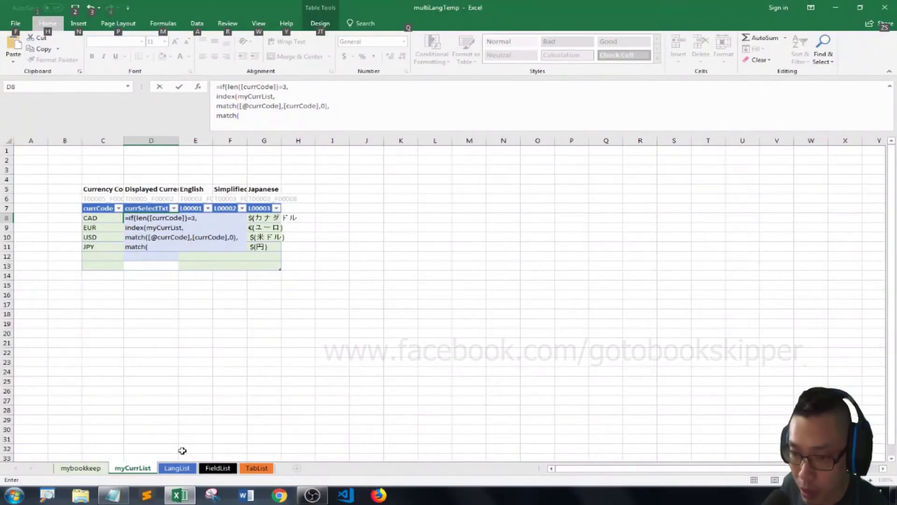
{"action": "left_click", "coordinate": [81, 467]}
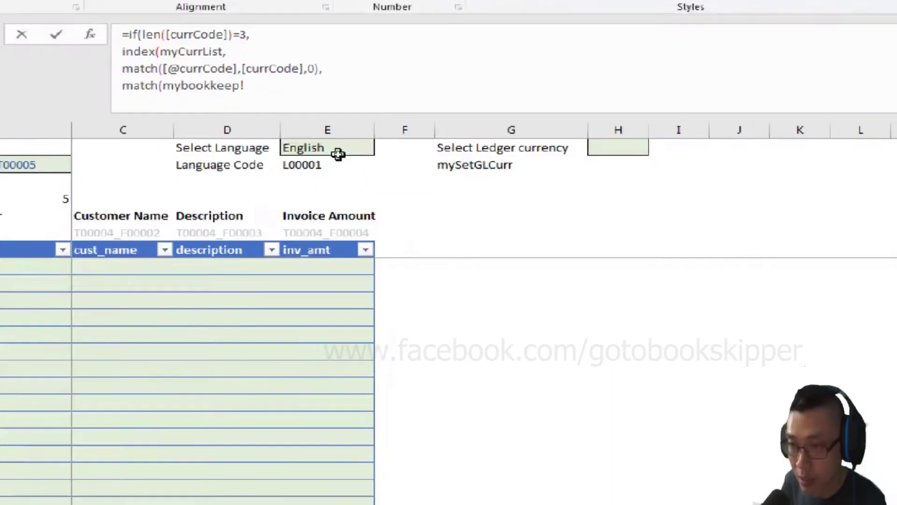
{"action": "left_click", "coordinate": [319, 161]}
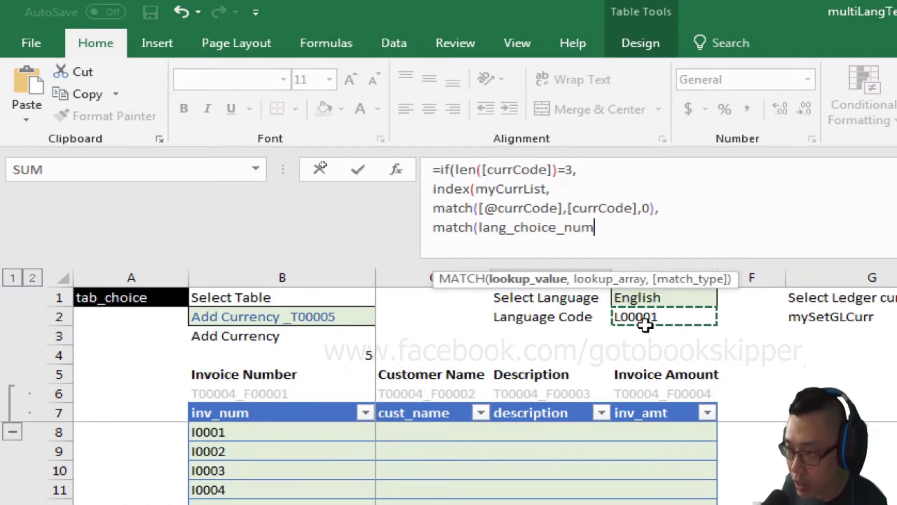
{"action": "type", "text": ","}
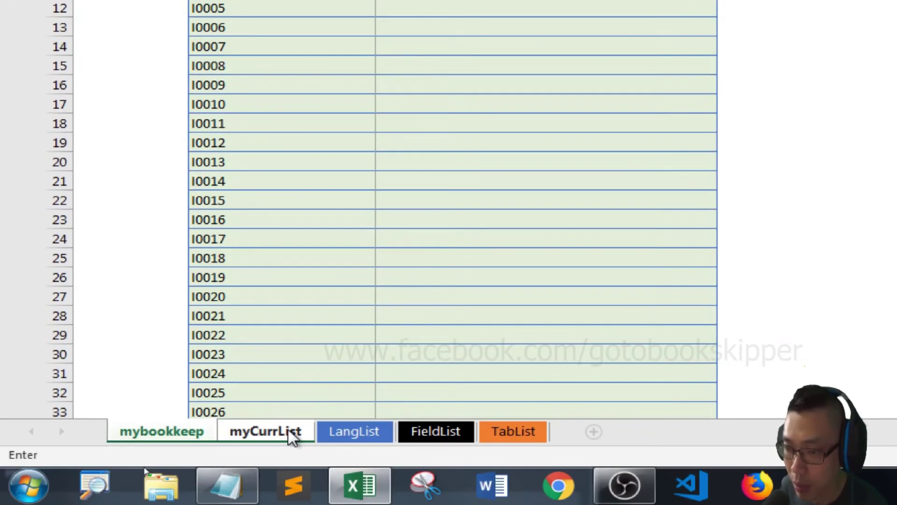
{"action": "left_click", "coordinate": [290, 433]}
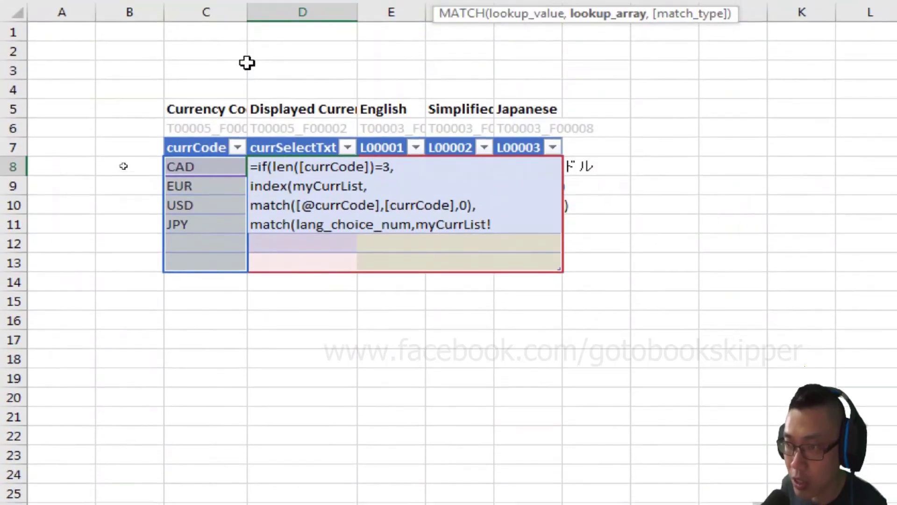
{"action": "left_click_drag", "start_coordinate": [202, 147], "coordinate": [542, 149]}
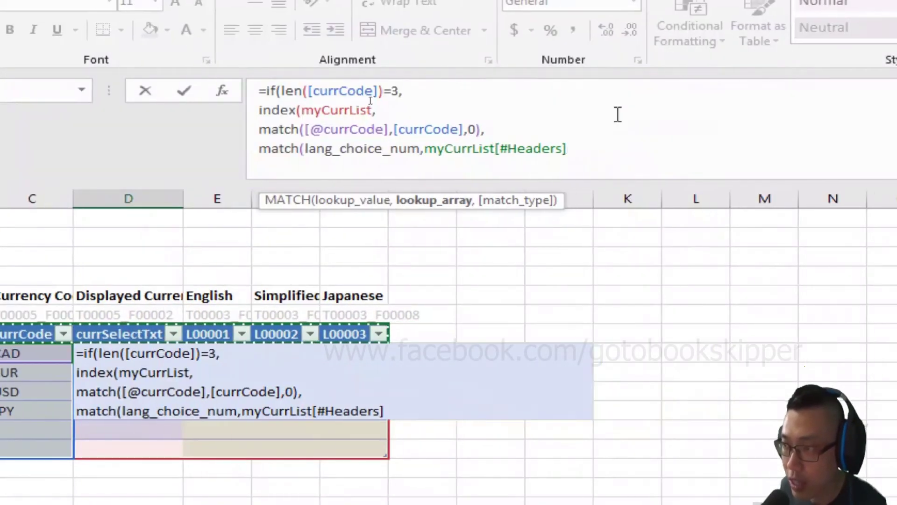
{"action": "type", "text": ",0)"}
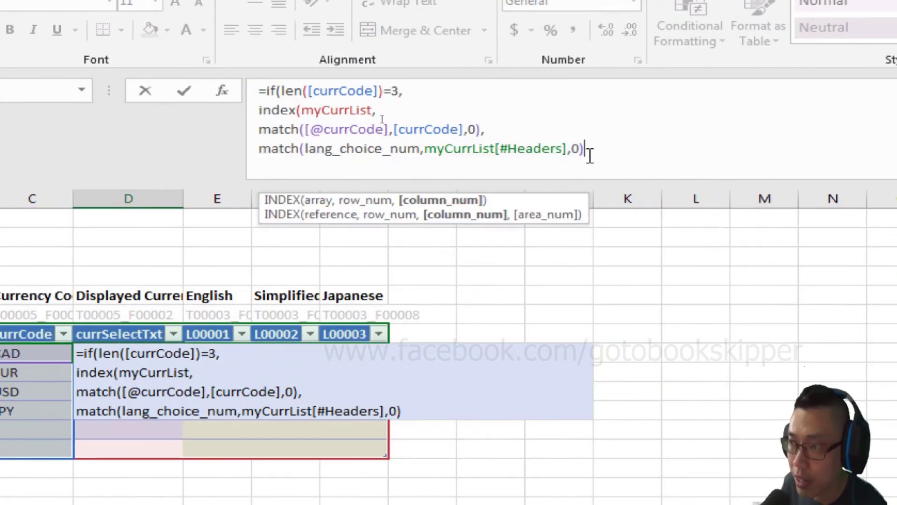
Step: Close the INDEX and IF parentheses on a new line, commit the currSelectTxt formula and reselect D8
{"action": "key", "text": "alt+Return"}
{"action": "type", "text": ")"}
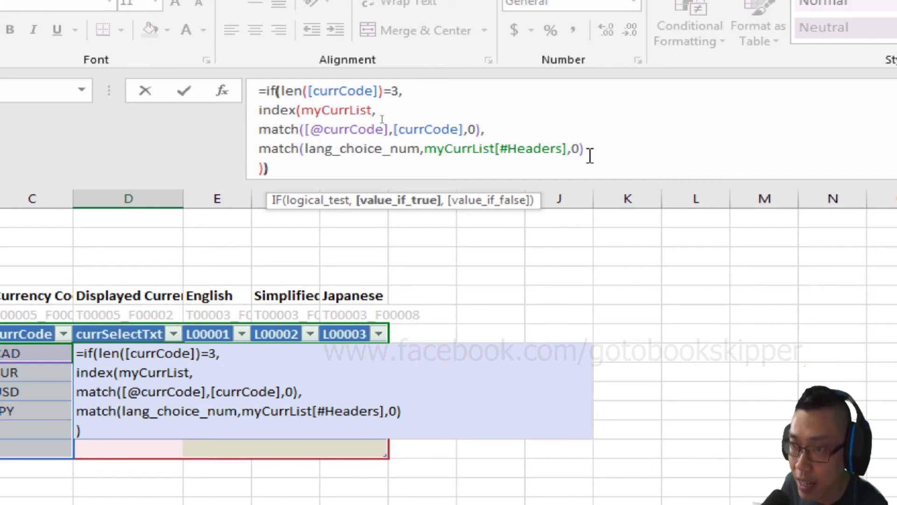
{"action": "type", "text": ")"}
{"action": "key", "text": "Return"}
{"action": "key", "text": "Left"}
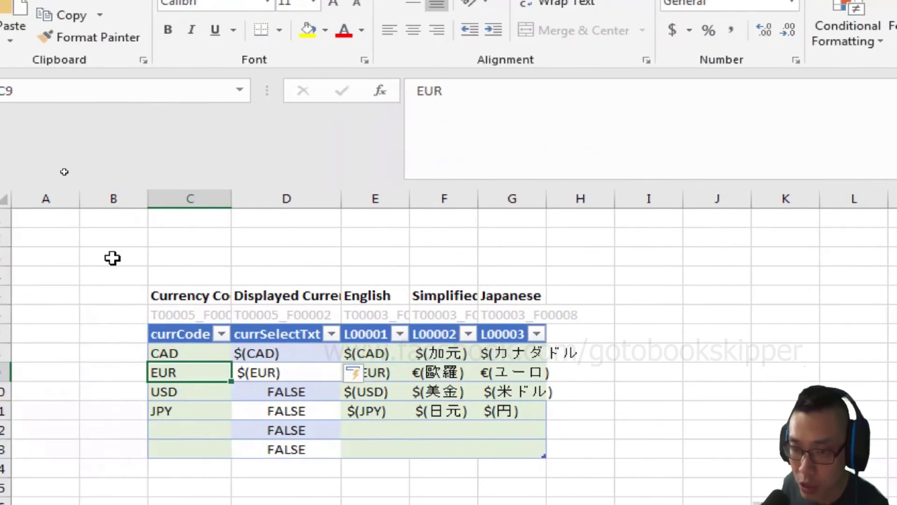
{"action": "key", "text": "Right"}
{"action": "key", "text": "Up"}
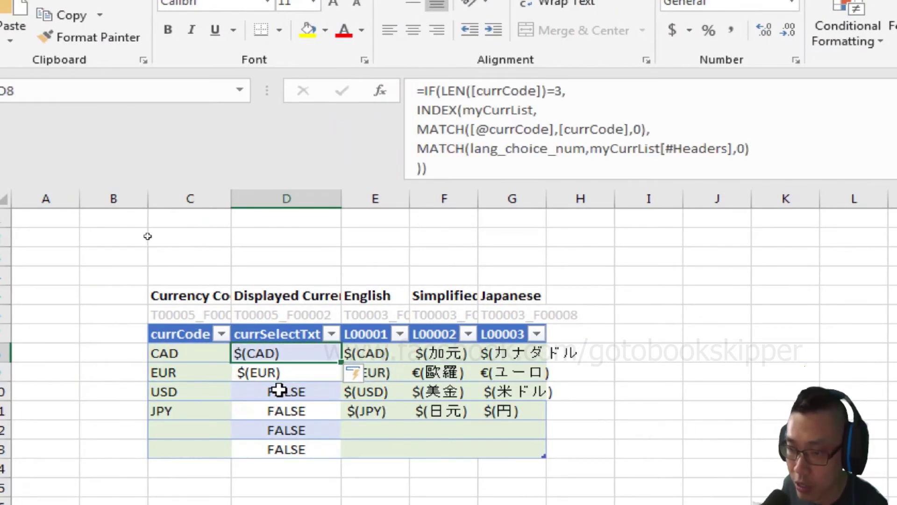
Step: Recommit the currSelectTxt formula in D8 and re-enter the USD code in C10 to refresh its label
{"action": "left_click", "coordinate": [521, 92]}
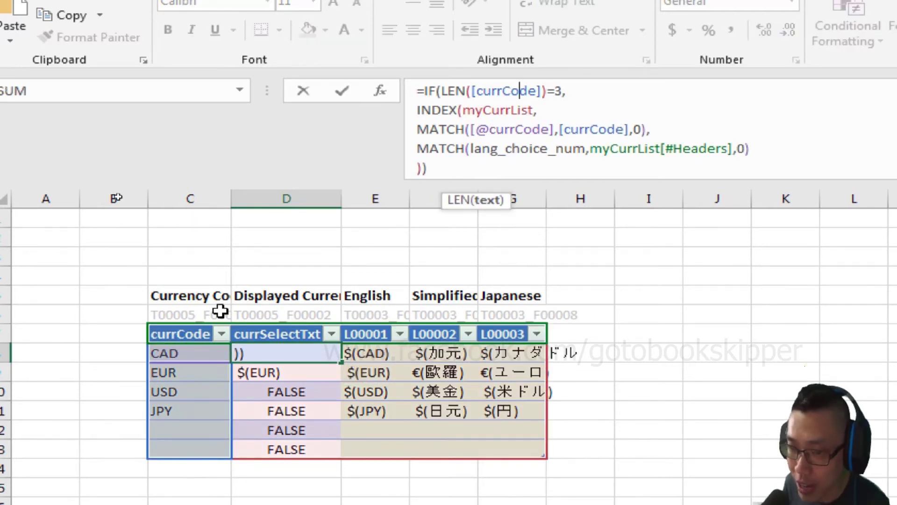
{"action": "key", "text": "Return"}
{"action": "key", "text": "Return"}
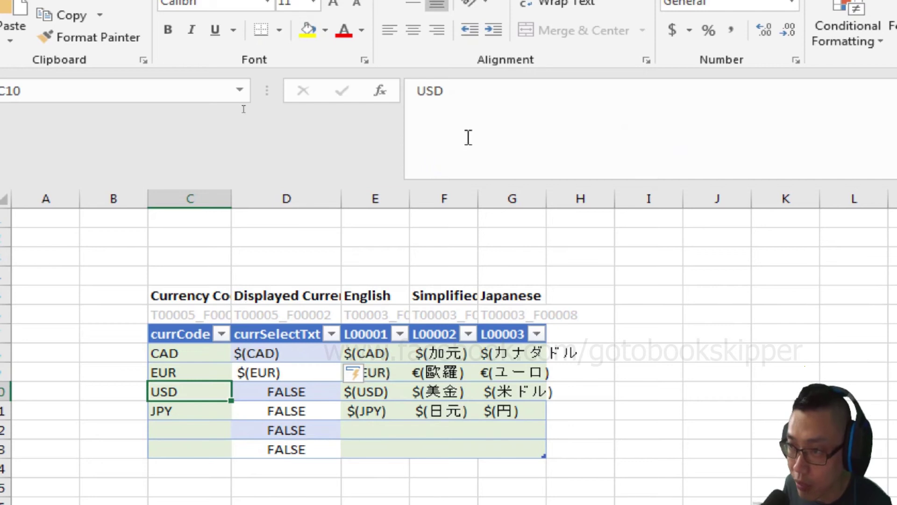
{"action": "left_click", "coordinate": [486, 117]}
{"action": "key", "text": "BackSpace"}
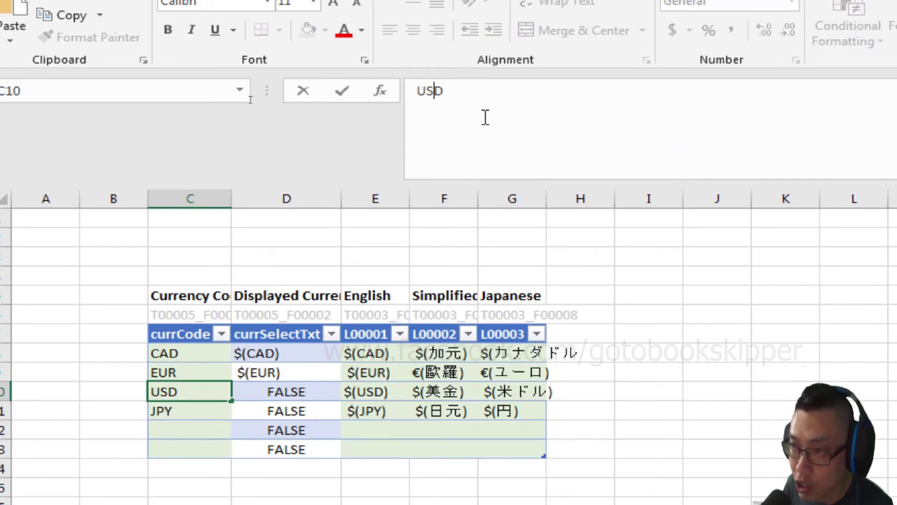
{"action": "key", "text": "Return"}
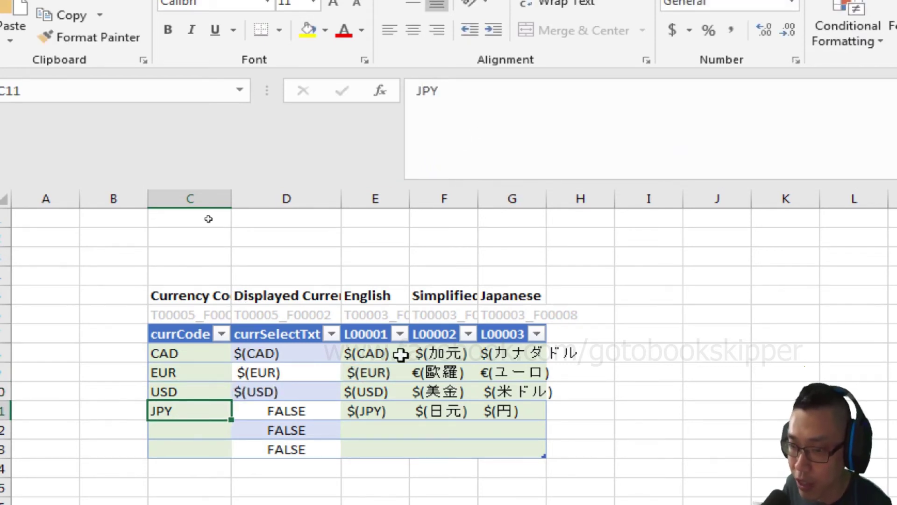
Step: Re-enter the JPY code in C11 of the currCode column to refresh its currSelectTxt label
{"action": "key", "text": "Up"}
{"action": "key", "text": "Right"}
{"action": "left_click", "coordinate": [214, 411]}
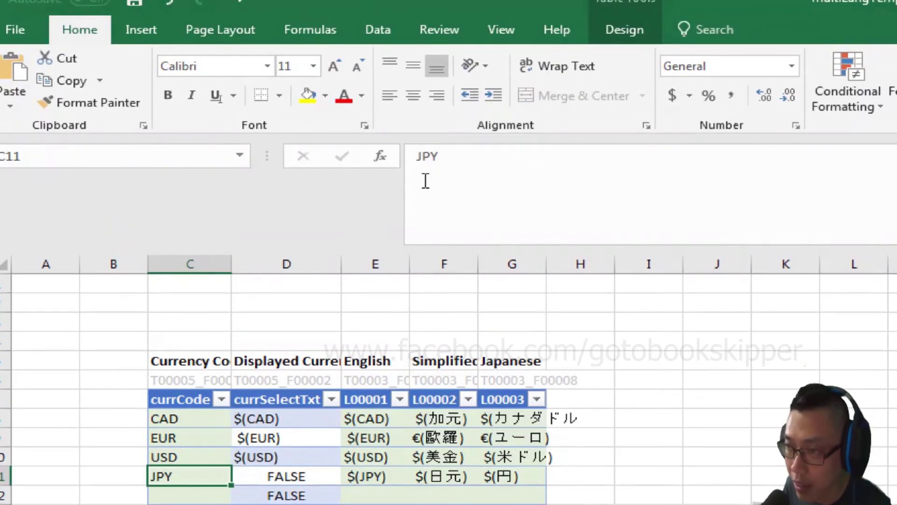
{"action": "left_click", "coordinate": [425, 181]}
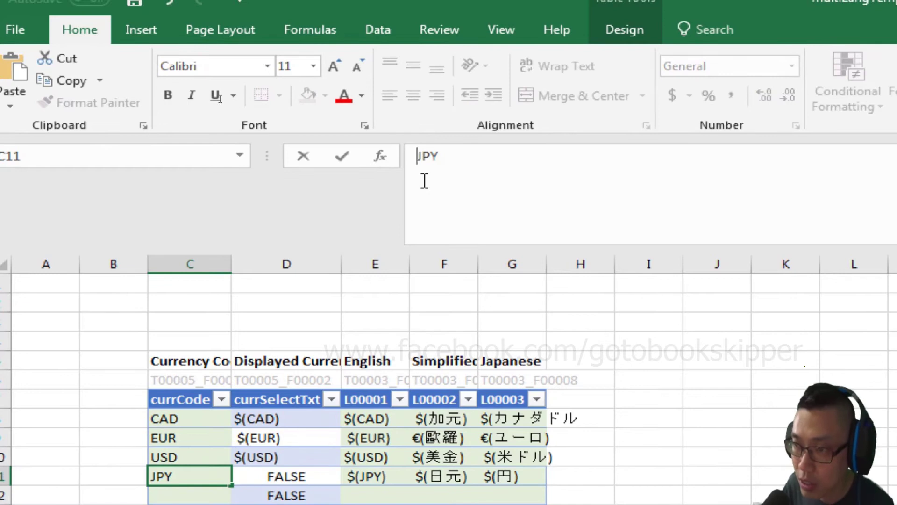
{"action": "key", "text": "Return"}
{"action": "key", "text": "Return"}
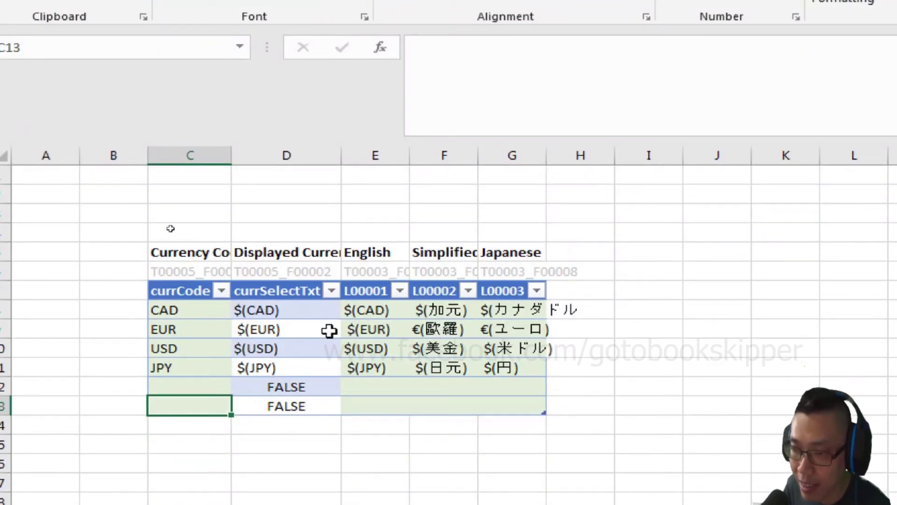
Step: Add "" as the value-if-false of the IF formula in D8 and check the column's empty rows D12 and D13
{"action": "left_click", "coordinate": [293, 386]}
{"action": "key", "text": "Up"}
{"action": "key", "text": "Up"}
{"action": "key", "text": "Up"}
{"action": "key", "text": "Up"}
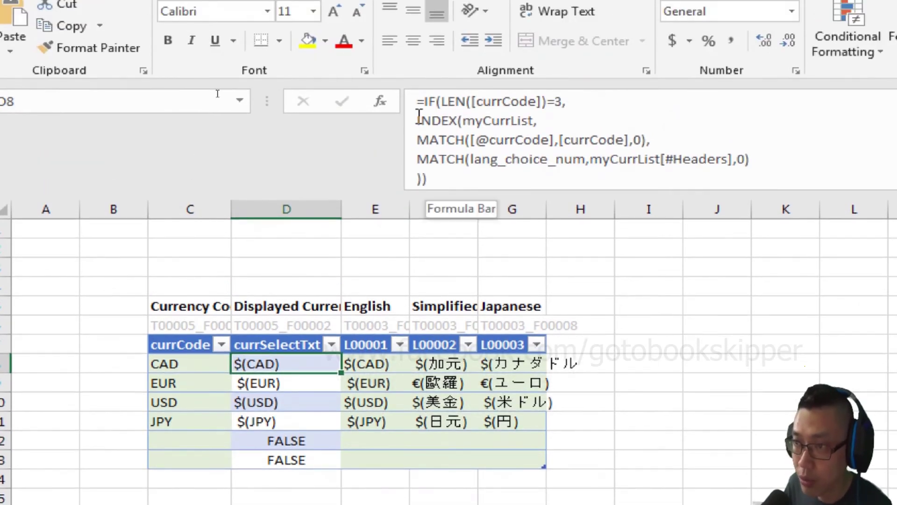
{"action": "left_click", "coordinate": [428, 185]}
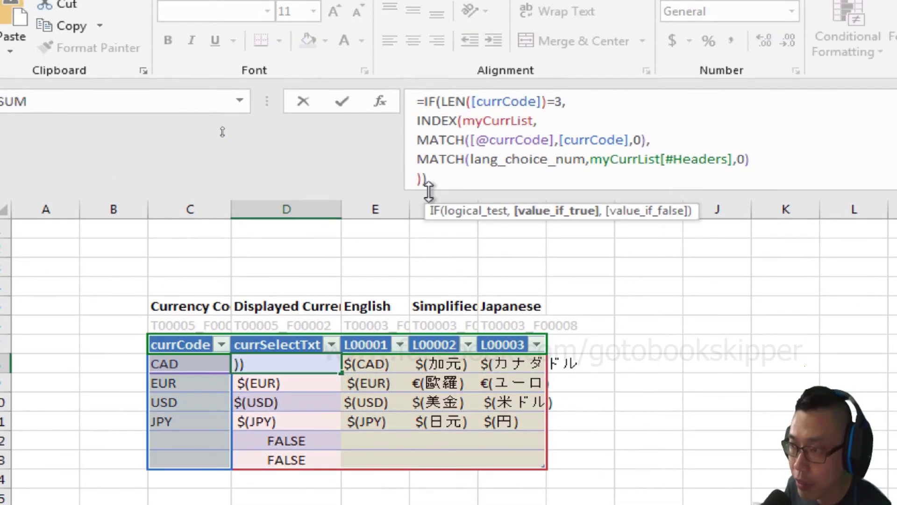
{"action": "type", "text": ","}
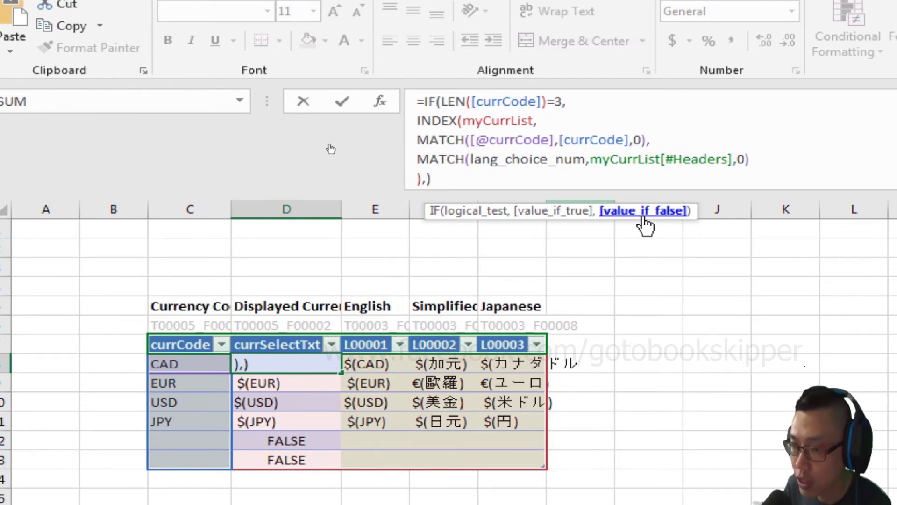
{"action": "type", "text": "\"\""}
{"action": "key", "text": "Return"}
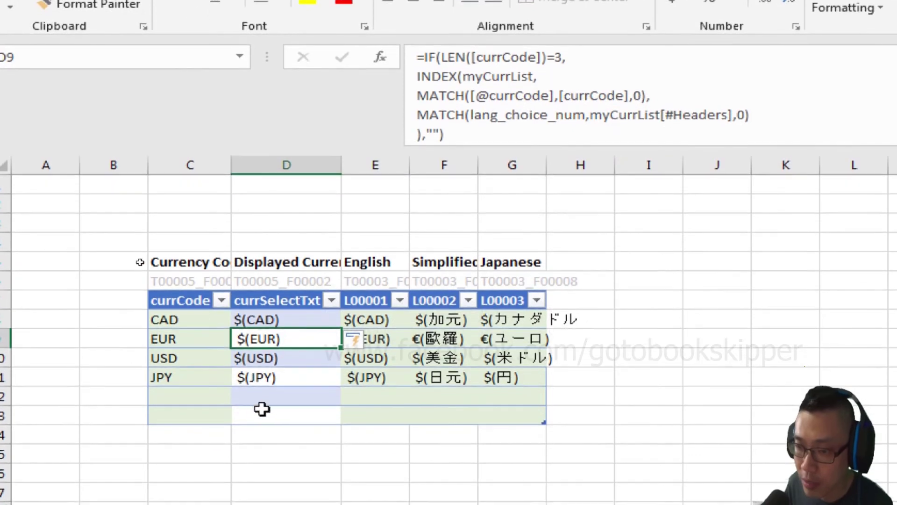
{"action": "left_click", "coordinate": [268, 406]}
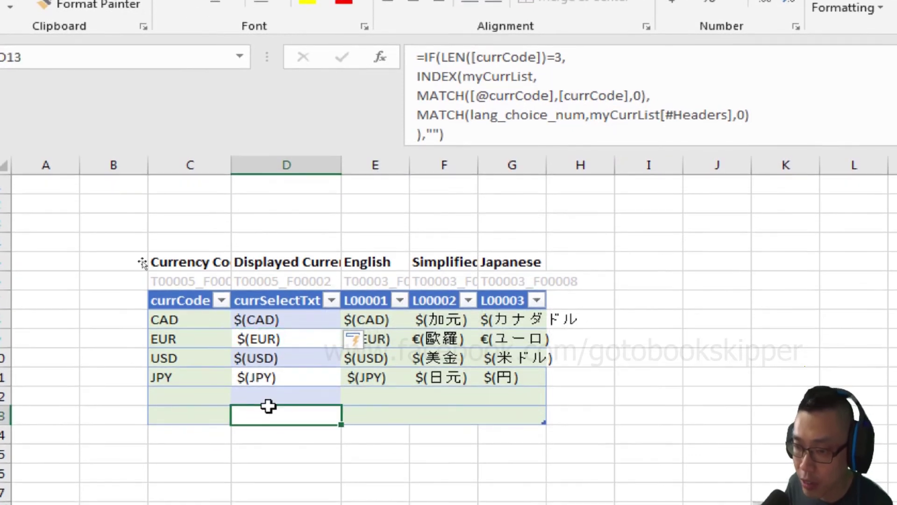
{"action": "left_click", "coordinate": [273, 400]}
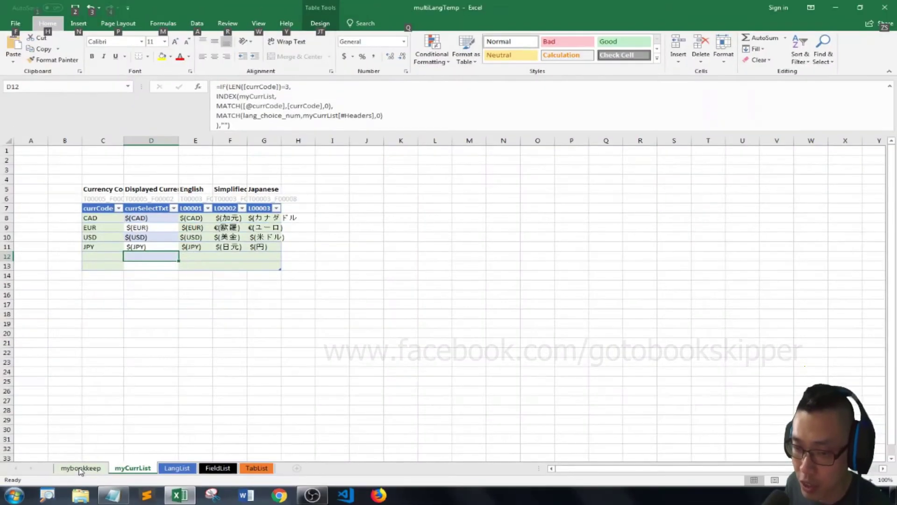
Step: Copy the table selector block A1:B3 from the mybookkeep sheet and paste it at A1 of myCurrList
{"action": "left_click", "coordinate": [80, 468]}
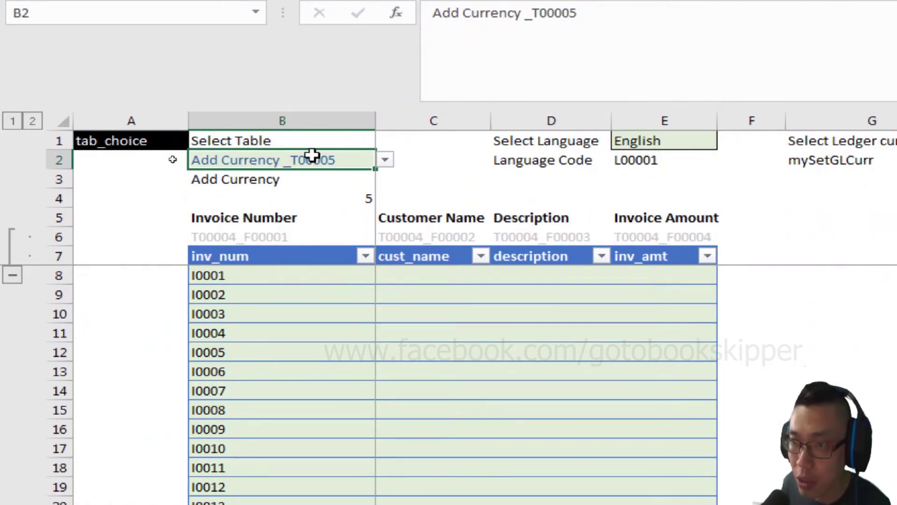
{"action": "left_click", "coordinate": [435, 159]}
{"action": "key", "text": "Return"}
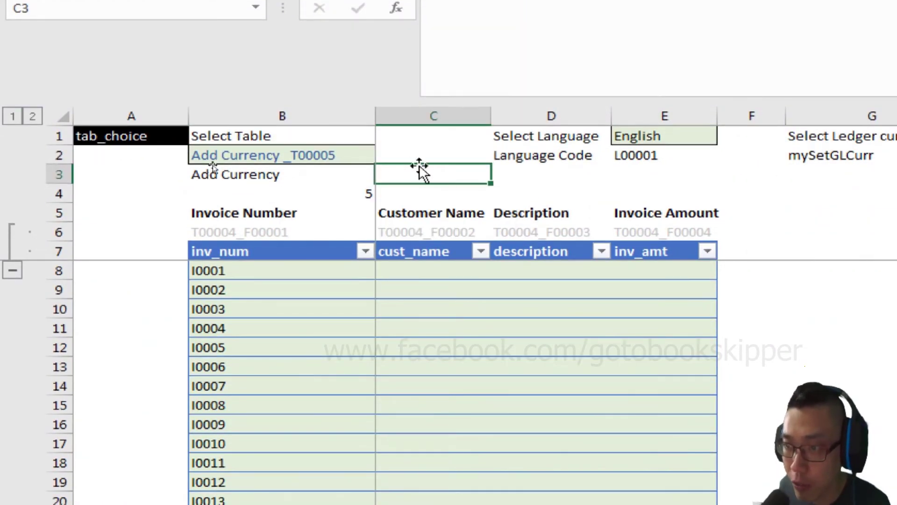
{"action": "key", "text": "Left"}
{"action": "key", "text": "shift+Up"}
{"action": "key", "text": "shift+Up"}
{"action": "key", "text": "shift+Left"}
{"action": "key", "text": "ctrl+c"}
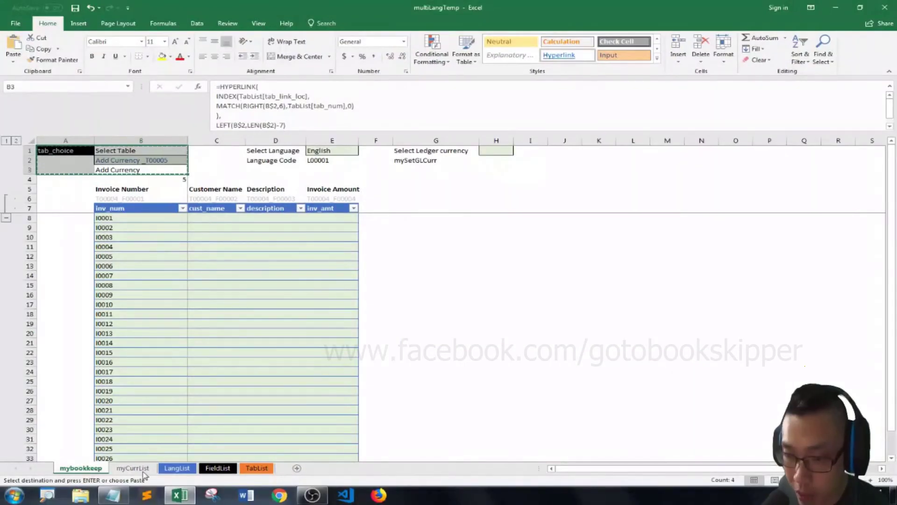
{"action": "left_click", "coordinate": [140, 469]}
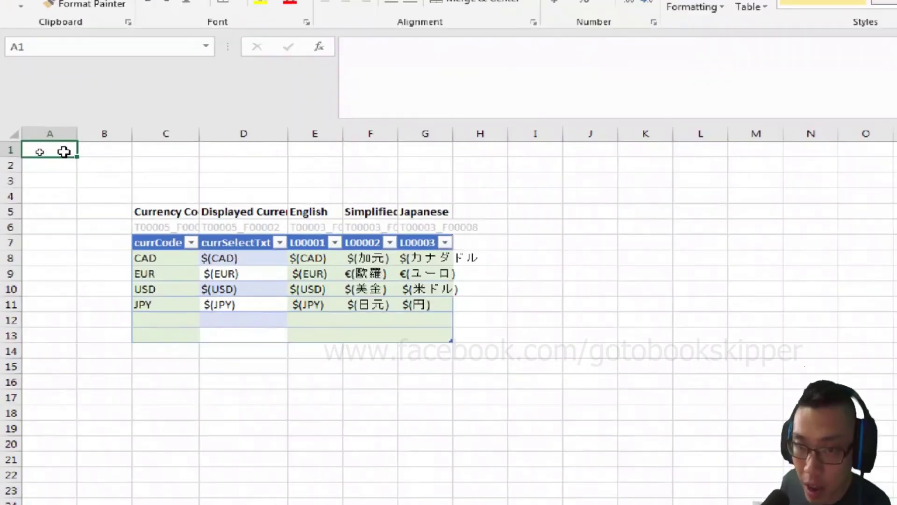
{"action": "key", "text": "ctrl+v"}
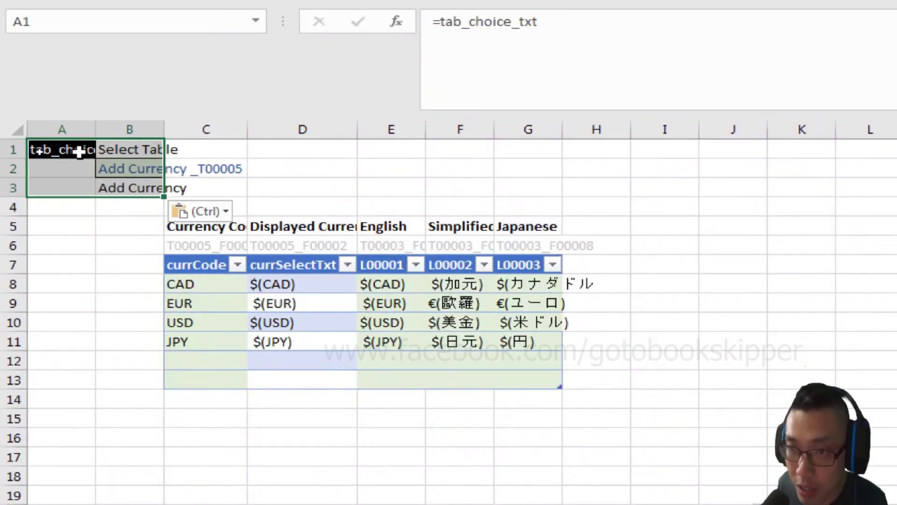
Step: Choose mybookkeep_T00004 in the pasted table selector on myCurrList and follow its hyperlink in B3
{"action": "left_click", "coordinate": [133, 152]}
{"action": "left_click", "coordinate": [144, 164]}
{"action": "left_click", "coordinate": [170, 171]}
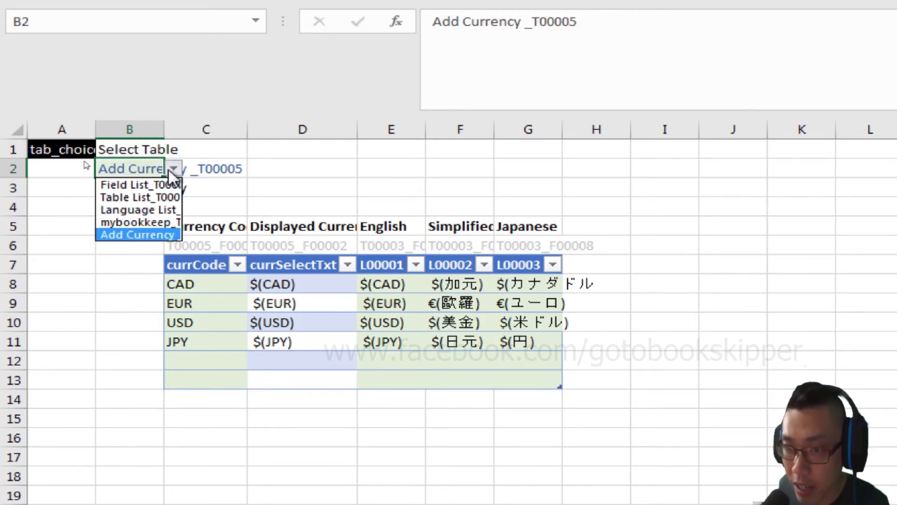
{"action": "left_click", "coordinate": [145, 220]}
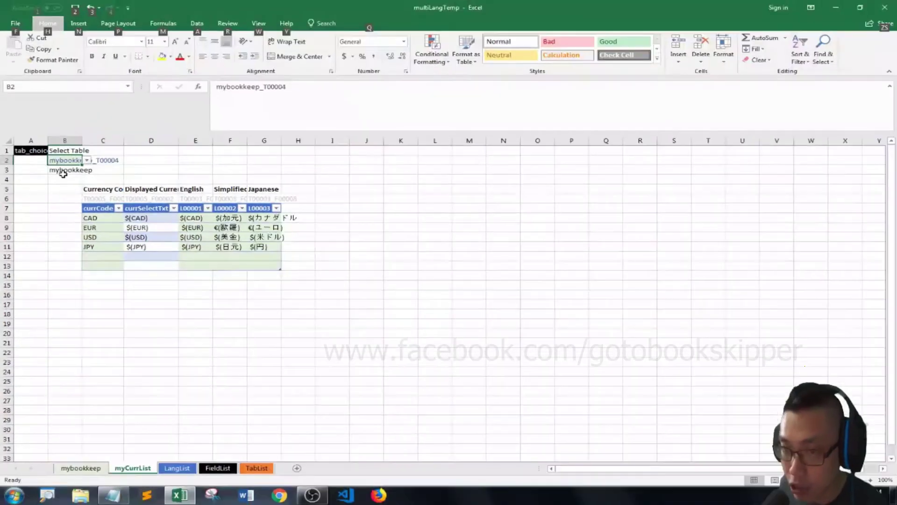
{"action": "left_click", "coordinate": [66, 172]}
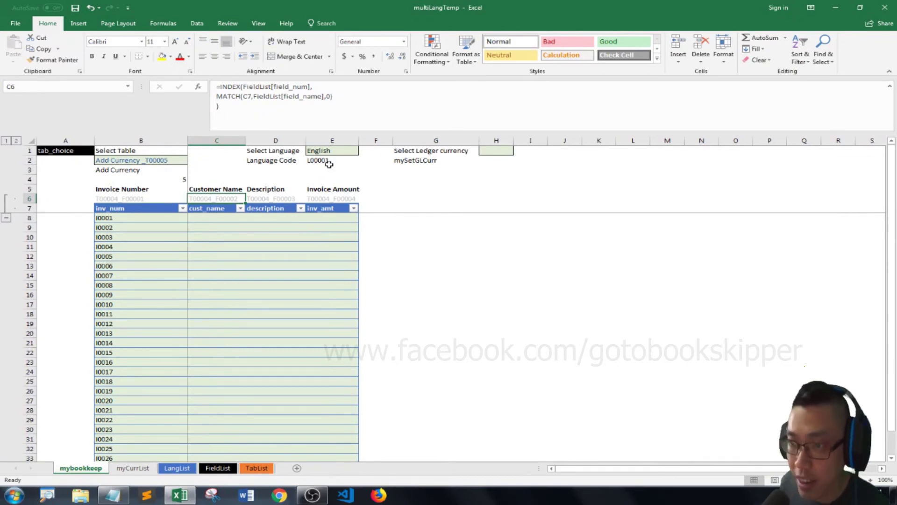
Step: Set the language selection in E1 of mybookkeep to 日本語
{"action": "left_click", "coordinate": [496, 151]}
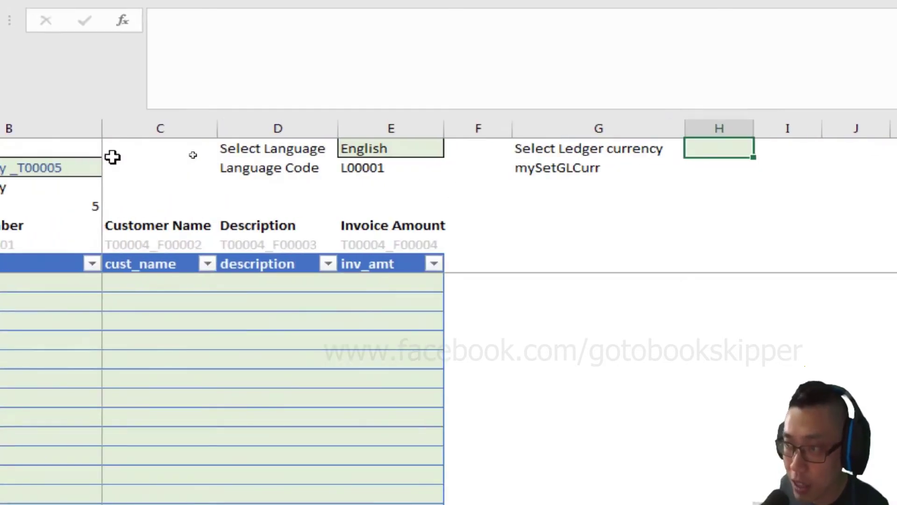
{"action": "left_click", "coordinate": [429, 155]}
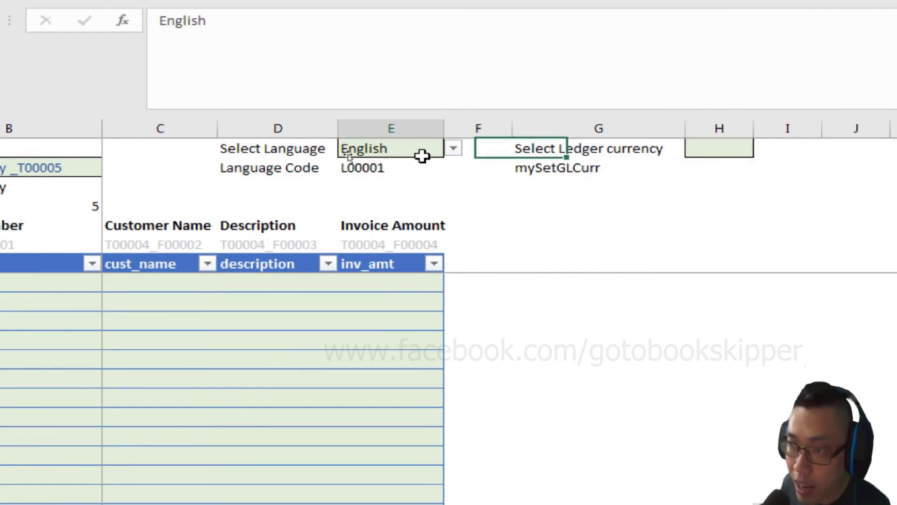
{"action": "left_click", "coordinate": [454, 149]}
{"action": "left_click", "coordinate": [371, 189]}
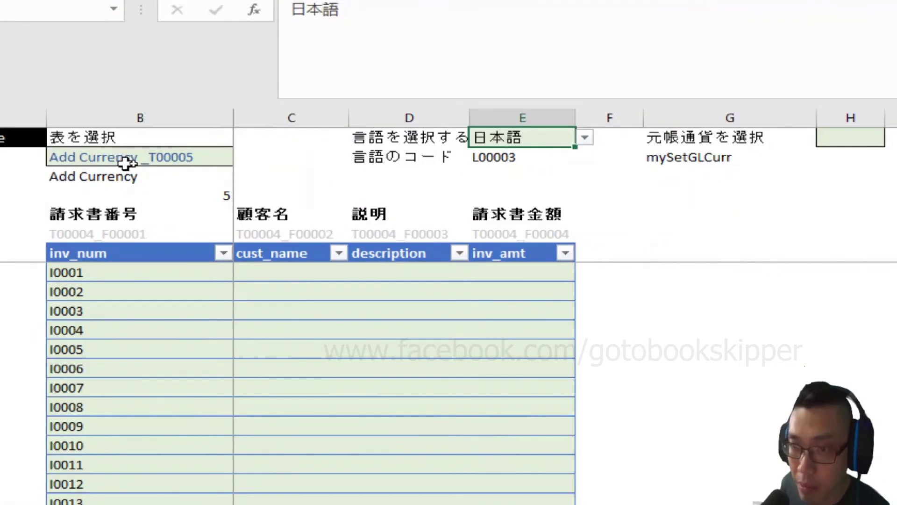
Step: Choose 通貨を追加_T00005 in the mybookkeep table selector, follow its hyperlink and inspect the currSelectTxt formula in D8 of myCurrList
{"action": "left_click", "coordinate": [135, 163]}
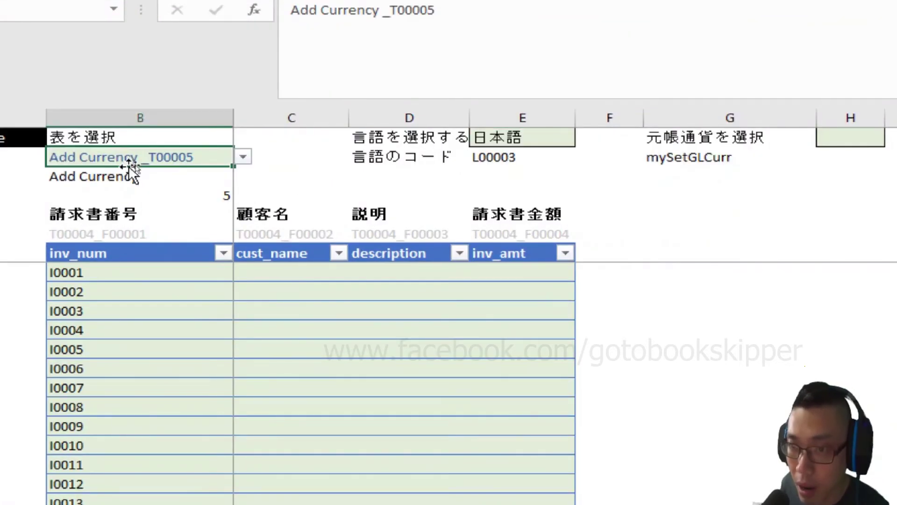
{"action": "left_click", "coordinate": [244, 157]}
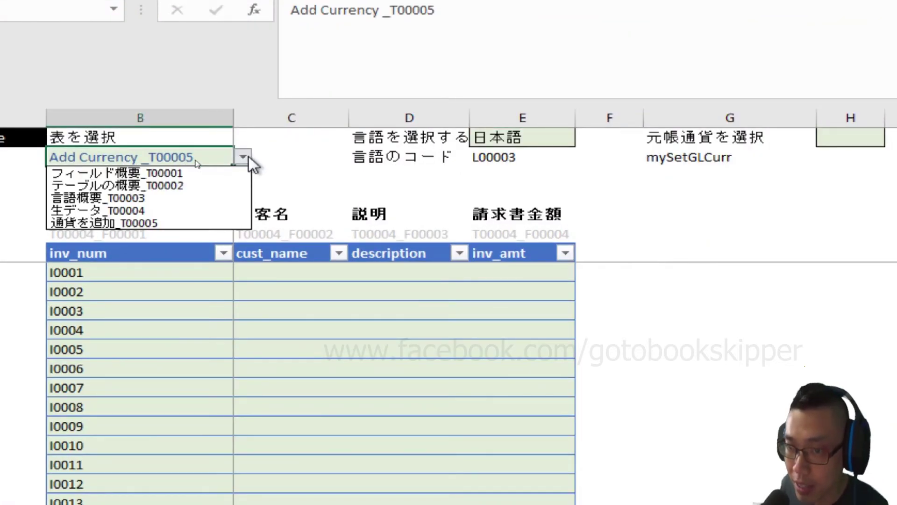
{"action": "left_click", "coordinate": [139, 222]}
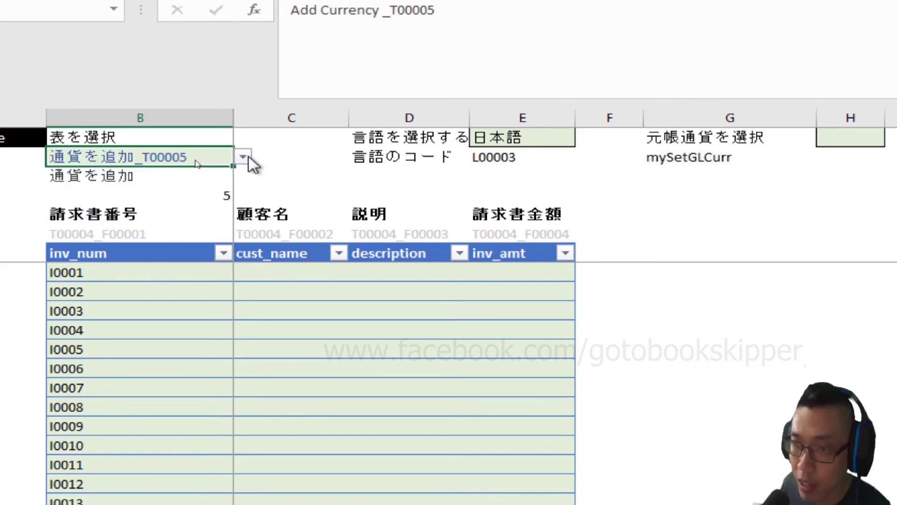
{"action": "left_click", "coordinate": [115, 180]}
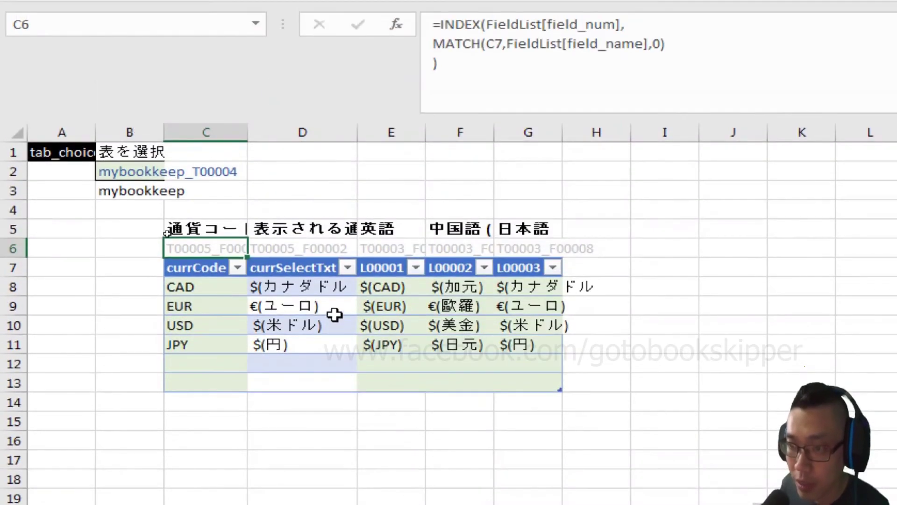
{"action": "left_click", "coordinate": [300, 292]}
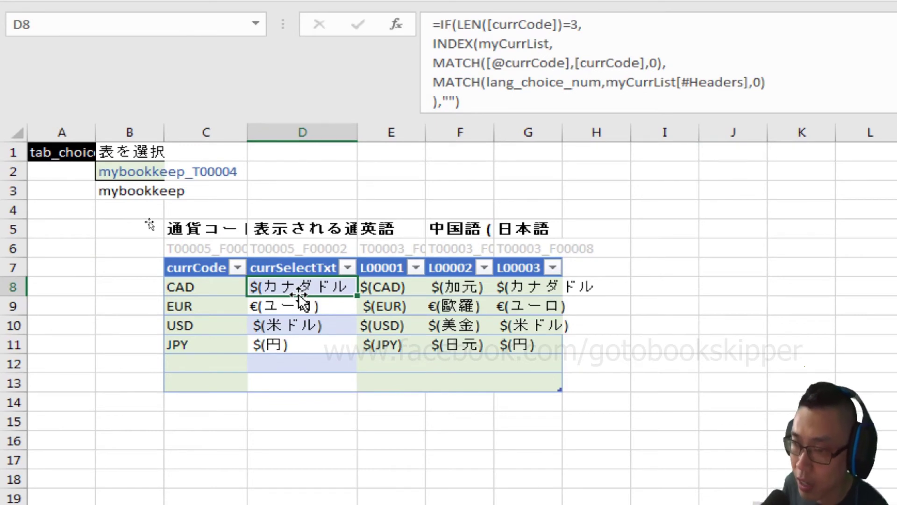
Step: Auto-fit the width of column B on myCurrList so the table selector's options fit
{"action": "left_click", "coordinate": [155, 171]}
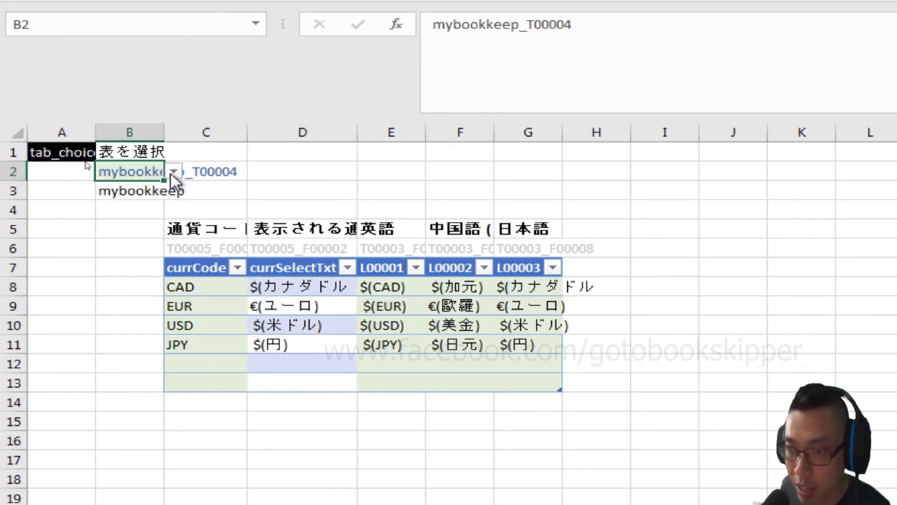
{"action": "left_click", "coordinate": [174, 172]}
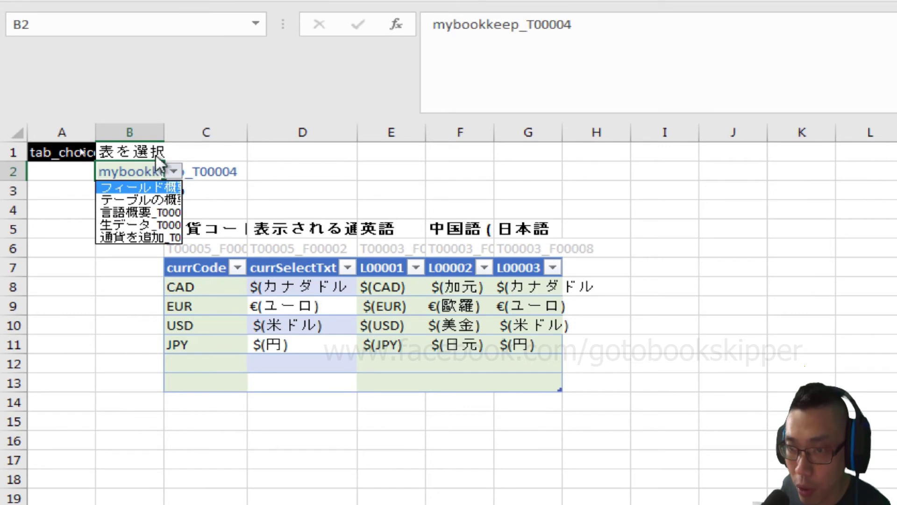
{"action": "left_click", "coordinate": [165, 129]}
{"action": "double_click", "coordinate": [164, 128]}
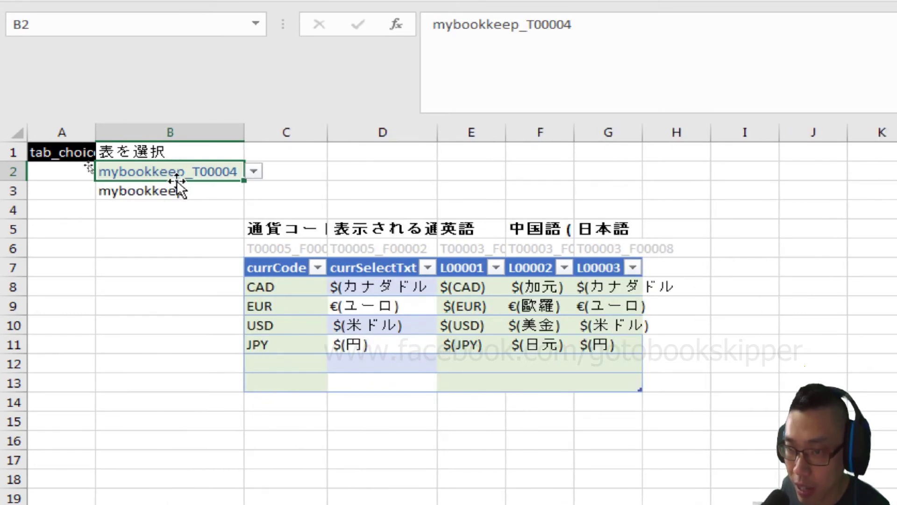
Step: Choose 生データ_T00004 in the myCurrList table selector and follow its hyperlink to the mybookkeep sheet
{"action": "left_click", "coordinate": [254, 172]}
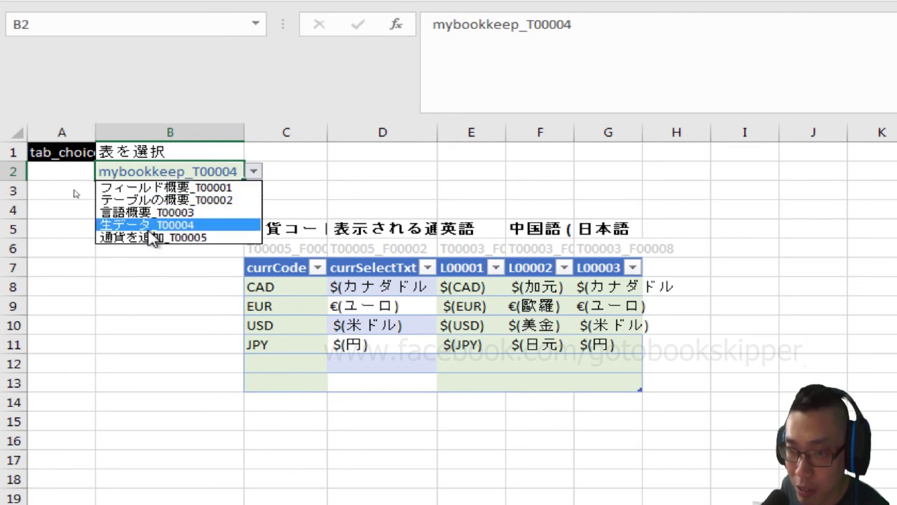
{"action": "left_click", "coordinate": [159, 226]}
{"action": "left_click", "coordinate": [130, 188]}
{"action": "left_click", "coordinate": [130, 188]}
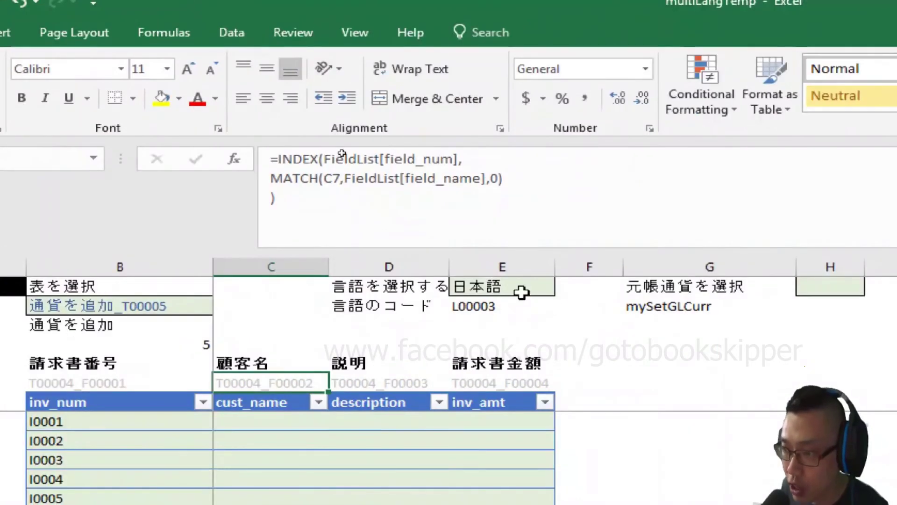
Step: Set the language selection in E1 of mybookkeep to English
{"action": "left_click", "coordinate": [521, 292]}
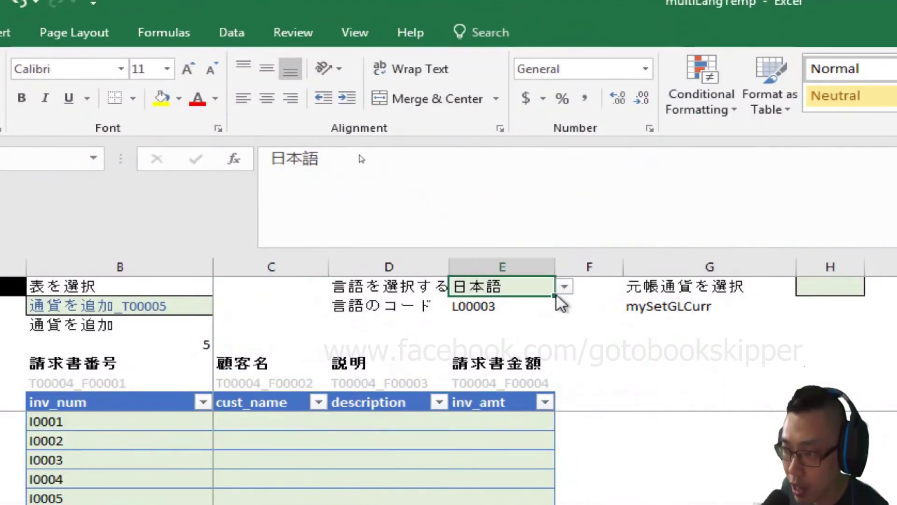
{"action": "left_click", "coordinate": [563, 289]}
{"action": "key", "text": "Up"}
{"action": "key", "text": "Up"}
{"action": "key", "text": "Return"}
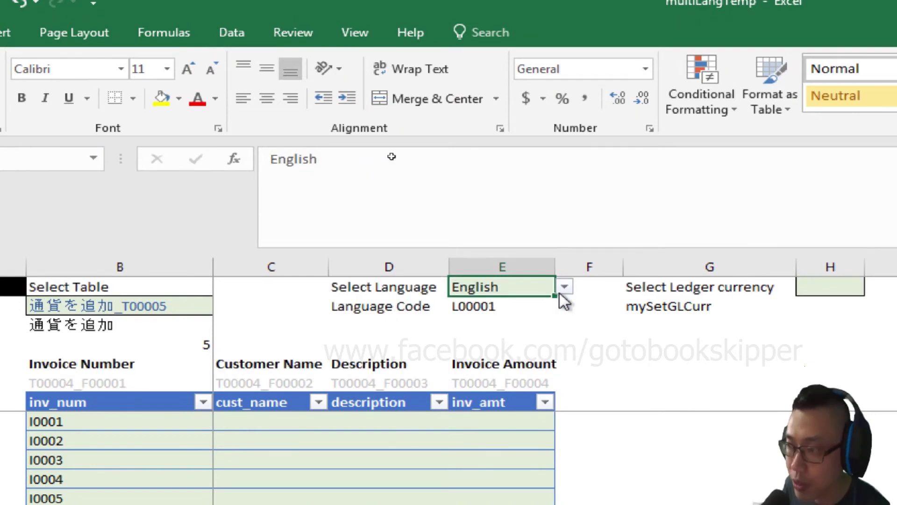
Step: Enter the absolute reference =myCurrList!$D$8 in cell G4 of mybookkeep, clearing the placeholder text there
{"action": "left_click", "coordinate": [856, 285]}
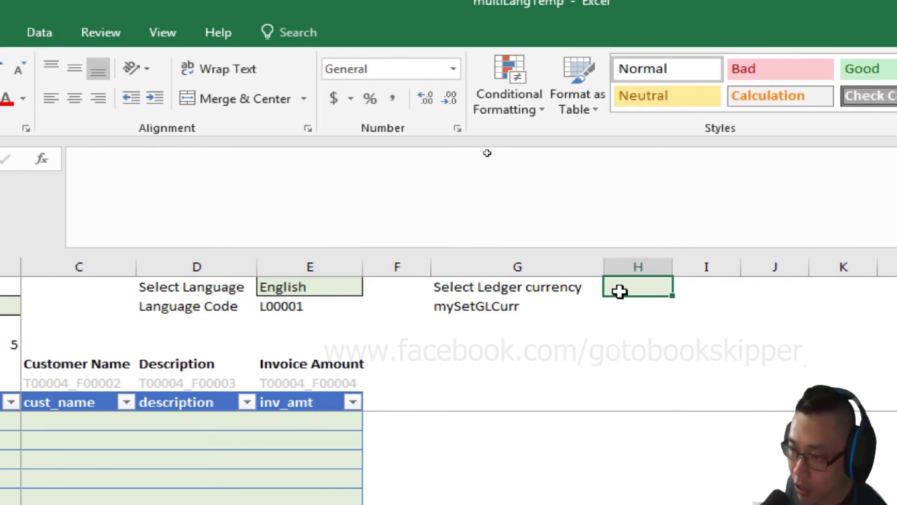
{"action": "left_click", "coordinate": [522, 325]}
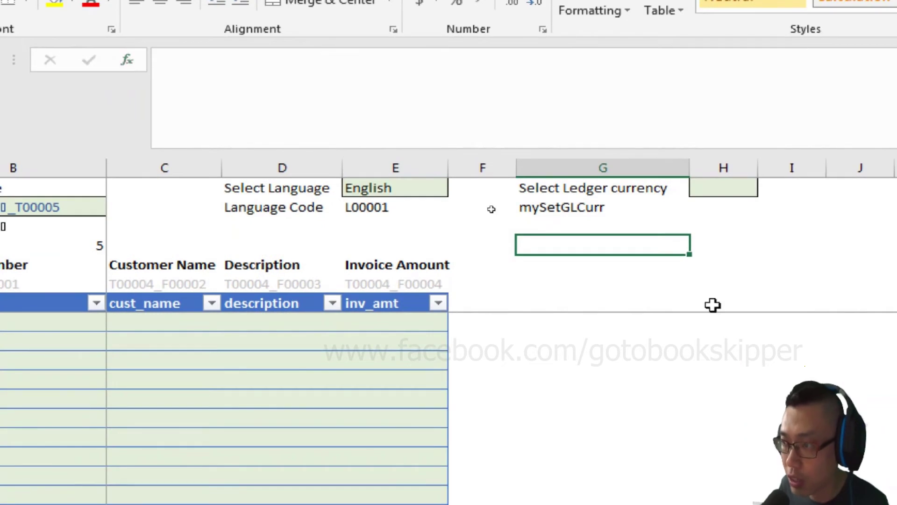
{"action": "double_click", "coordinate": [610, 245]}
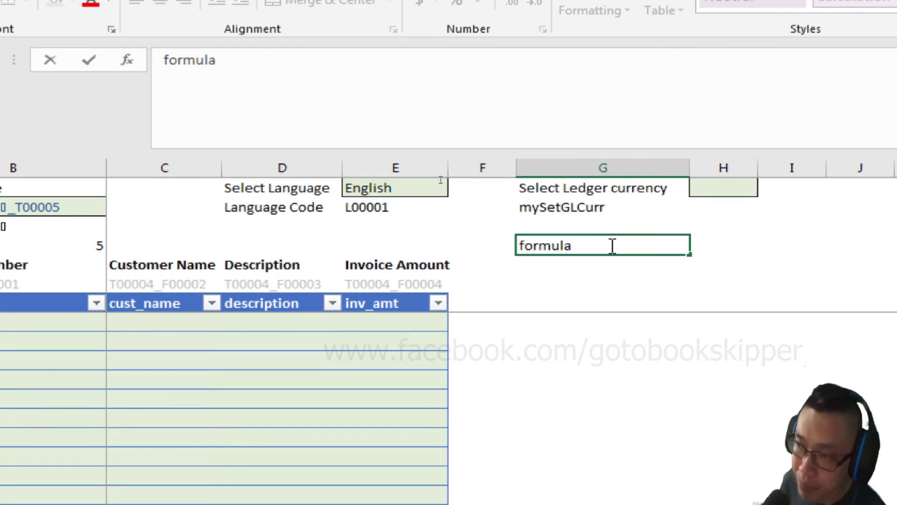
{"action": "key", "text": "BackSpace"}
{"action": "key", "text": "BackSpace"}
{"action": "key", "text": "BackSpace"}
{"action": "key", "text": "BackSpace"}
{"action": "key", "text": "BackSpace"}
{"action": "key", "text": "BackSpace"}
{"action": "key", "text": "BackSpace"}
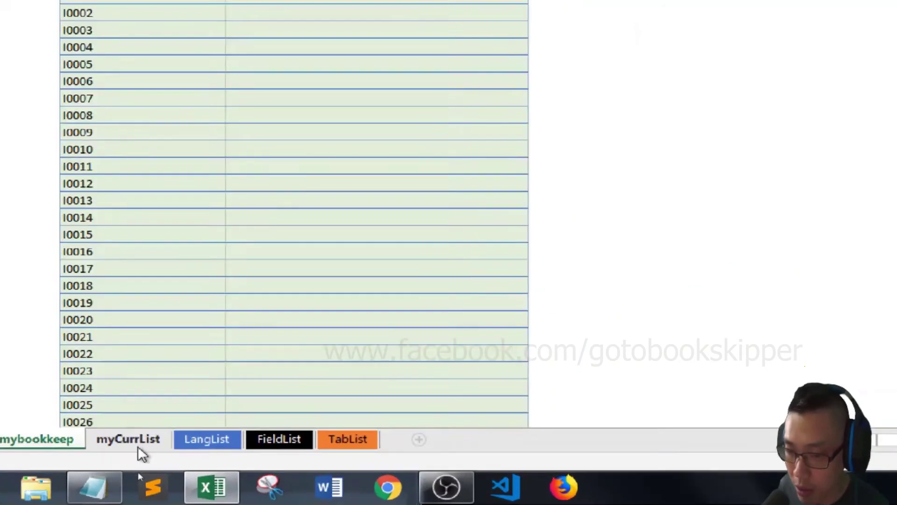
{"action": "left_click", "coordinate": [136, 469]}
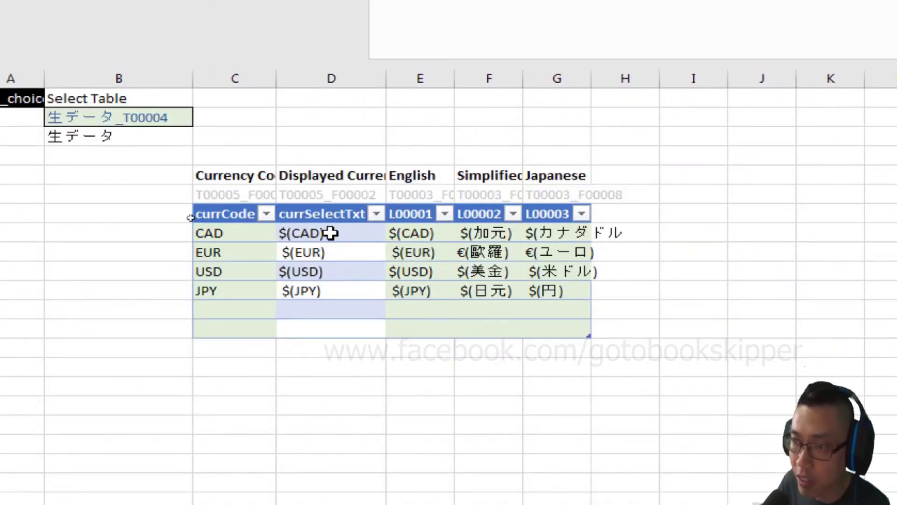
{"action": "left_click", "coordinate": [331, 232]}
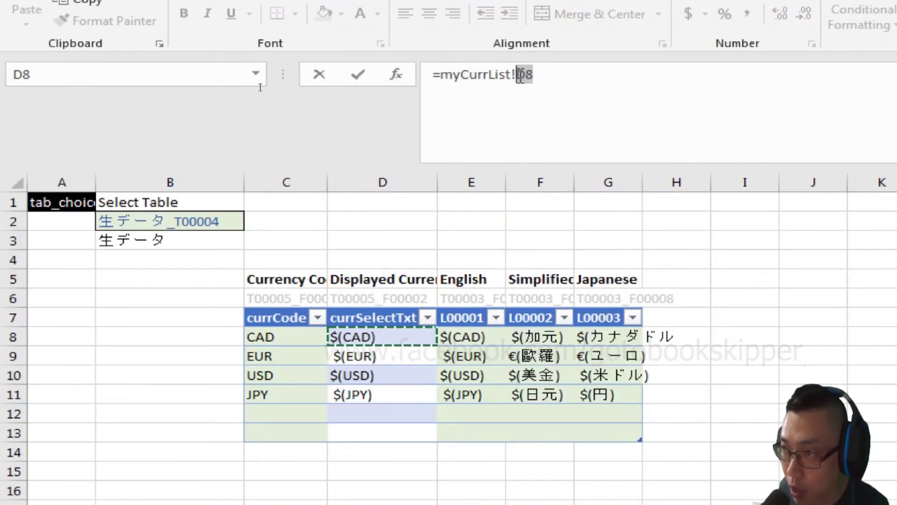
{"action": "left_click", "coordinate": [377, 335]}
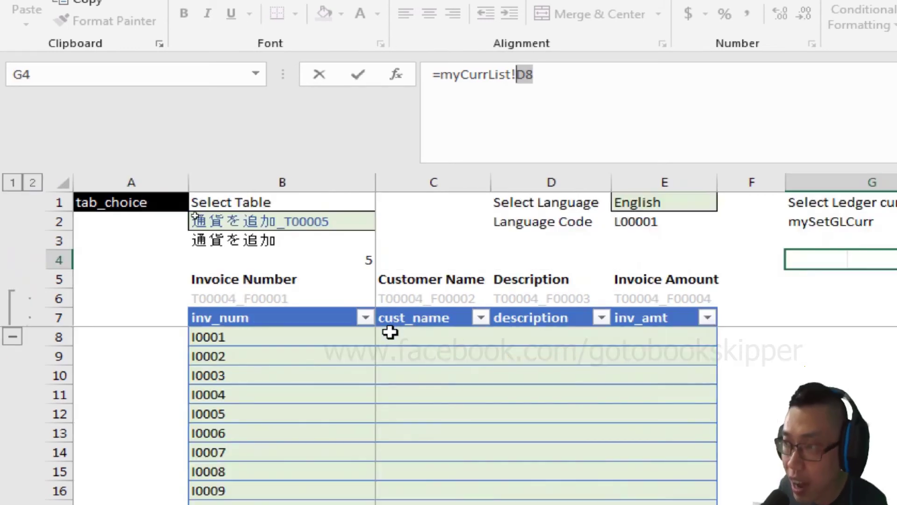
{"action": "key", "text": "F4"}
{"action": "key", "text": "Return"}
{"action": "key", "text": "Up"}
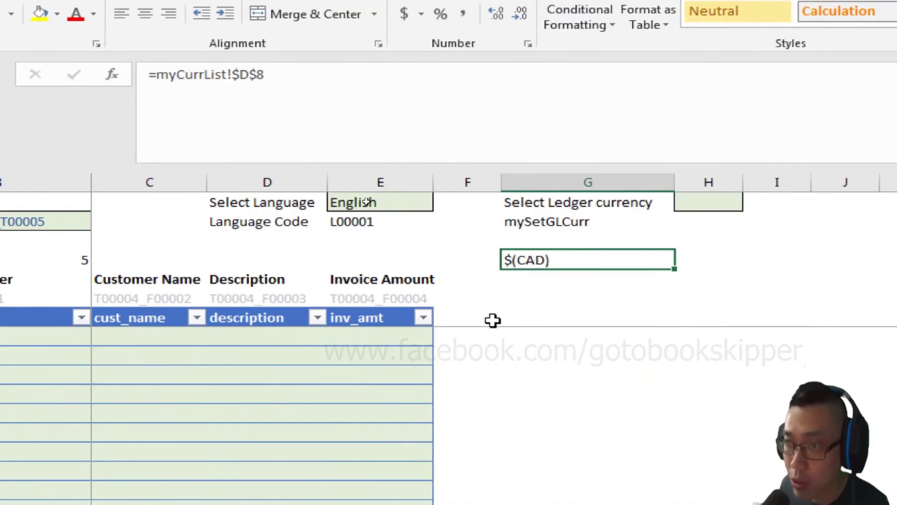
Step: Extend the G4 formula into a range ending at the currSelectTxt column, giving =myCurrList!$D$8:myCurrList[currSelectTxt]
{"action": "left_click", "coordinate": [601, 93]}
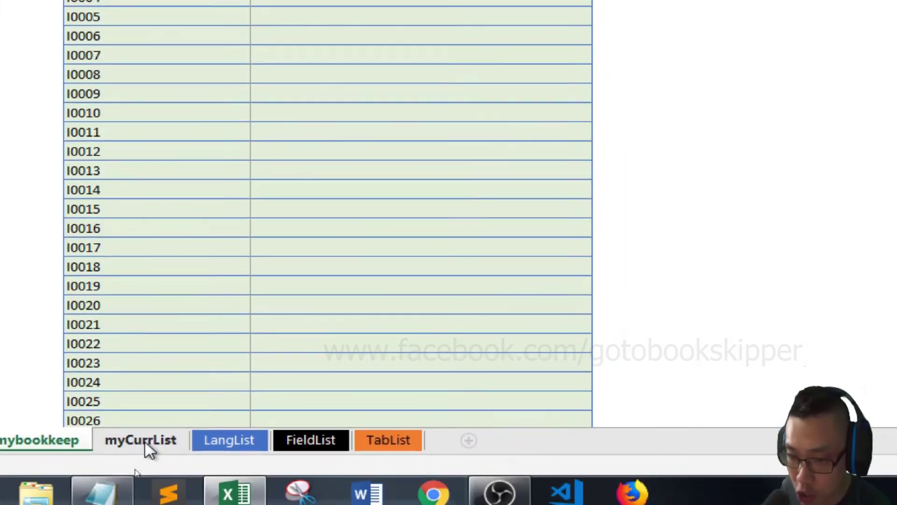
{"action": "left_click", "coordinate": [146, 445]}
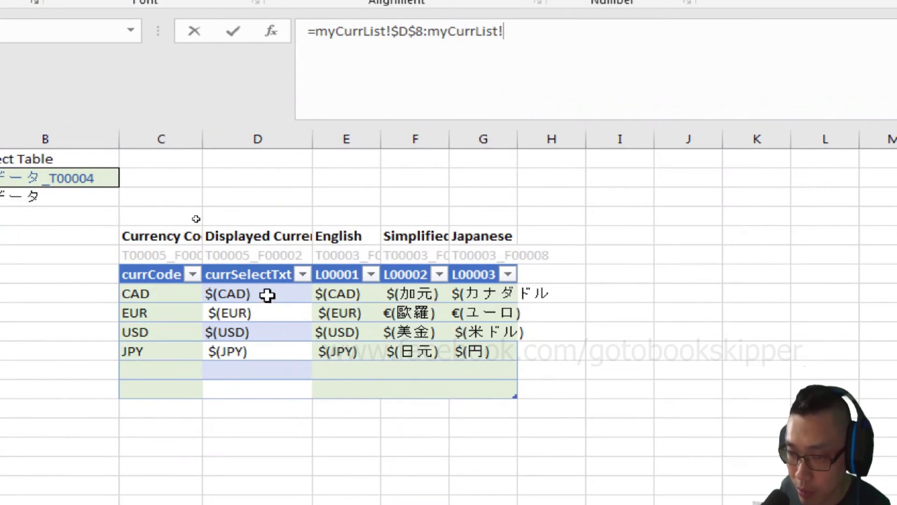
{"action": "left_click_drag", "start_coordinate": [268, 295], "coordinate": [262, 385]}
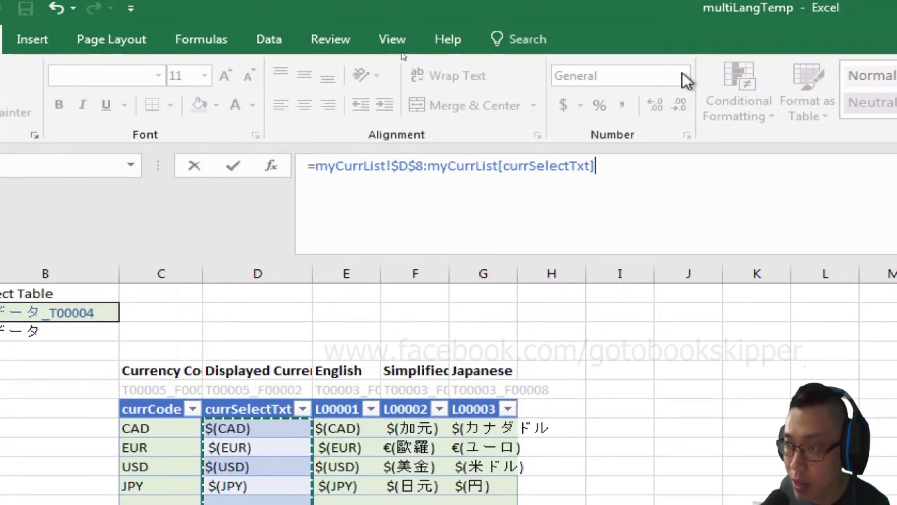
{"action": "left_click", "coordinate": [428, 167]}
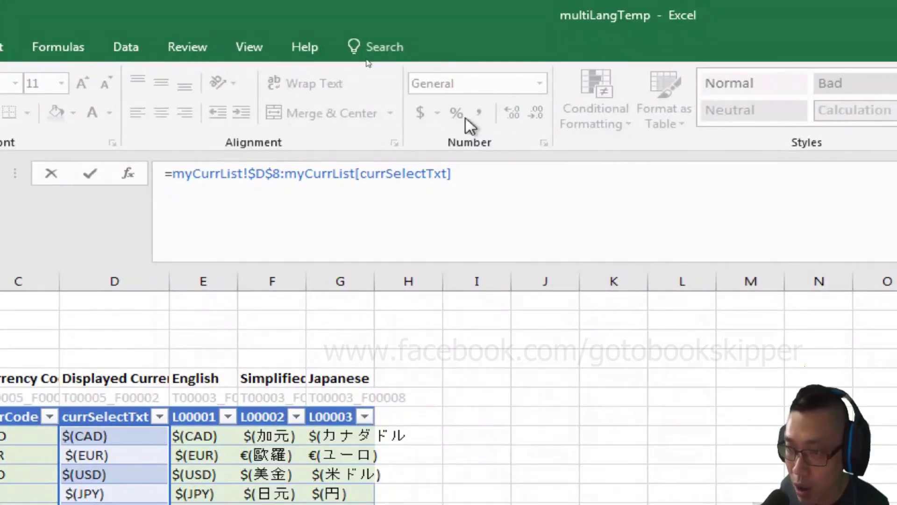
{"action": "type", "text": "countif"}
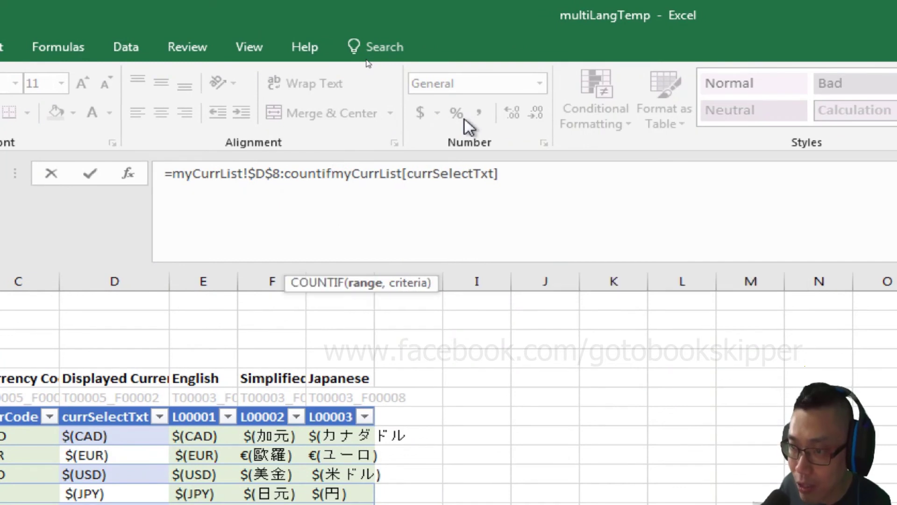
{"action": "type", "text": "("}
{"action": "key", "text": "End"}
{"action": "key", "text": "Left"}
{"action": "key", "text": "Left"}
{"action": "key", "text": "Left"}
{"action": "key", "text": "Left"}
{"action": "key", "text": "Left"}
{"action": "key", "text": "Left"}
{"action": "key", "text": "Left"}
{"action": "key", "text": "Left"}
{"action": "key", "text": "Left"}
{"action": "key", "text": "Left"}
{"action": "key", "text": "Left"}
{"action": "key", "text": "Left"}
{"action": "key", "text": "Left"}
{"action": "key", "text": "Left"}
{"action": "key", "text": "Left"}
{"action": "key", "text": "Left"}
{"action": "key", "text": "Left"}
{"action": "key", "text": "Left"}
{"action": "key", "text": "Left"}
{"action": "key", "text": "Left"}
{"action": "key", "text": "Left"}
{"action": "key", "text": "Right"}
{"action": "key", "text": "Right"}
{"action": "key", "text": "Right"}
{"action": "key", "text": "Right"}
{"action": "key", "text": "Right"}
{"action": "key", "text": "Right"}
{"action": "key", "text": "BackSpace"}
{"action": "key", "text": "BackSpace"}
{"action": "key", "text": "BackSpace"}
{"action": "key", "text": "BackSpace"}
{"action": "key", "text": "BackSpace"}
{"action": "key", "text": "BackSpace"}
{"action": "key", "text": "BackSpace"}
{"action": "key", "text": "BackSpace"}
{"action": "key", "text": "BackSpace"}
Step: Wrap the range end in INDEX and use COUNTIF over myCurrList[currSelectTxt] as its row number
{"action": "type", "text": "index("}
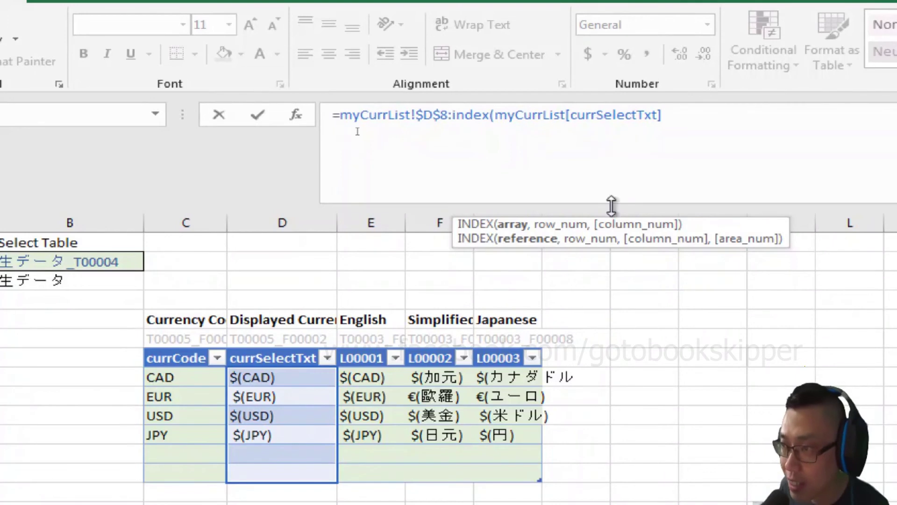
{"action": "type", "text": ",countif("}
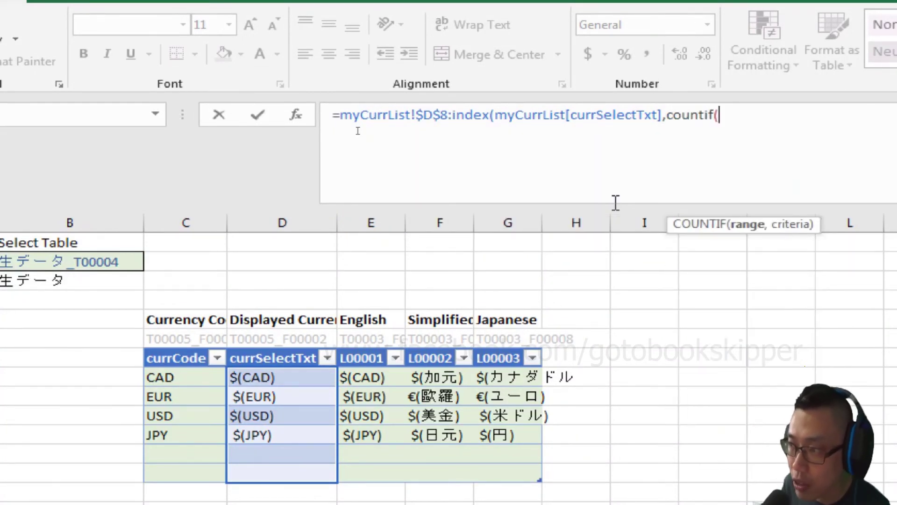
{"action": "left_click_drag", "start_coordinate": [317, 379], "coordinate": [310, 470]}
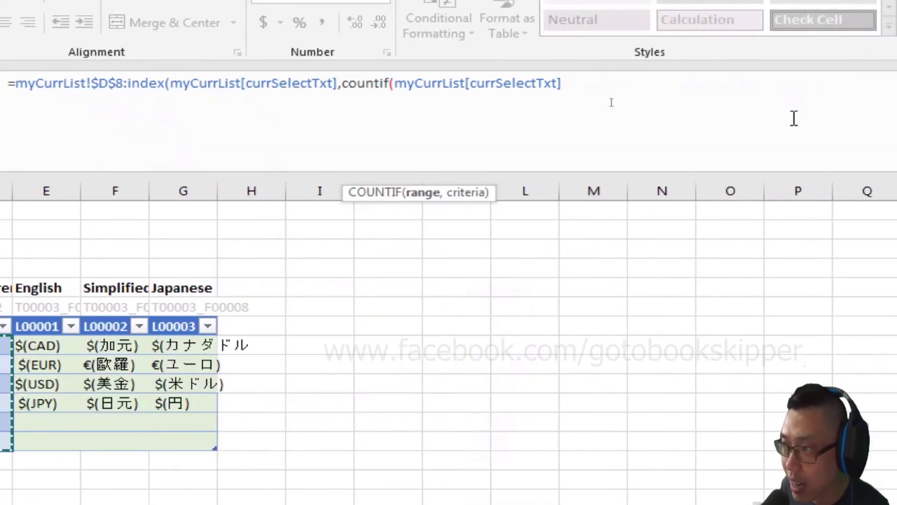
{"action": "type", "text": ","}
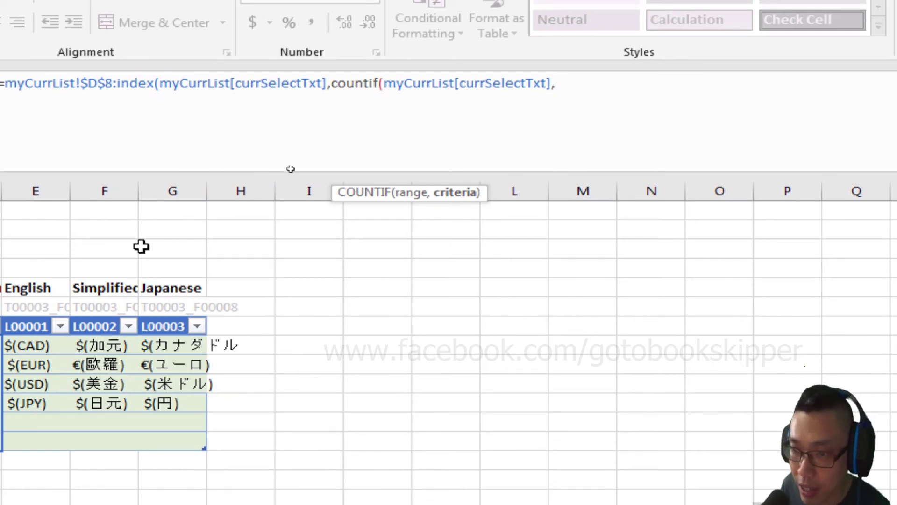
Step: Complete the G4 formula with the COUNTIF criterion "*?" and check the currSelectTxt column on myCurrList before returning to mybookkeep
{"action": "type", "text": "\"\""}
{"action": "key", "text": "Return"}
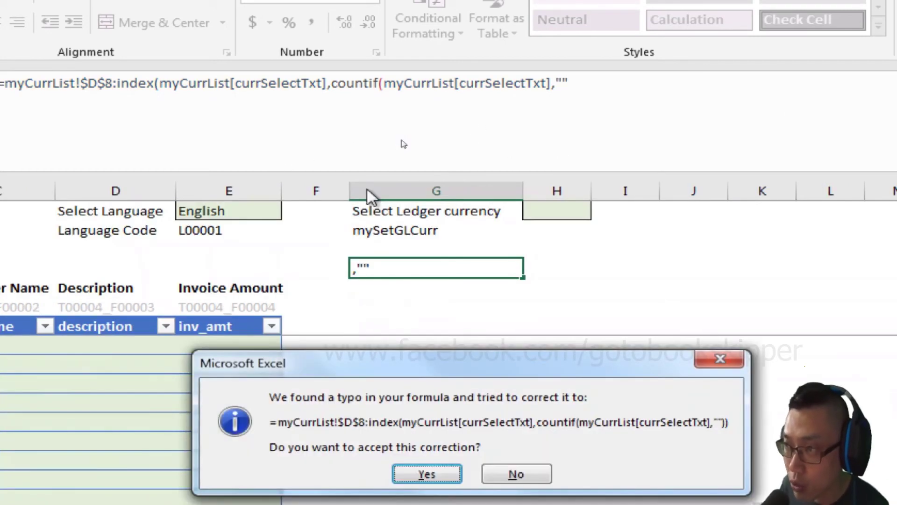
{"action": "left_click", "coordinate": [517, 474]}
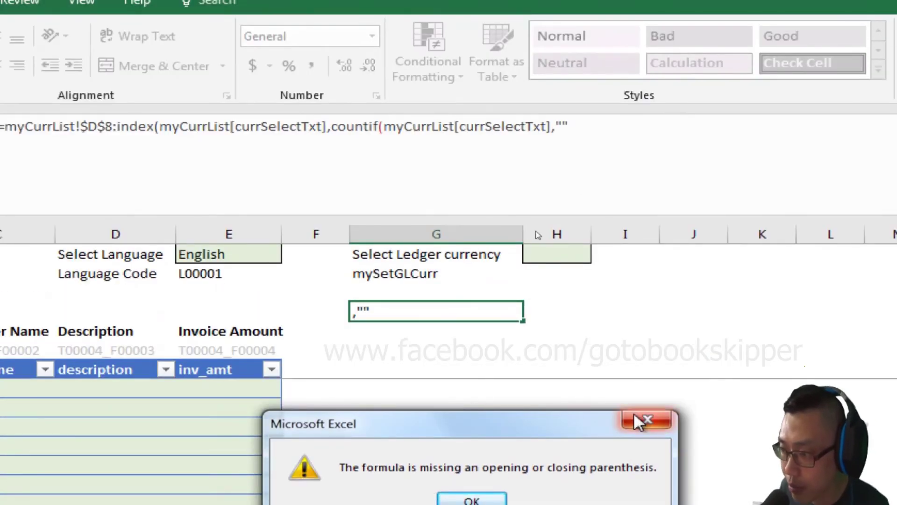
{"action": "left_click", "coordinate": [647, 419]}
{"action": "type", "text": "*?"}
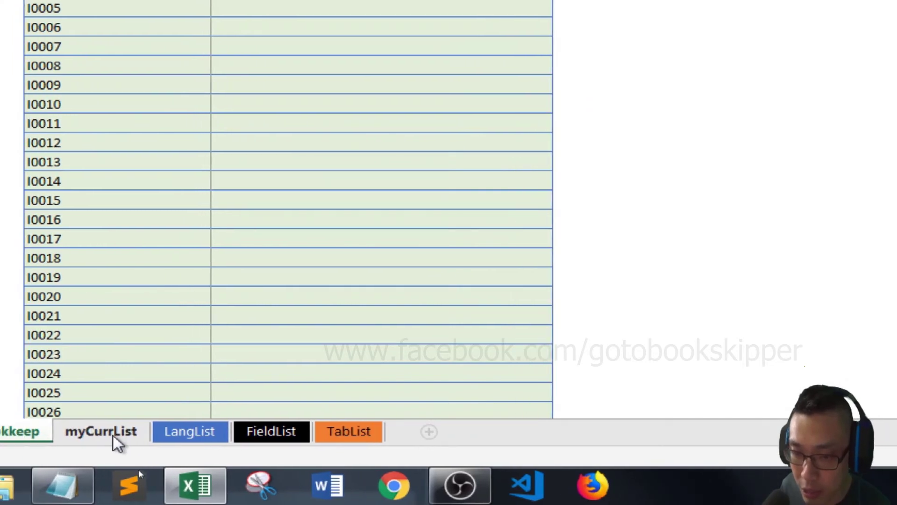
{"action": "left_click", "coordinate": [114, 437]}
{"action": "left_click", "coordinate": [336, 341]}
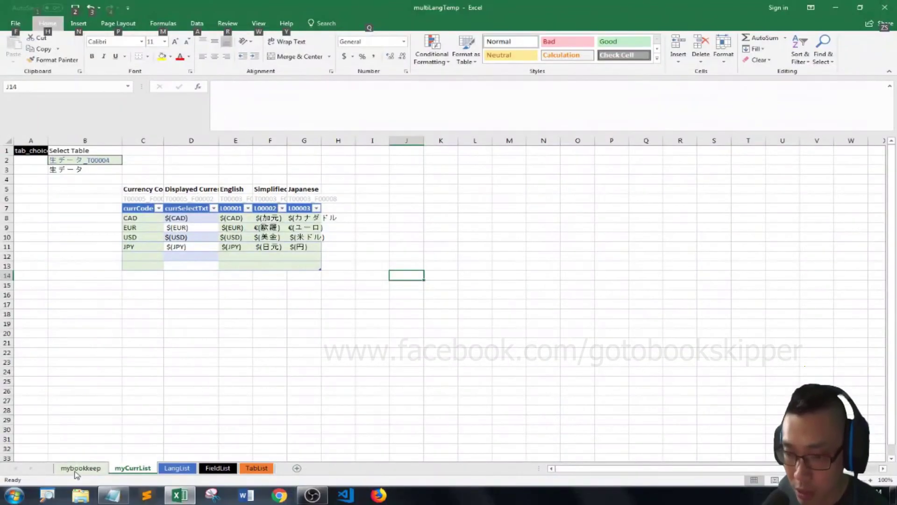
{"action": "left_click", "coordinate": [79, 469]}
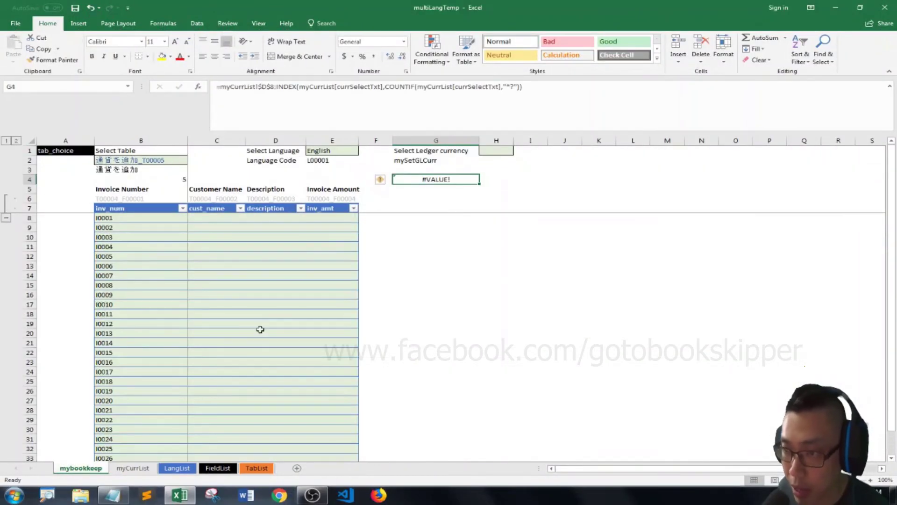
Step: Turn the G4 formula into text with a leading apostrophe and copy the formula without the apostrophe
{"action": "left_click", "coordinate": [217, 86]}
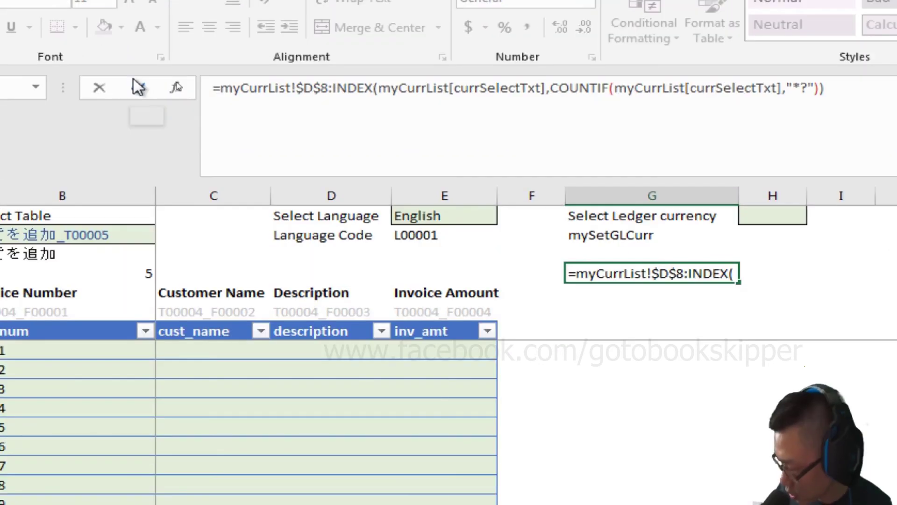
{"action": "type", "text": "'"}
{"action": "key", "text": "Return"}
{"action": "key", "text": "Up"}
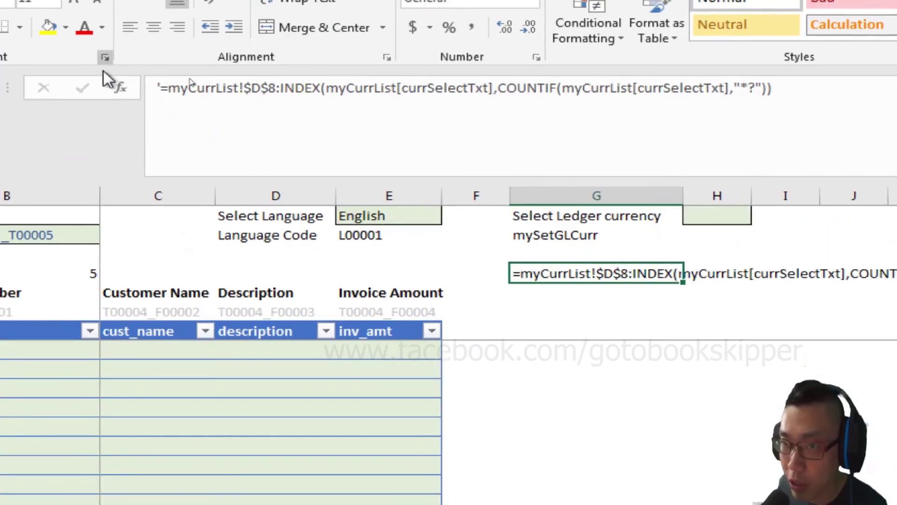
{"action": "left_click", "coordinate": [169, 87]}
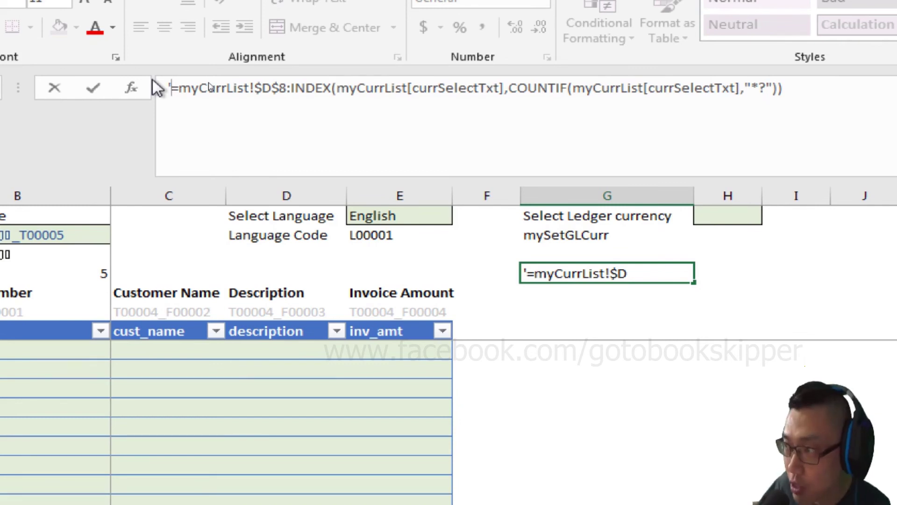
{"action": "key", "text": "shift+End"}
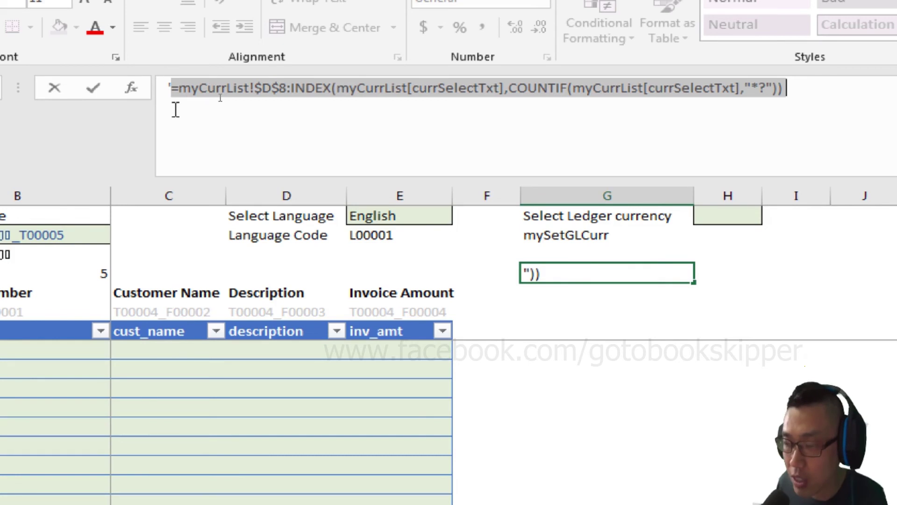
{"action": "key", "text": "Escape"}
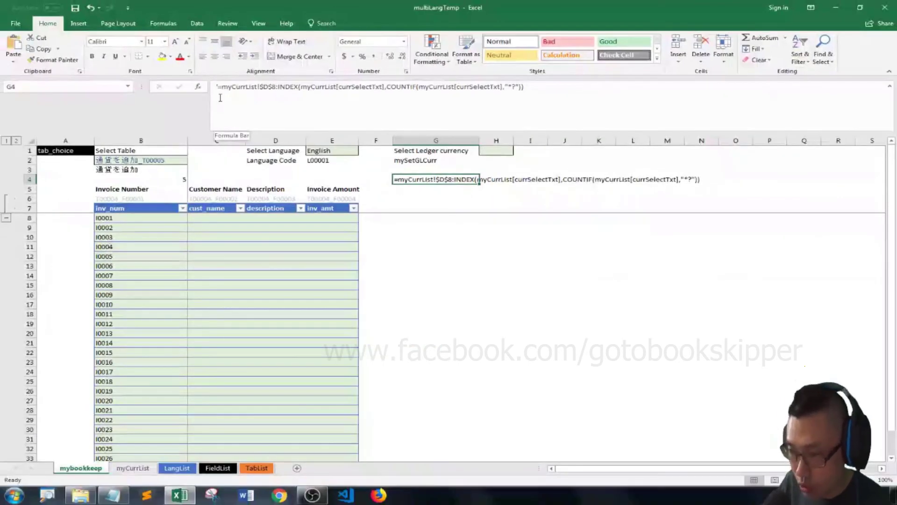
Step: Define a workbook name myCurrListSelection that refers to the copied formula =myCurrList!$D$8:INDEX(myCurrList[currSelectTxt],COUNTIF(myCurrList[currSelectTxt],"*?"))
{"action": "key", "text": "ctrl+F3"}
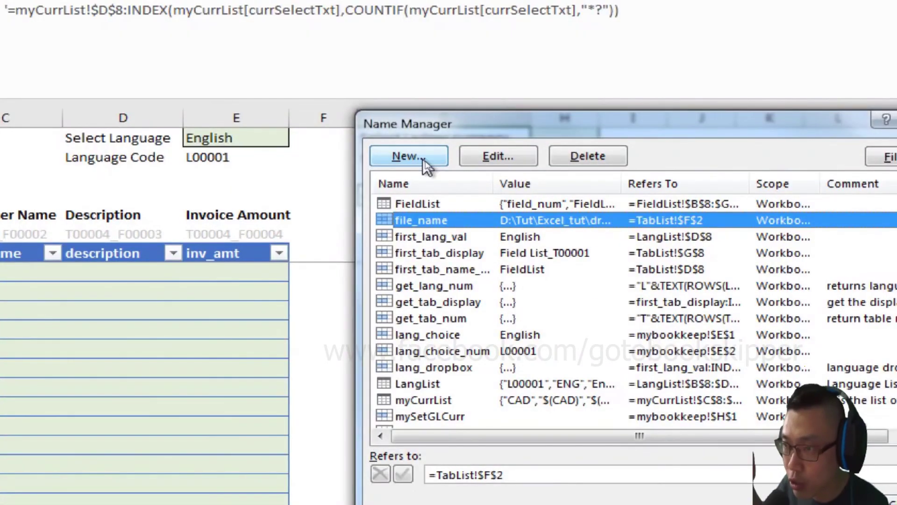
{"action": "left_click", "coordinate": [409, 156]}
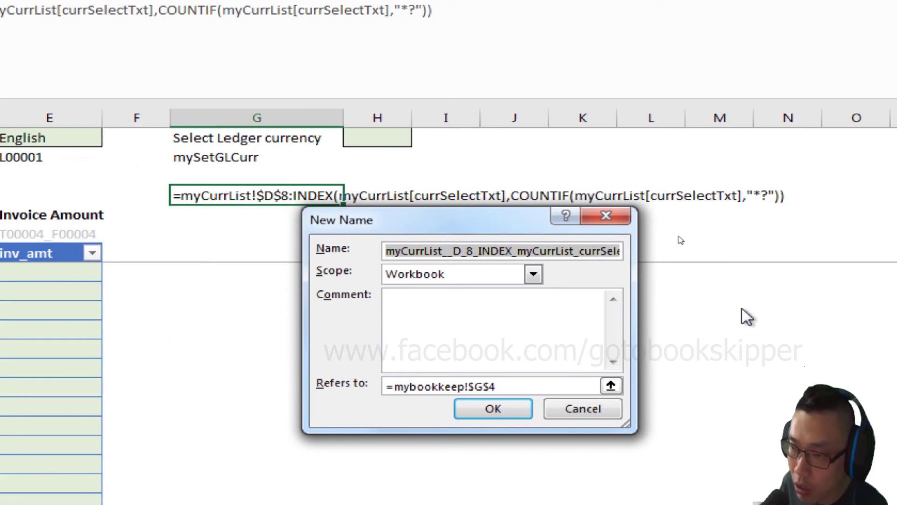
{"action": "type", "text": "myCurrListSelection"}
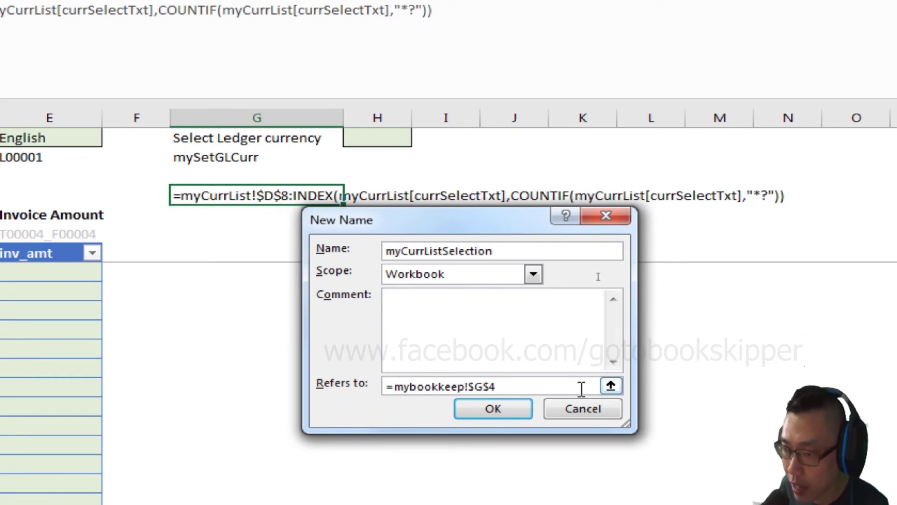
{"action": "left_click", "coordinate": [579, 389]}
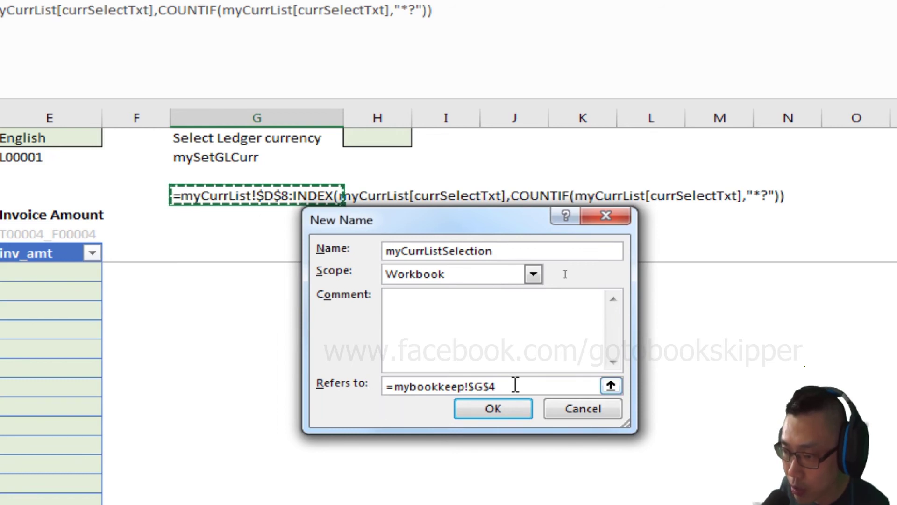
{"action": "left_click_drag", "start_coordinate": [515, 383], "coordinate": [415, 380]}
{"action": "key", "text": "Delete"}
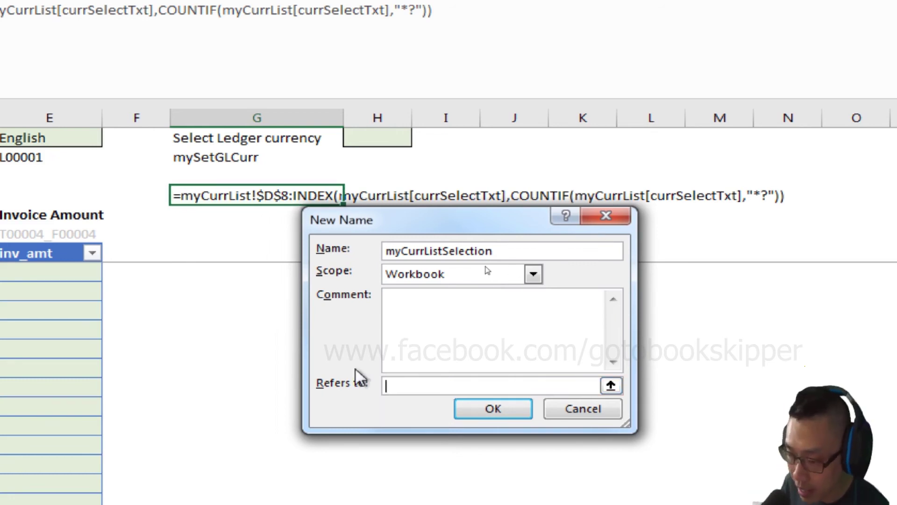
{"action": "key", "text": "ctrl+v"}
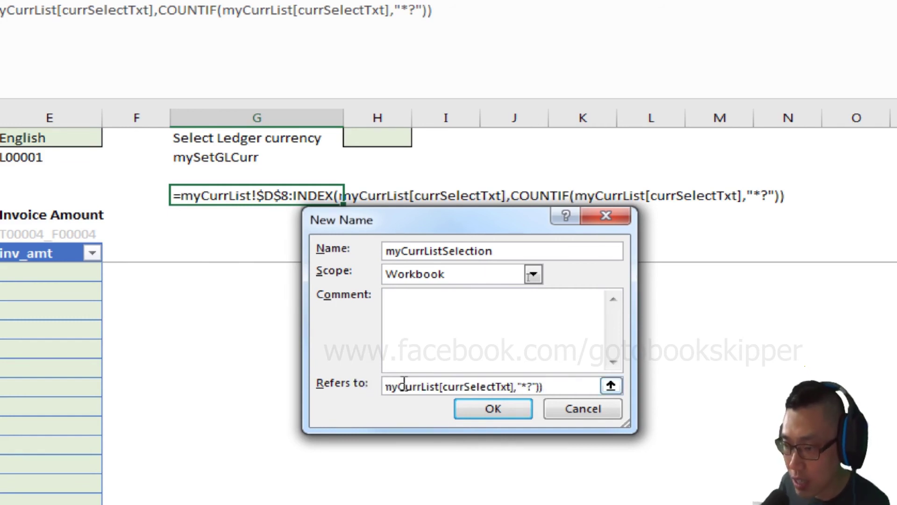
{"action": "left_click", "coordinate": [473, 408]}
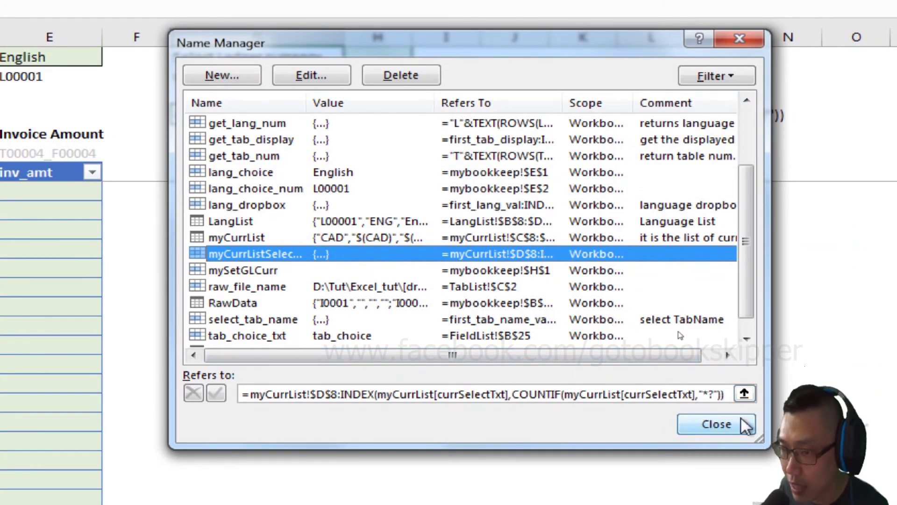
{"action": "left_click", "coordinate": [723, 429]}
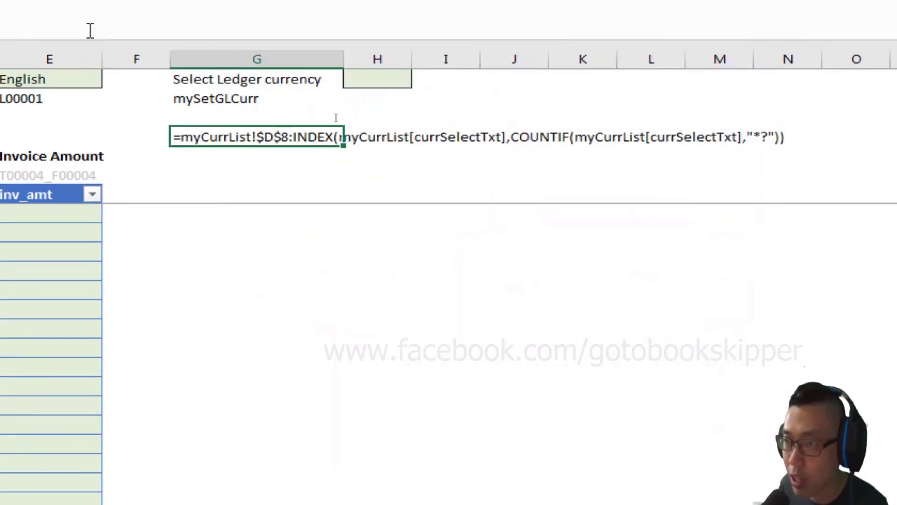
Step: Add list data validation to ledger currency cell H1 with the name myCurrListSelection as its source
{"action": "left_click", "coordinate": [377, 78]}
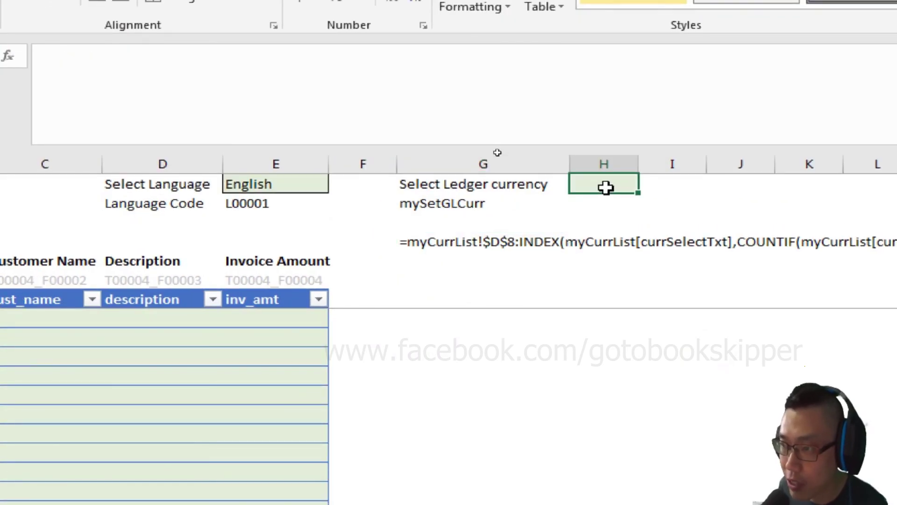
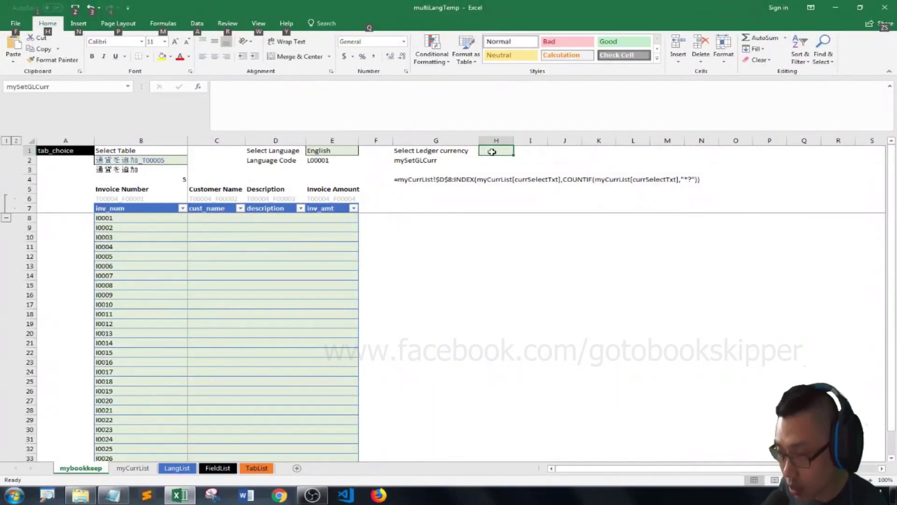
{"action": "key", "text": "a"}
{"action": "key", "text": "v"}
{"action": "key", "text": "v"}
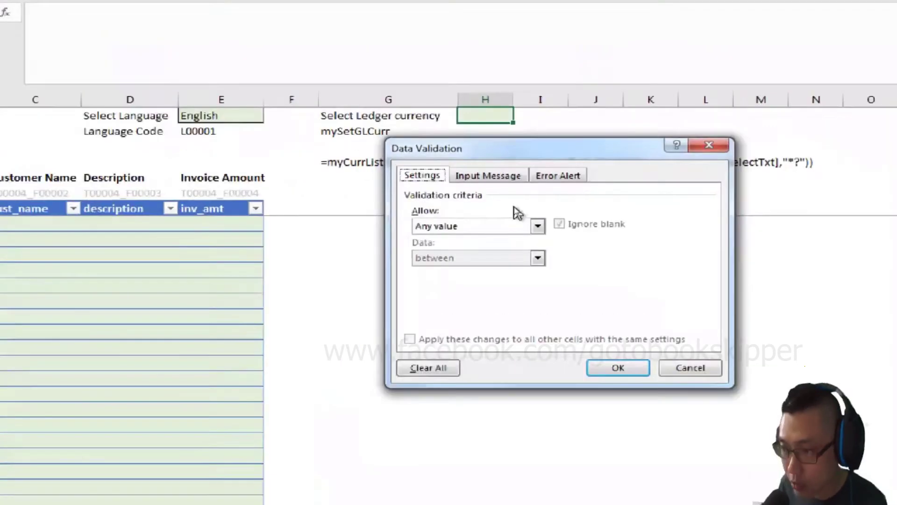
{"action": "left_click", "coordinate": [465, 225]}
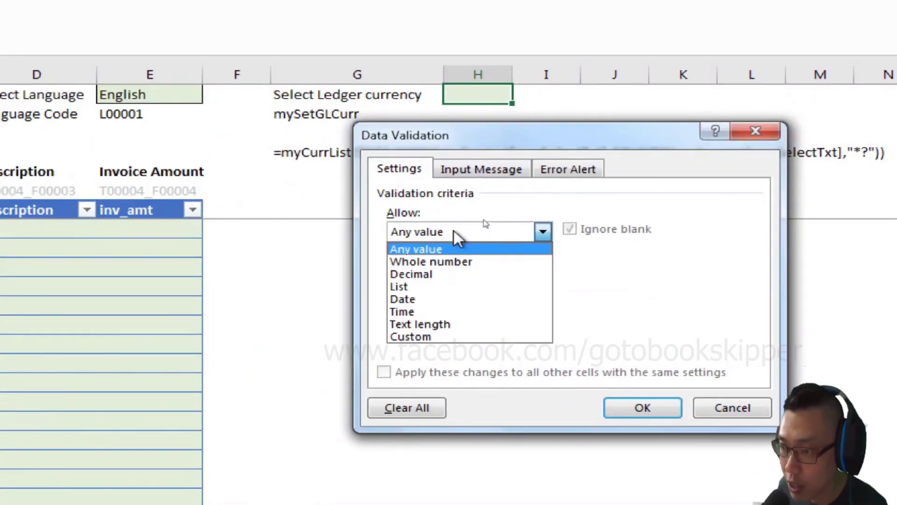
{"action": "left_click", "coordinate": [407, 286]}
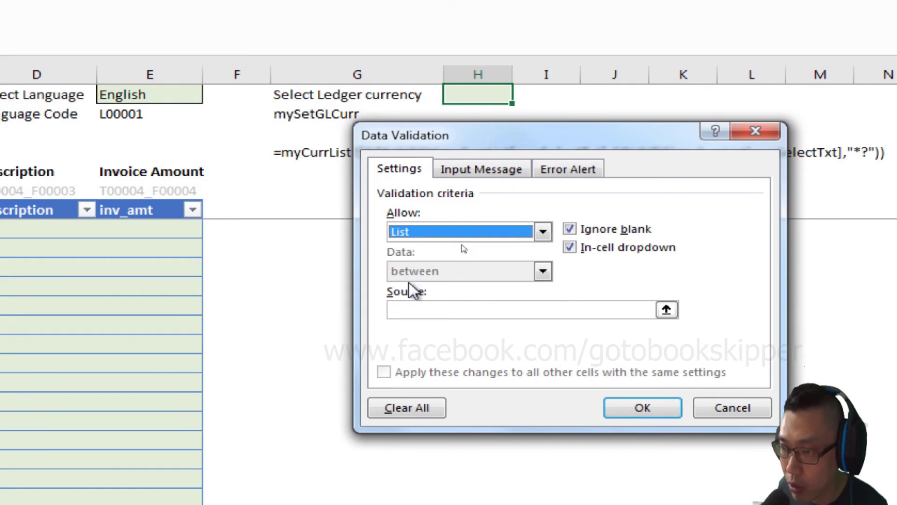
{"action": "left_click", "coordinate": [432, 308]}
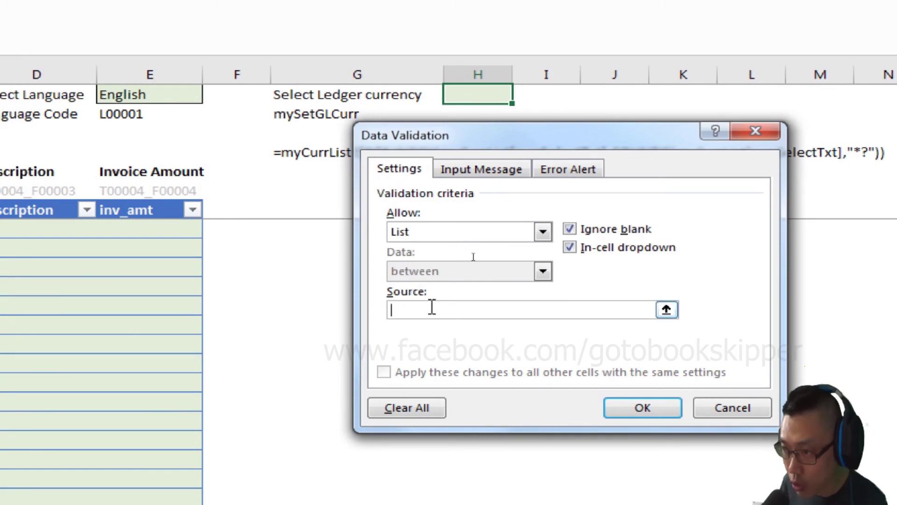
{"action": "key", "text": "F3"}
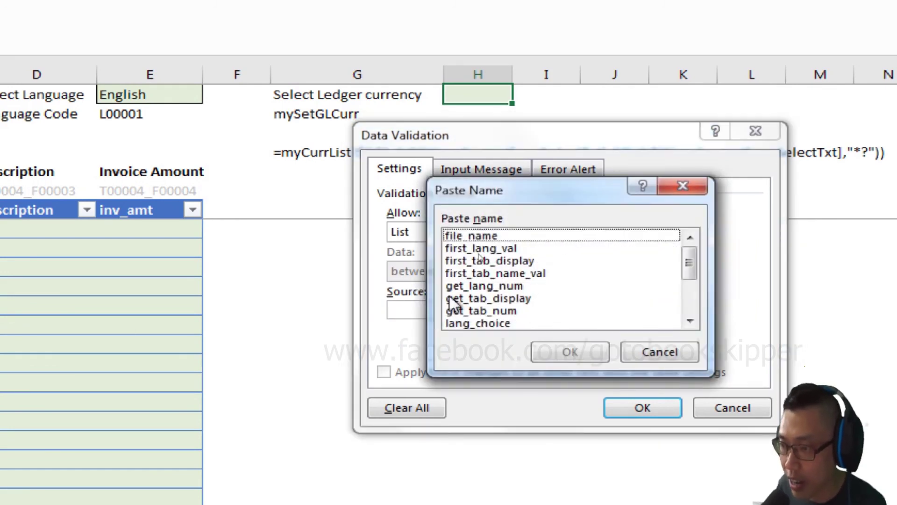
{"action": "left_click_drag", "start_coordinate": [689, 271], "coordinate": [692, 299]}
{"action": "left_click", "coordinate": [511, 274]}
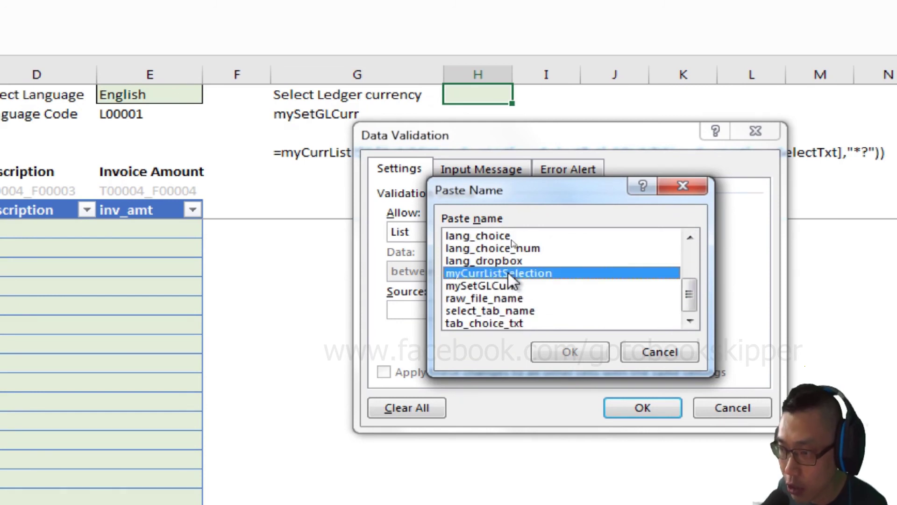
{"action": "left_click", "coordinate": [556, 357]}
{"action": "left_click", "coordinate": [631, 407]}
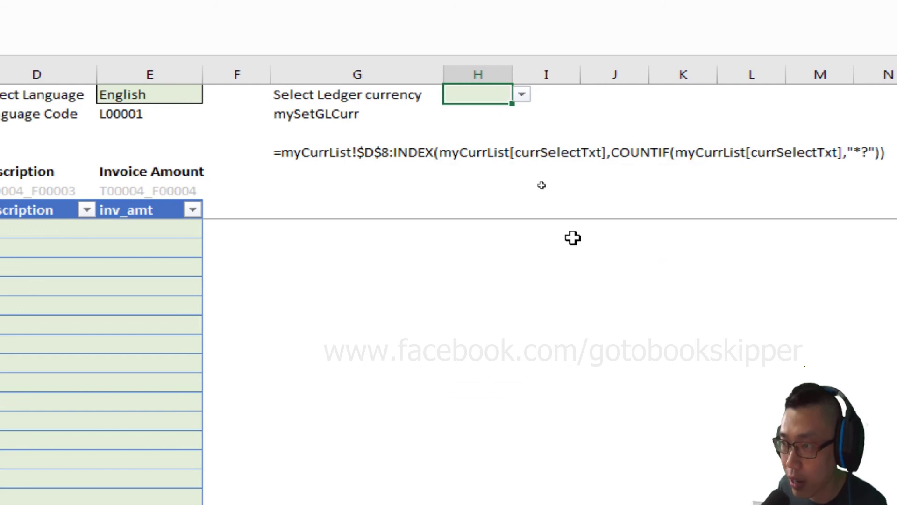
Step: Check the H1 currency choices in English, switch the language in E1 to 日本語 and check the choices again
{"action": "left_click", "coordinate": [521, 95]}
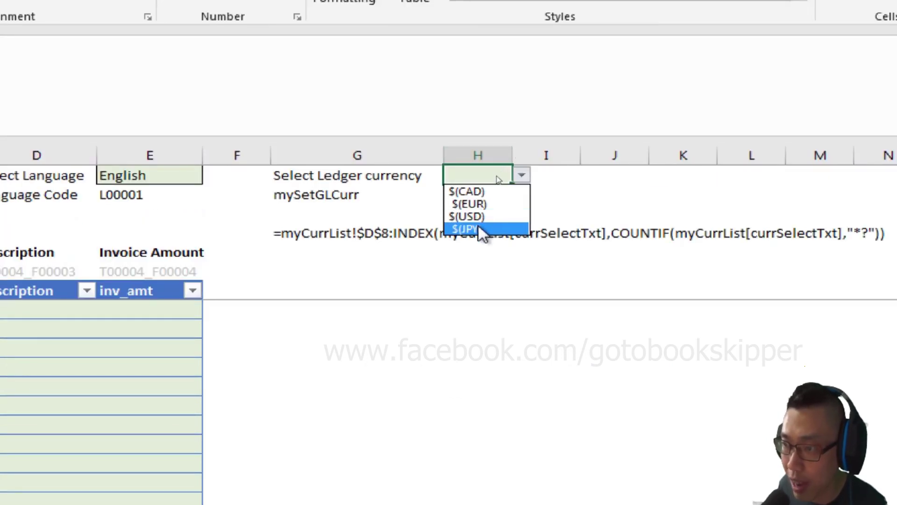
{"action": "left_click", "coordinate": [196, 177]}
{"action": "left_click", "coordinate": [211, 176]}
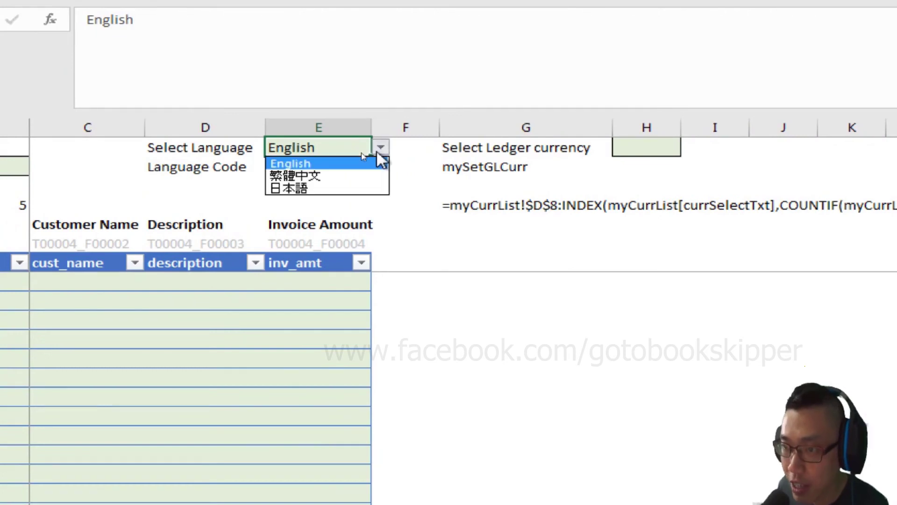
{"action": "left_click", "coordinate": [321, 189]}
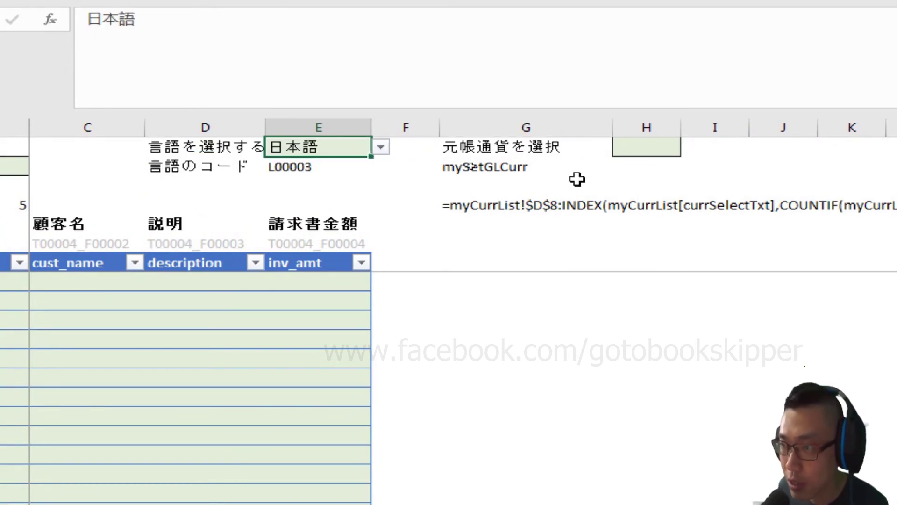
{"action": "left_click", "coordinate": [654, 146]}
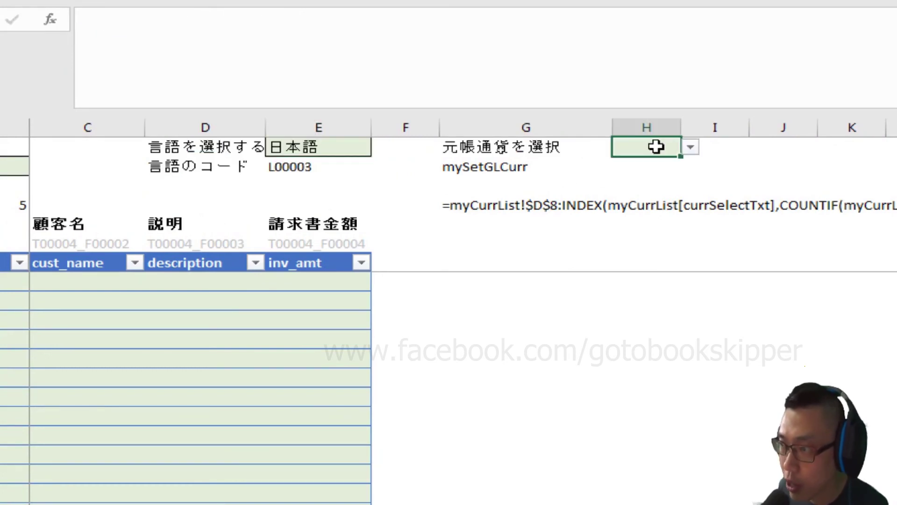
{"action": "left_click", "coordinate": [689, 148]}
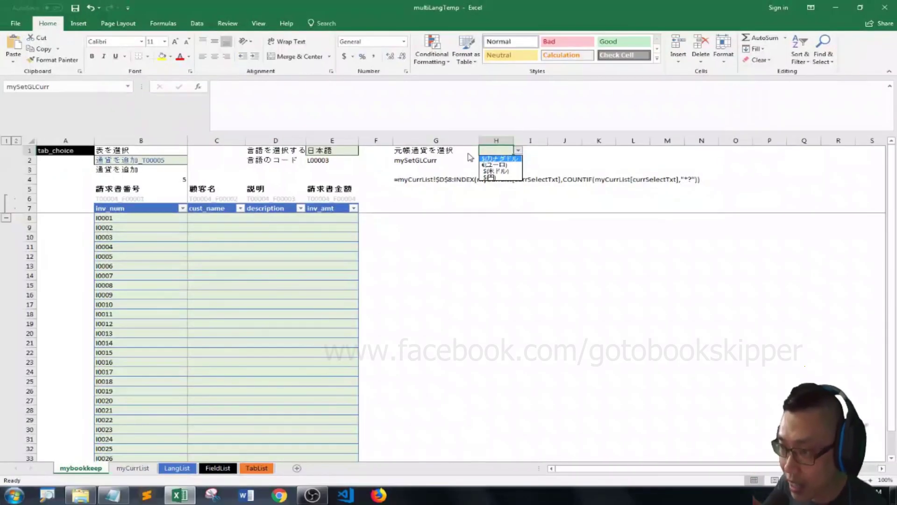
{"action": "left_click", "coordinate": [549, 158]}
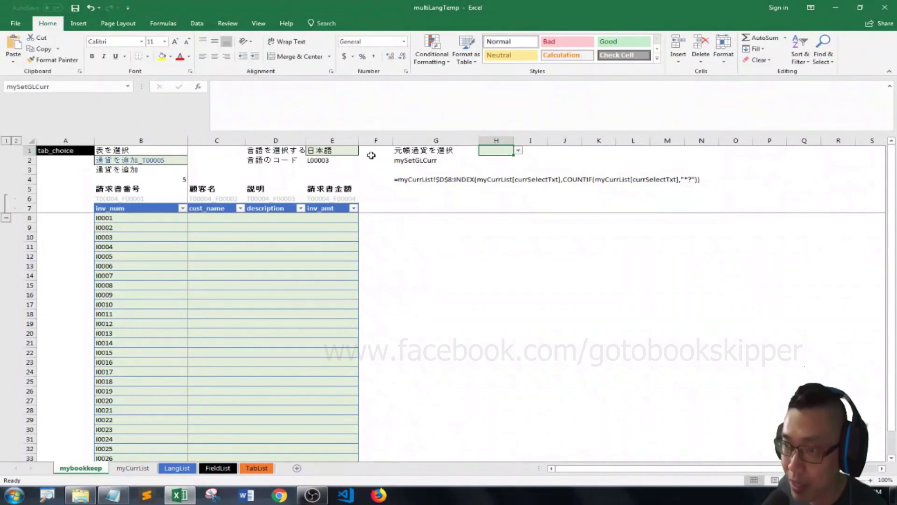
Step: Switch the language selection in E1 back to English
{"action": "left_click", "coordinate": [349, 149]}
{"action": "left_click", "coordinate": [363, 150]}
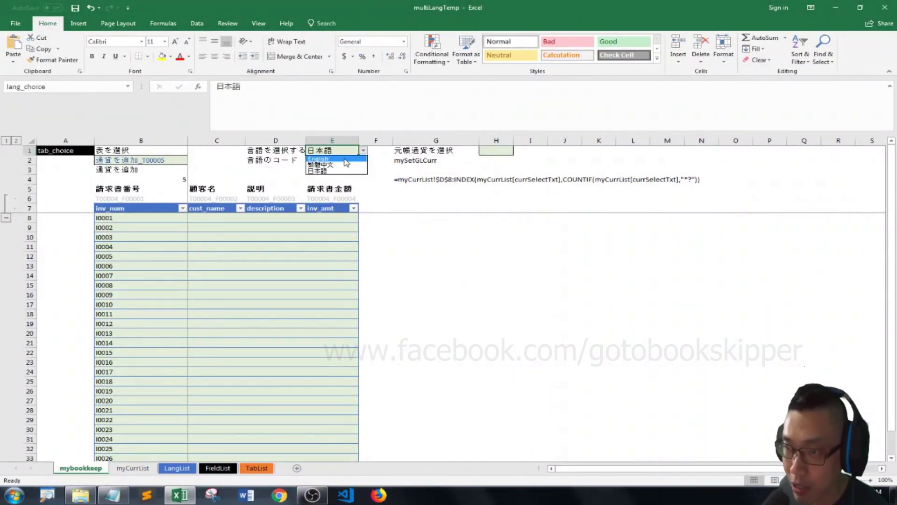
{"action": "left_click", "coordinate": [344, 159]}
{"action": "left_click", "coordinate": [436, 160]}
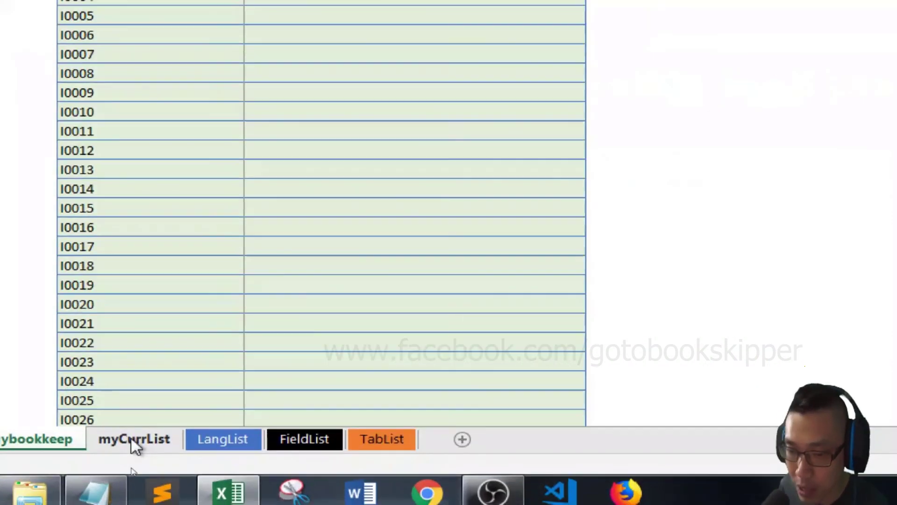
Step: On myCurrList, insert &" "& directly before INDEX in the D8 currSelectTxt formula and try to enter it
{"action": "left_click", "coordinate": [134, 439]}
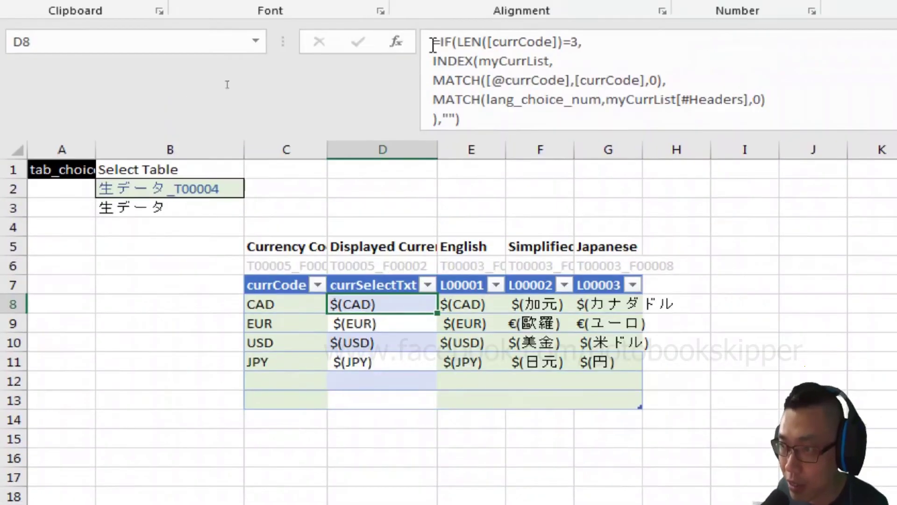
{"action": "key", "text": "alt"}
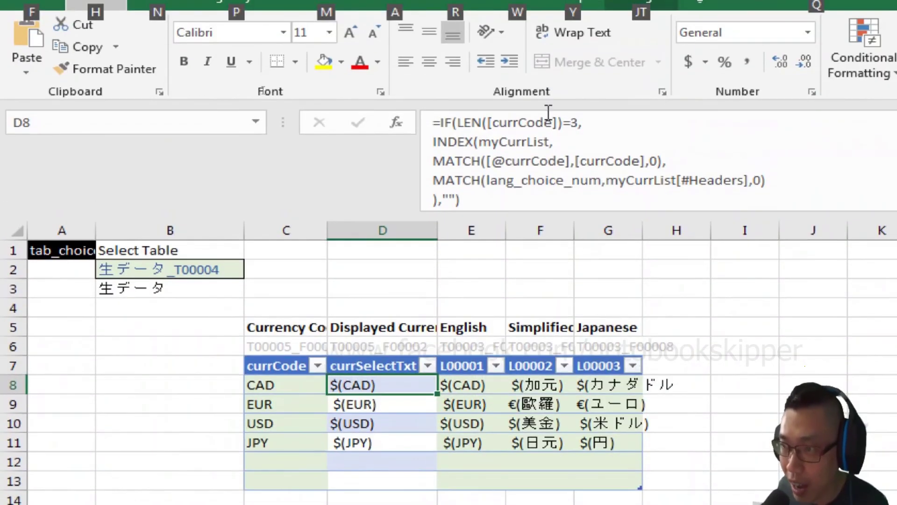
{"action": "left_click", "coordinate": [584, 123]}
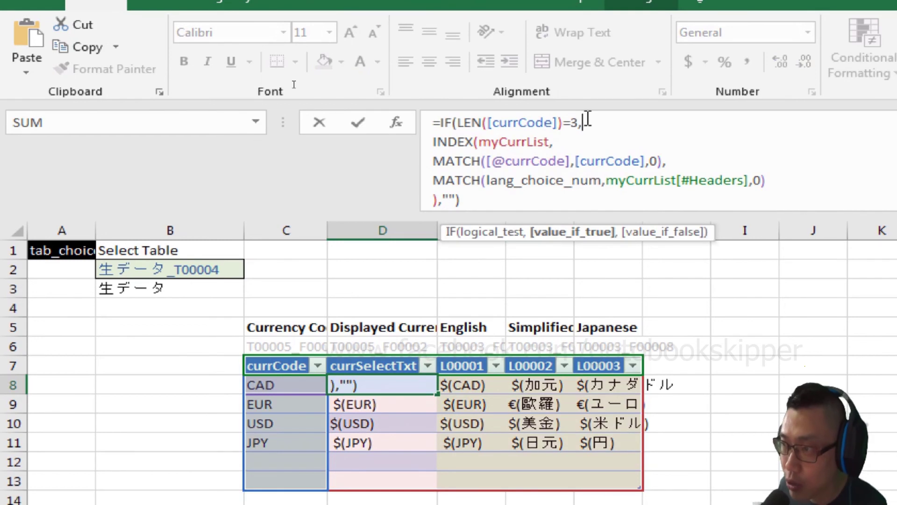
{"action": "key", "text": "shift+Down"}
{"action": "key", "text": "shift+Down"}
{"action": "key", "text": "shift+Down"}
{"action": "key", "text": "shift+Down"}
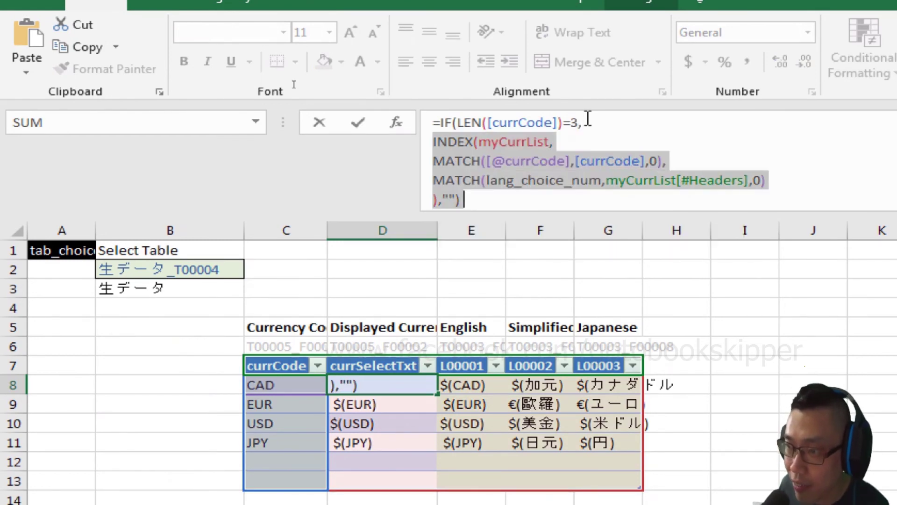
{"action": "key", "text": "Left"}
{"action": "type", "text": "&"}
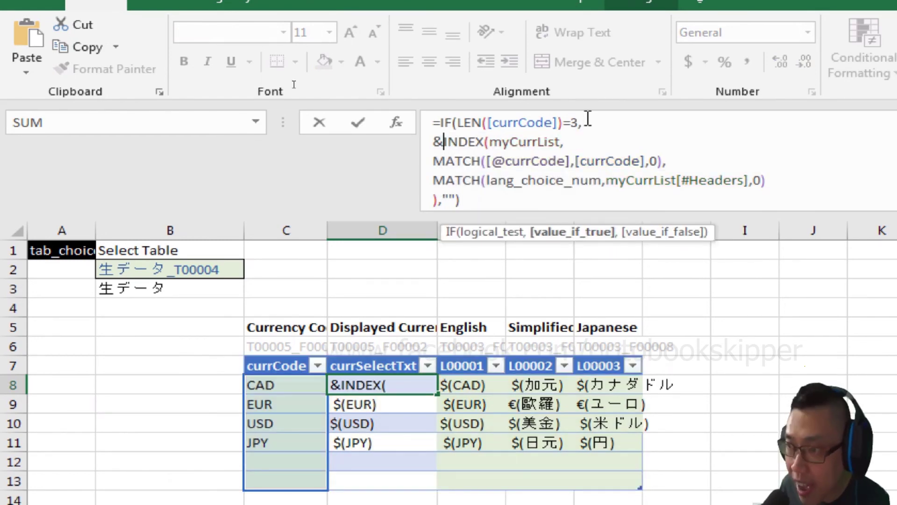
{"action": "type", "text": "\" "}
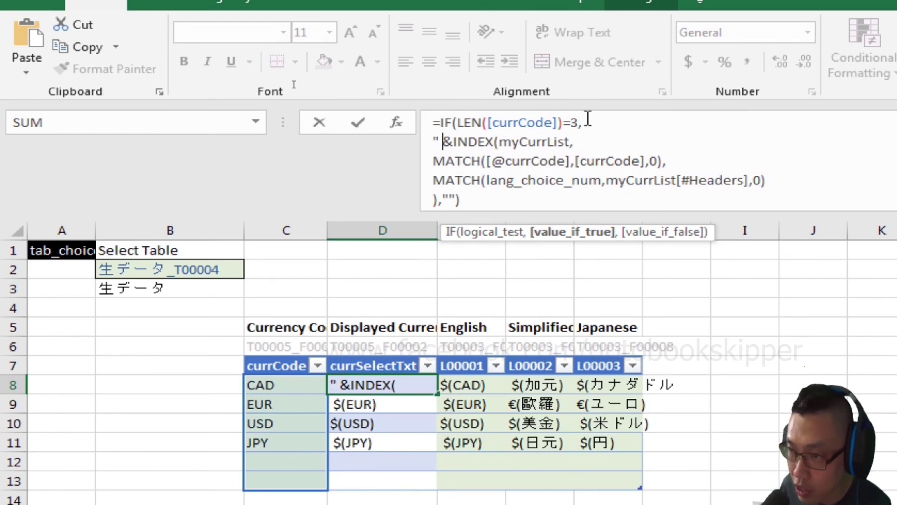
{"action": "type", "text": "\""}
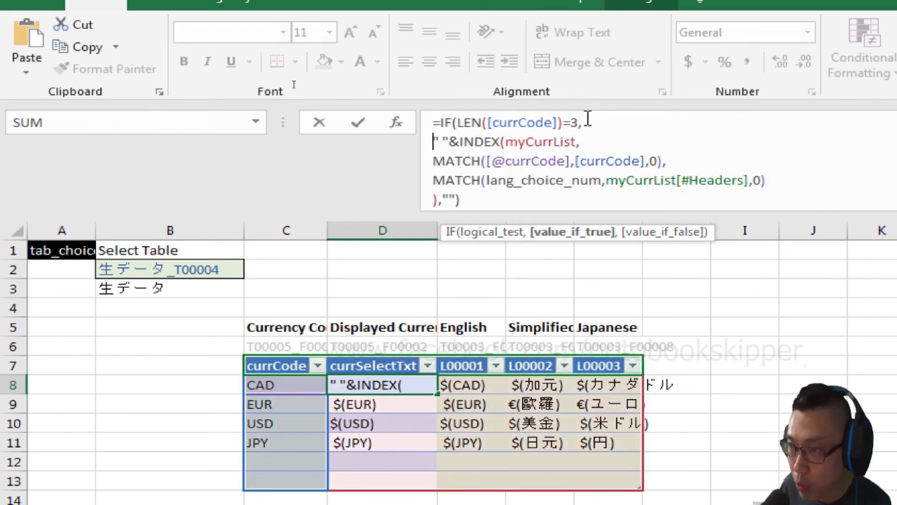
{"action": "type", "text": "&"}
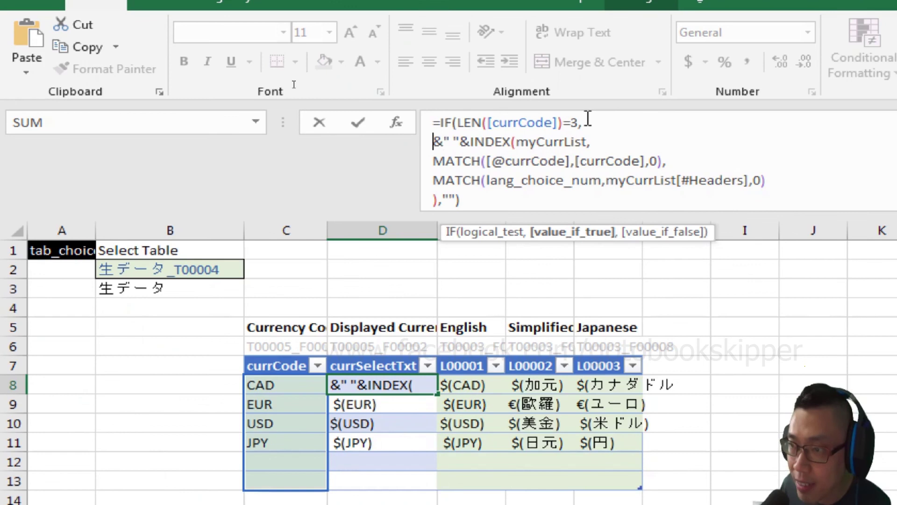
{"action": "key", "text": "Return"}
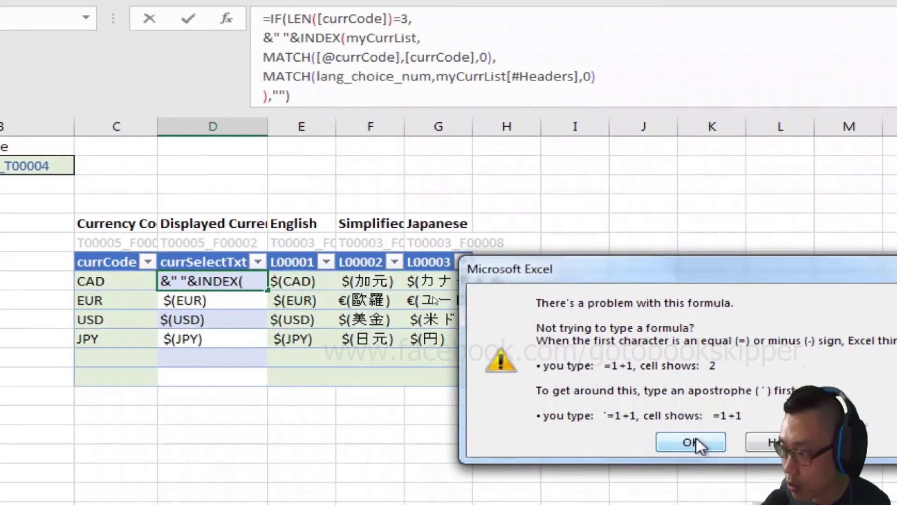
{"action": "left_click", "coordinate": [690, 457]}
Step: Insert a [currCode] reference directly before &" "&INDEX in the D8 currSelectTxt formula
{"action": "key", "text": "Left"}
{"action": "type", "text": "["}
{"action": "key", "text": "BackSpace"}
{"action": "key", "text": "Down"}
{"action": "key", "text": "Home"}
{"action": "key", "text": "Home"}
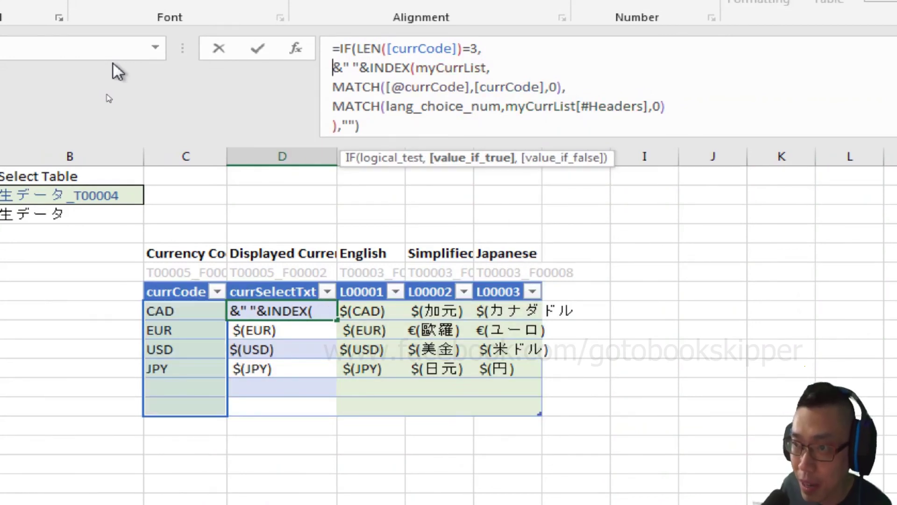
{"action": "type", "text": "[]"}
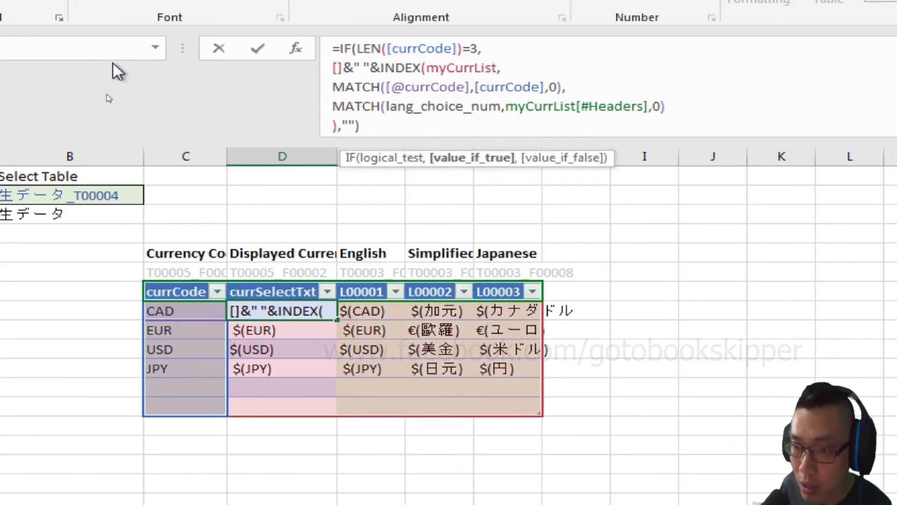
{"action": "type", "text": "cu"}
{"action": "key", "text": "Tab"}
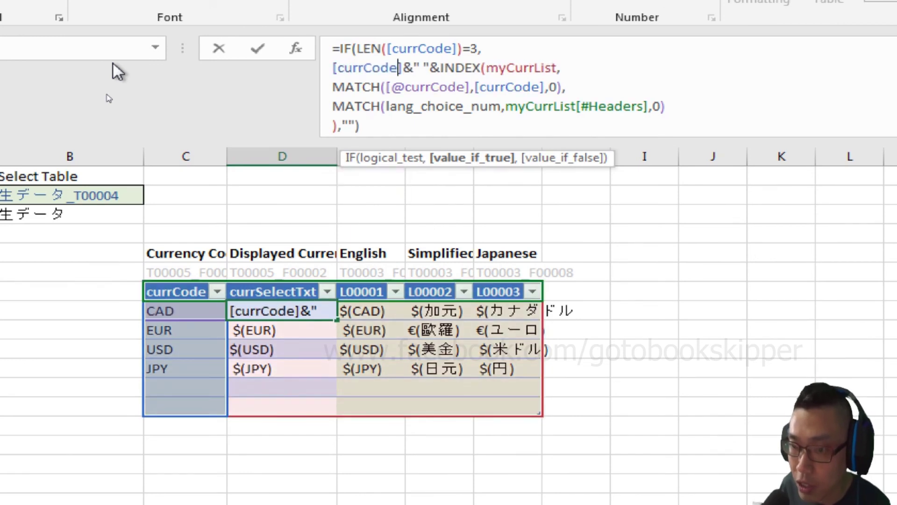
{"action": "key", "text": "Left"}
{"action": "key", "text": "Left"}
{"action": "key", "text": "Left"}
{"action": "key", "text": "Left"}
{"action": "key", "text": "Left"}
{"action": "key", "text": "Left"}
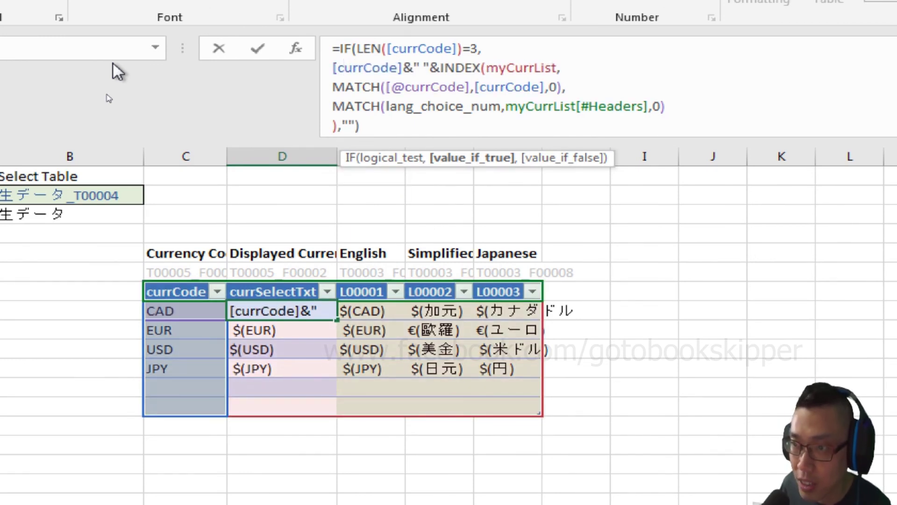
{"action": "type", "text": "@"}
{"action": "key", "text": "Return"}
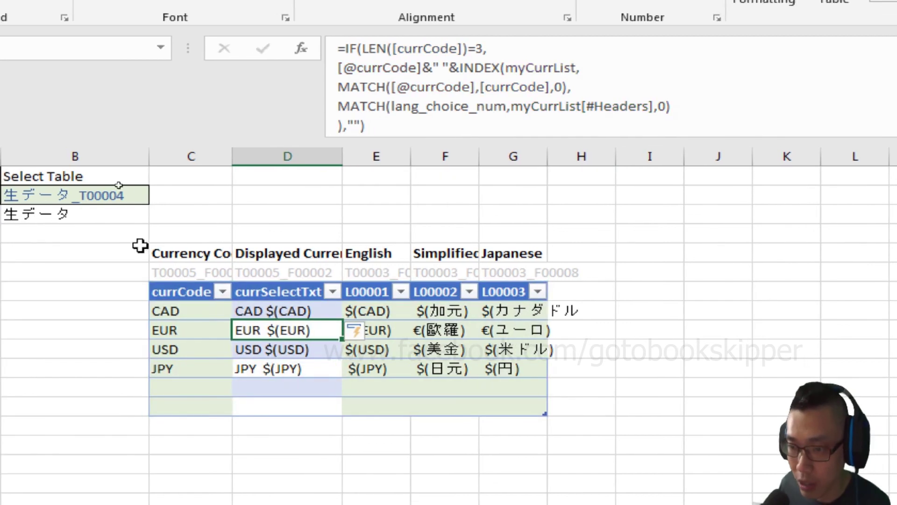
{"action": "left_click", "coordinate": [248, 312]}
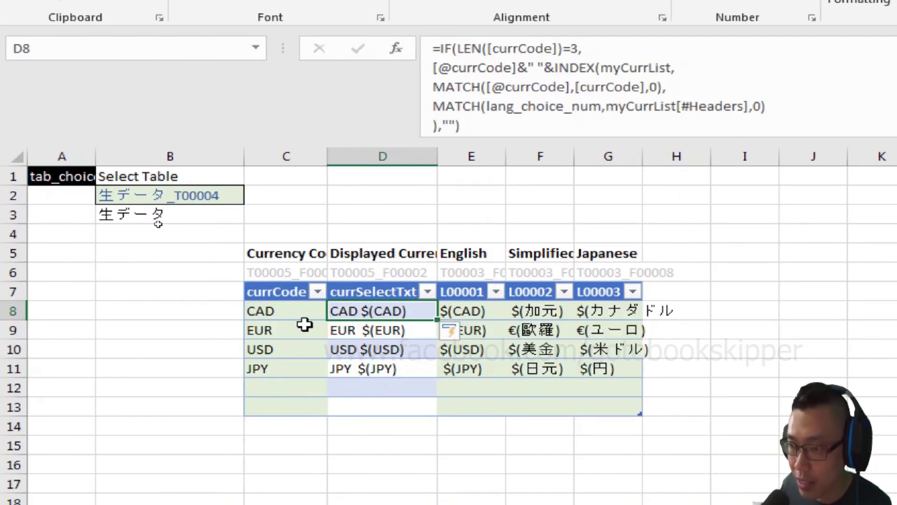
{"action": "key", "text": "Down"}
{"action": "key", "text": "Up"}
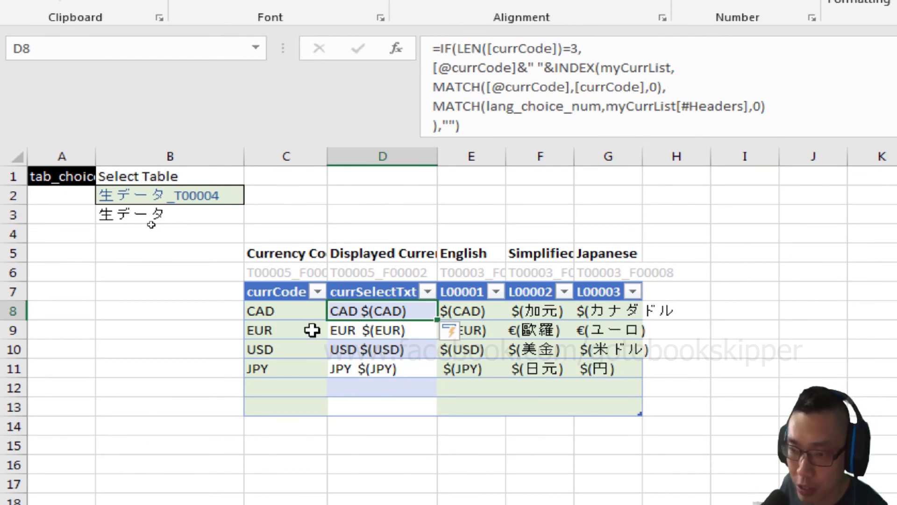
{"action": "left_click", "coordinate": [296, 328]}
{"action": "left_click", "coordinate": [292, 315]}
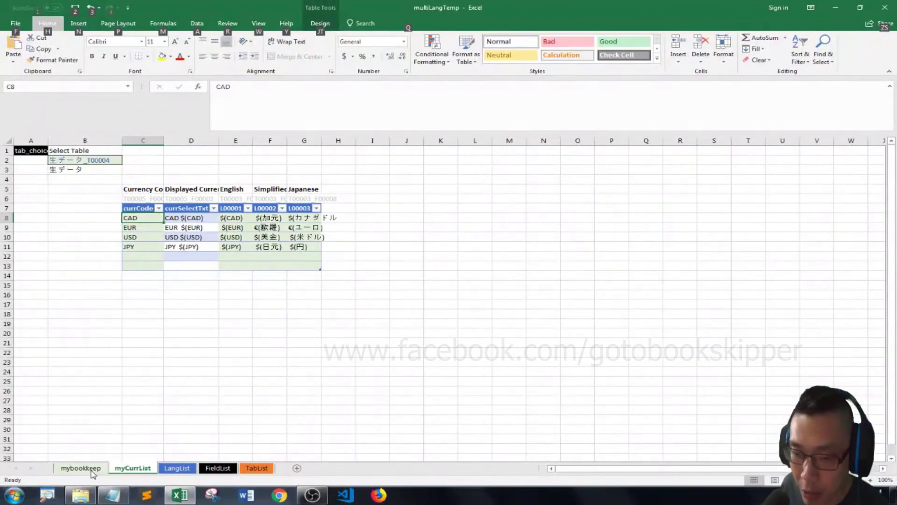
Step: On the mybookkeep sheet, choose EUR $(EUR) as the ledger currency in H1
{"action": "left_click", "coordinate": [81, 468]}
{"action": "left_click", "coordinate": [496, 150]}
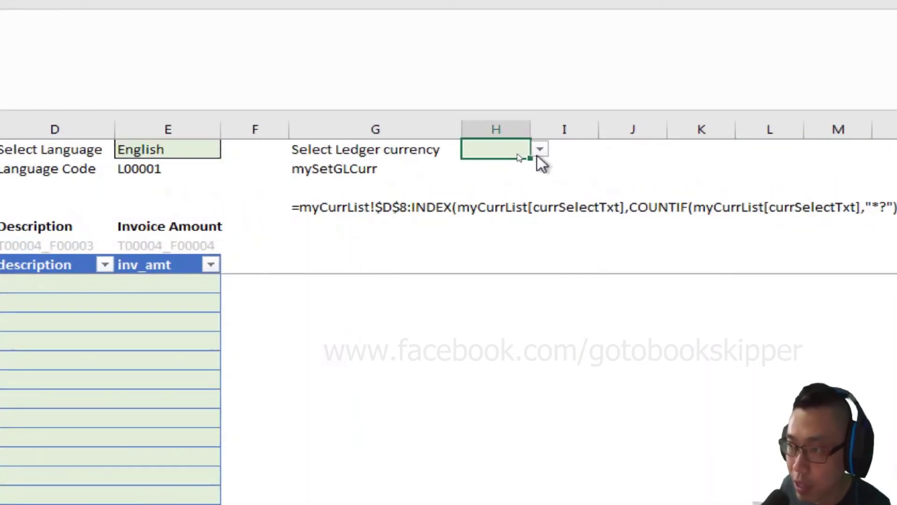
{"action": "left_click", "coordinate": [540, 150]}
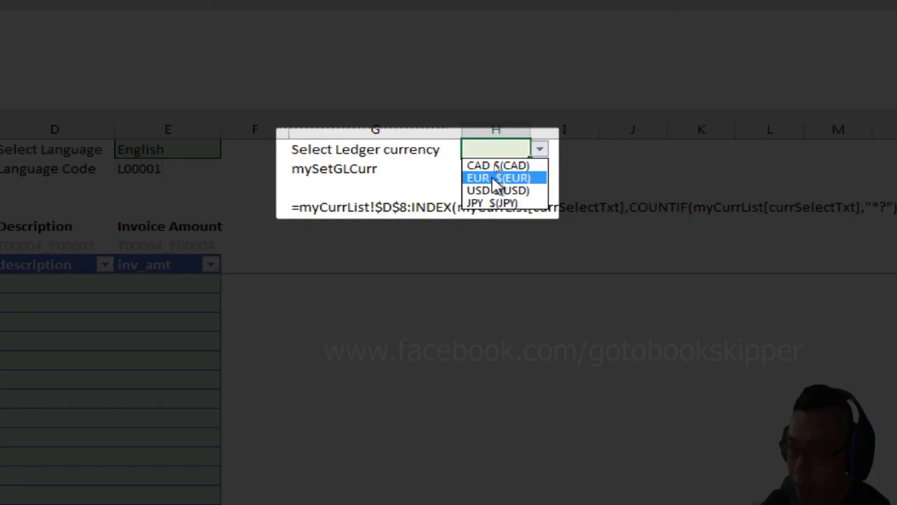
{"action": "left_click", "coordinate": [492, 177]}
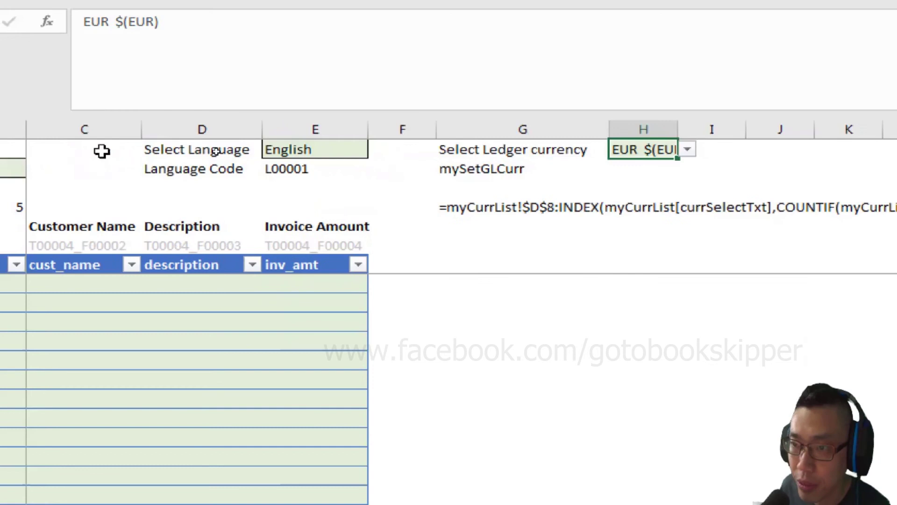
Step: Enter =LEFT(mySetGLCurr,3) in H2 to extract the three-letter code from the selected ledger currency
{"action": "left_click", "coordinate": [618, 173]}
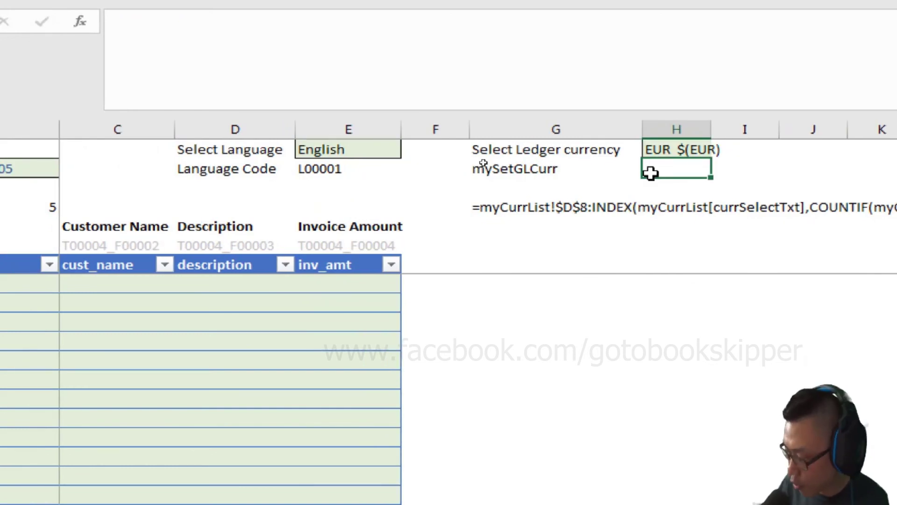
{"action": "type", "text": "="}
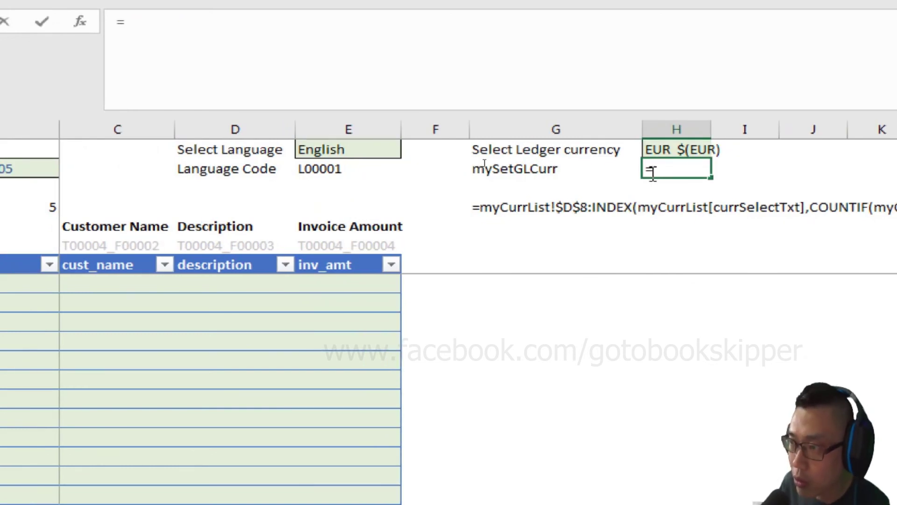
{"action": "type", "text": "left(mySetGLCurr"}
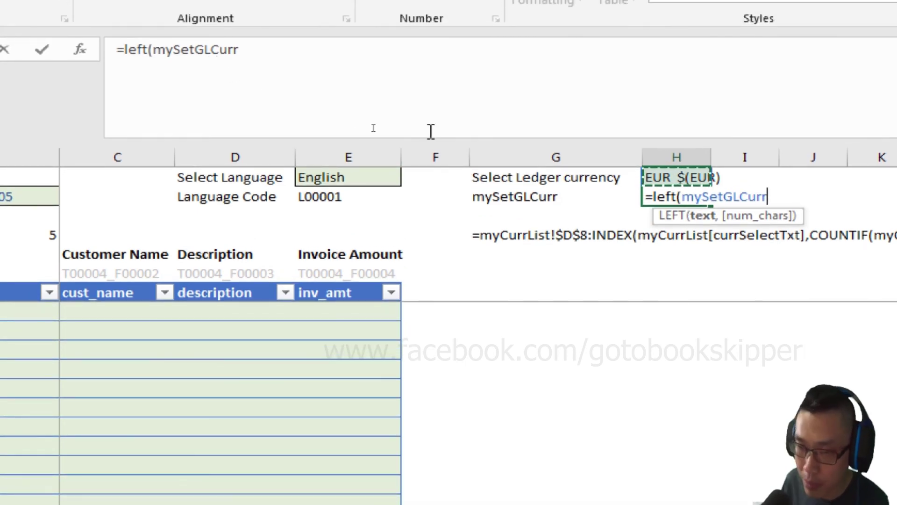
{"action": "type", "text": ","}
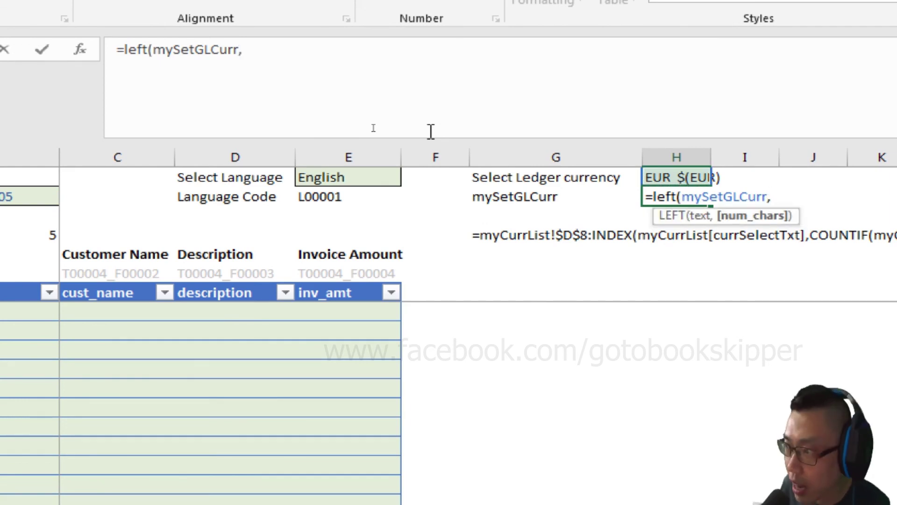
{"action": "type", "text": "3"}
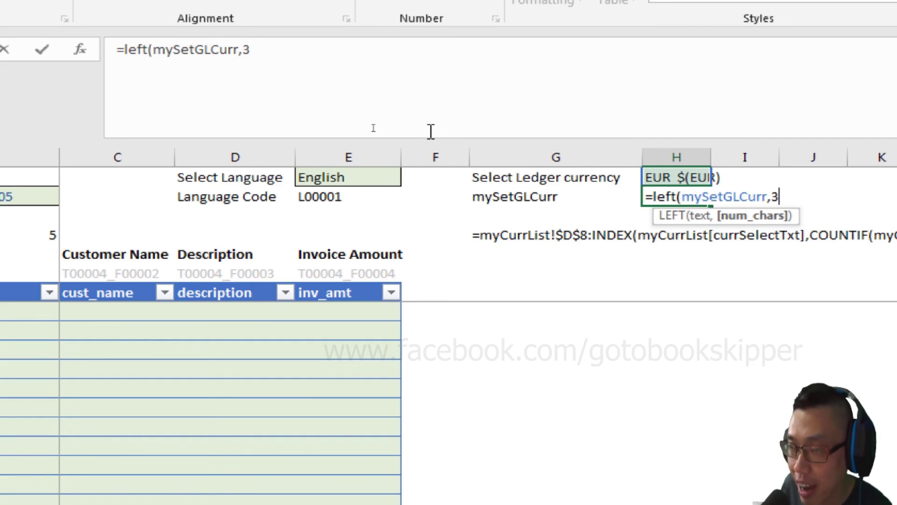
{"action": "type", "text": ")"}
{"action": "key", "text": "Return"}
Step: Give cell H2 with the extracted currency code the defined name report_curr
{"action": "key", "text": "Up"}
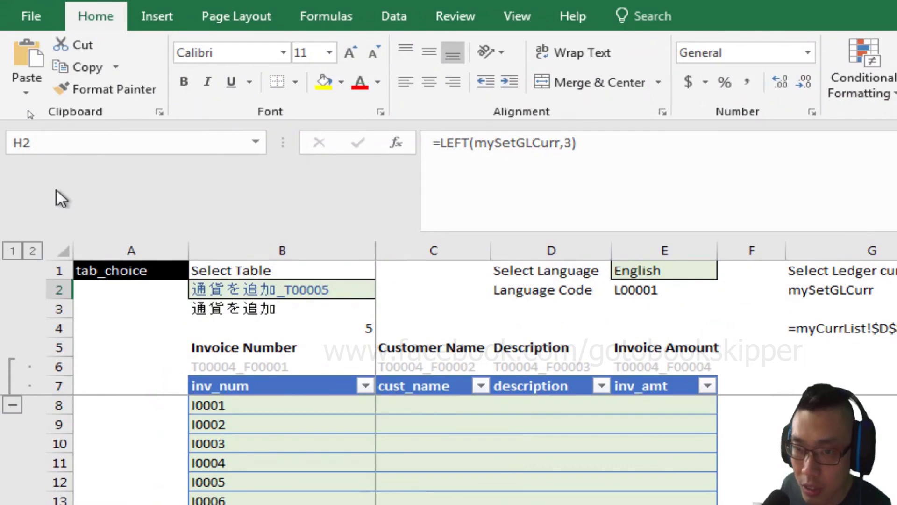
{"action": "left_click", "coordinate": [66, 144]}
{"action": "type", "text": "report_curr"}
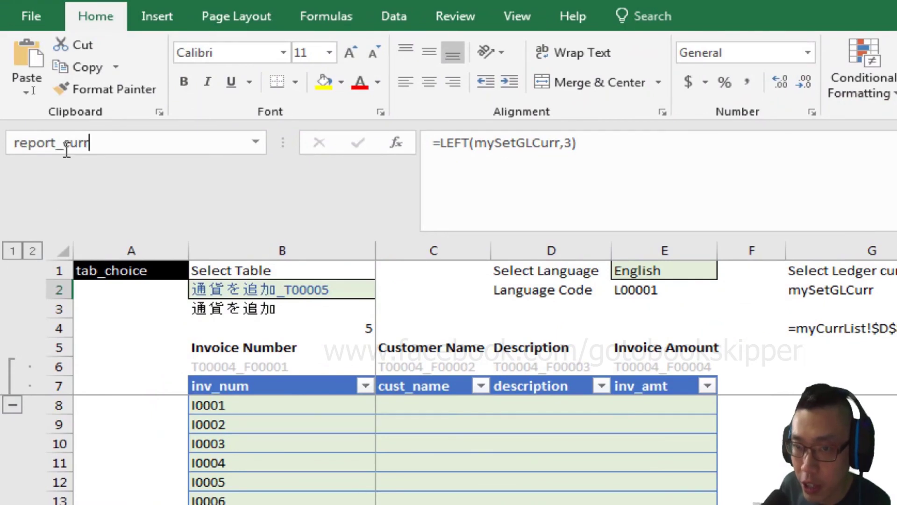
{"action": "key", "text": "Return"}
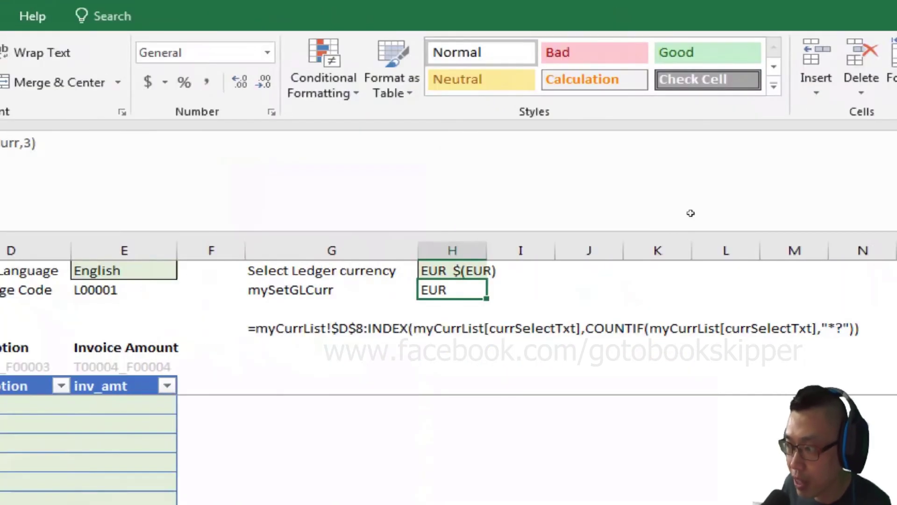
Step: Clear the mySetGLCurr note from G2, below the Select Ledger currency label
{"action": "key", "text": "Left"}
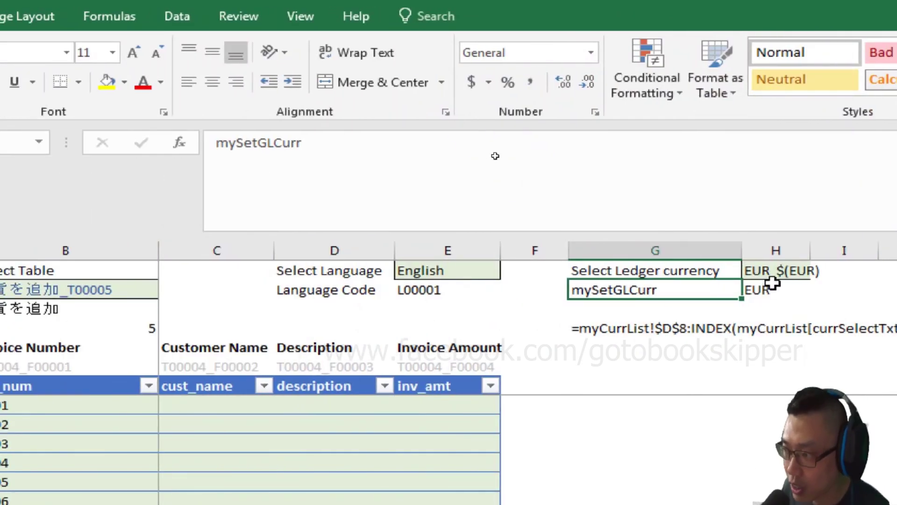
{"action": "key", "text": "Delete"}
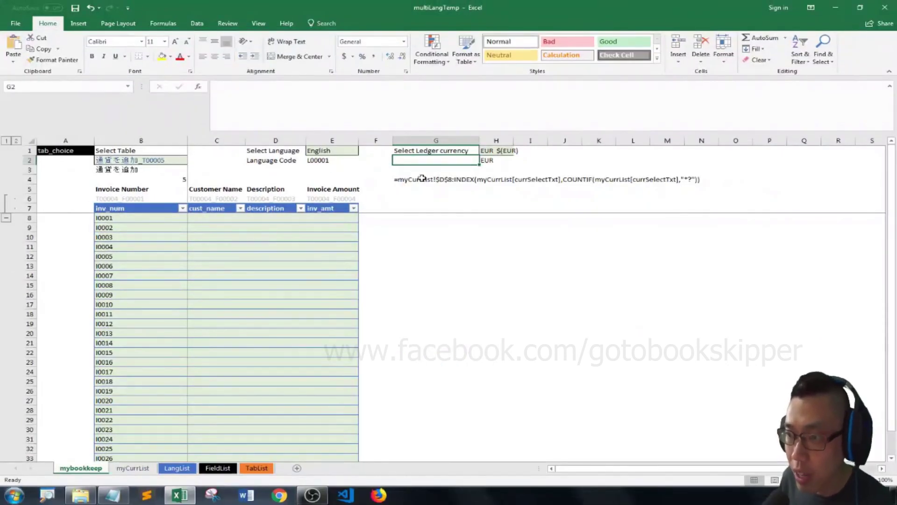
{"action": "left_click", "coordinate": [410, 172]}
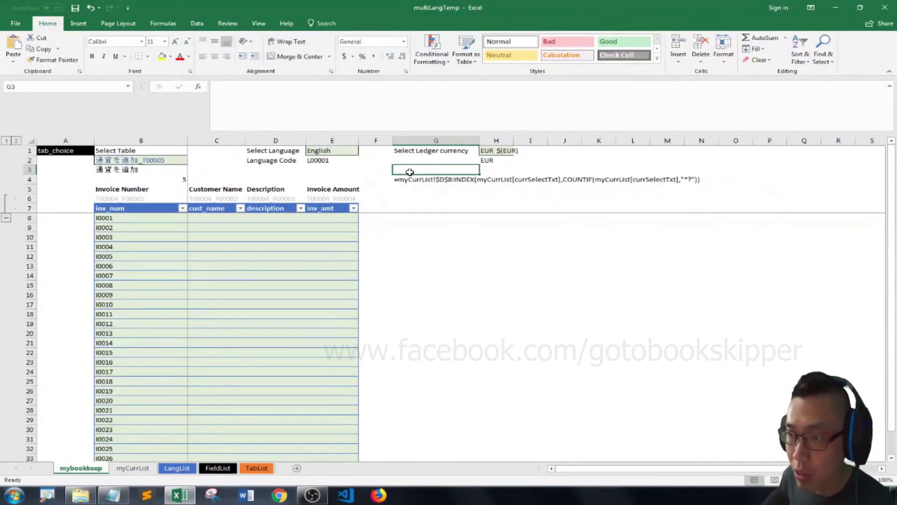